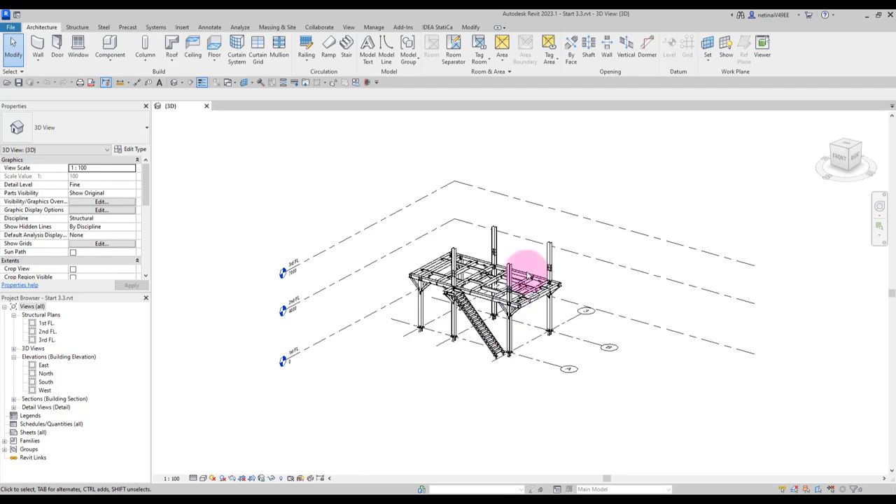
# Orbit, pan and zoom the 3D view to inspect the steel structure
pyautogui.scroll(4, 560, 280)
pyautogui.scroll(1, 571, 333)
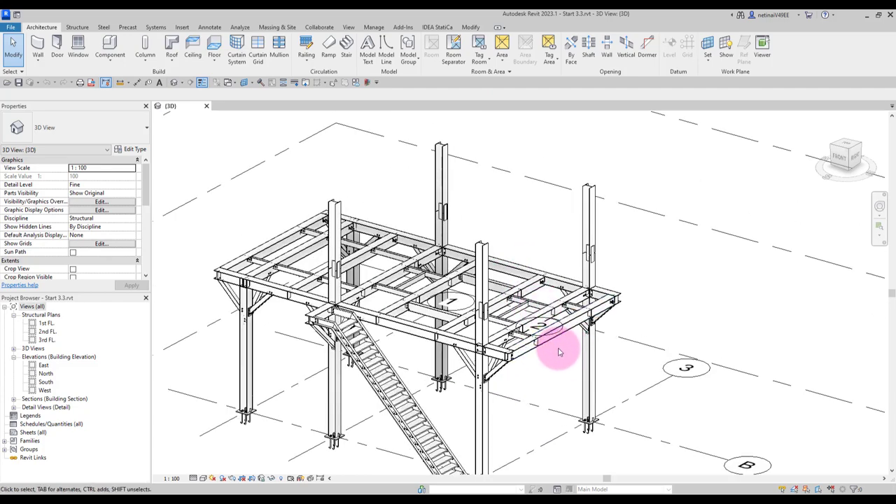
pyautogui.moveTo(544, 315)
pyautogui.keyDown('shift'); pyautogui.mouseDown(button='middle')
pyautogui.moveTo(541, 354)
pyautogui.moveTo(560, 299)
pyautogui.mouseUp(button='middle'); pyautogui.keyUp('shift')
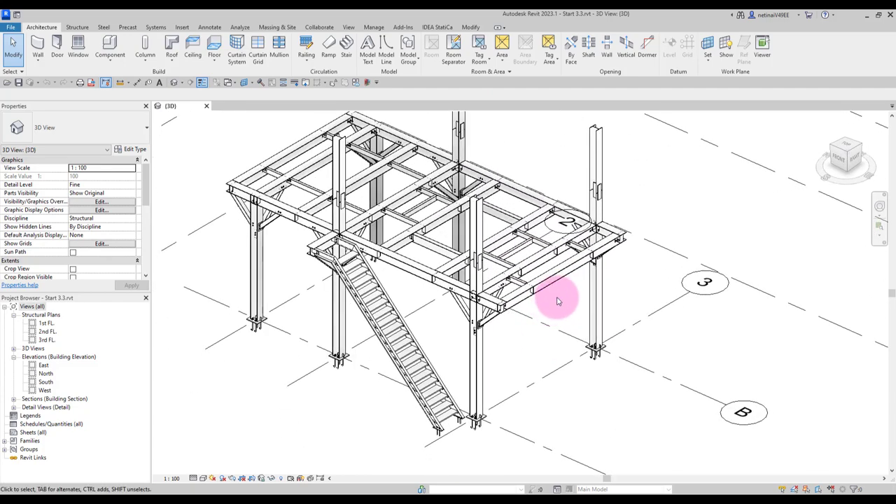
pyautogui.scroll(1, 568, 286)
pyautogui.scroll(1, 553, 308)
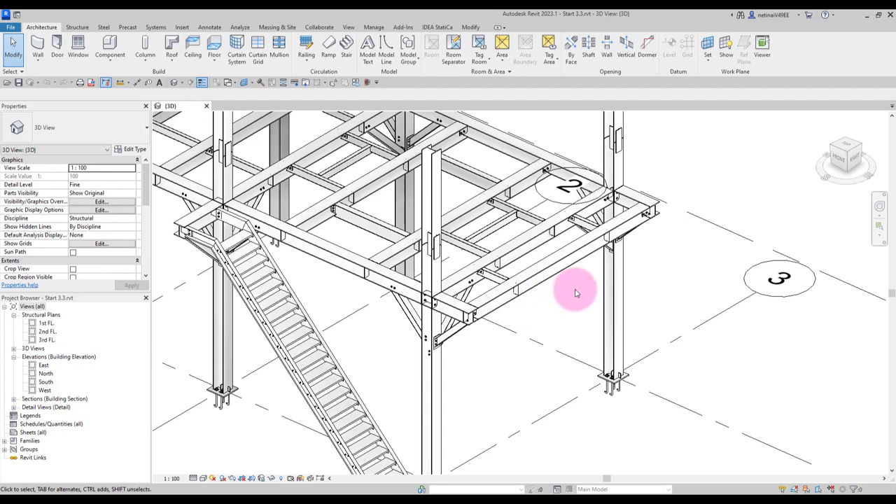
pyautogui.scroll(-1, 546, 356)
pyautogui.scroll(-1, 546, 356)
pyautogui.scroll(-2, 532, 357)
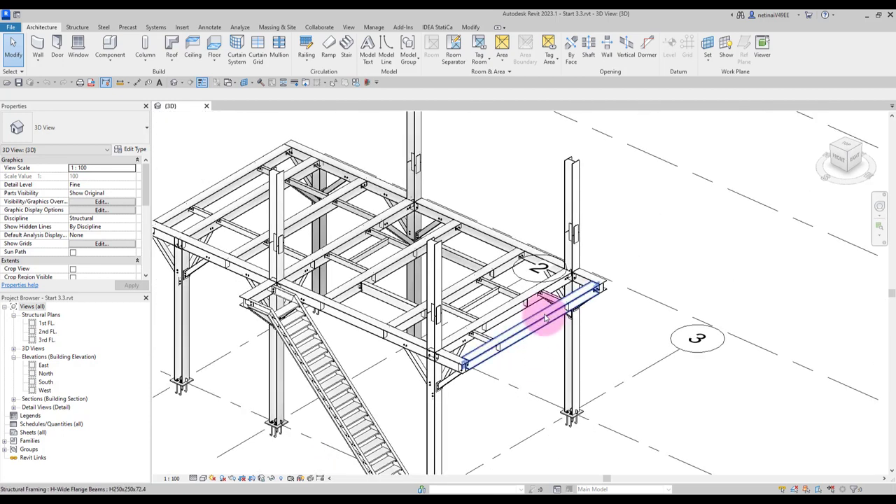
pyautogui.scroll(2, 544, 306)
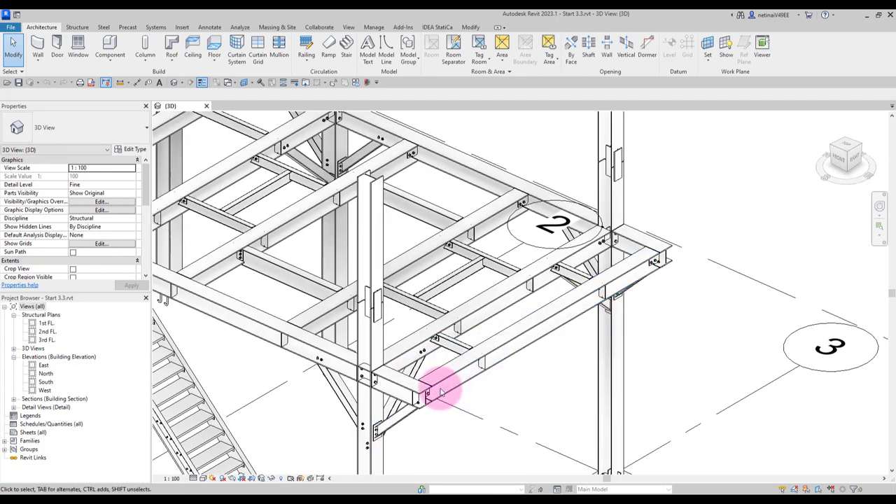
pyautogui.moveTo(513, 380)
pyautogui.mouseDown(button='middle')
pyautogui.moveTo(516, 364)
pyautogui.moveTo(536, 347)
pyautogui.mouseUp(button='middle')
pyautogui.scroll(-1, 534, 343)
pyautogui.scroll(1, 399, 226)
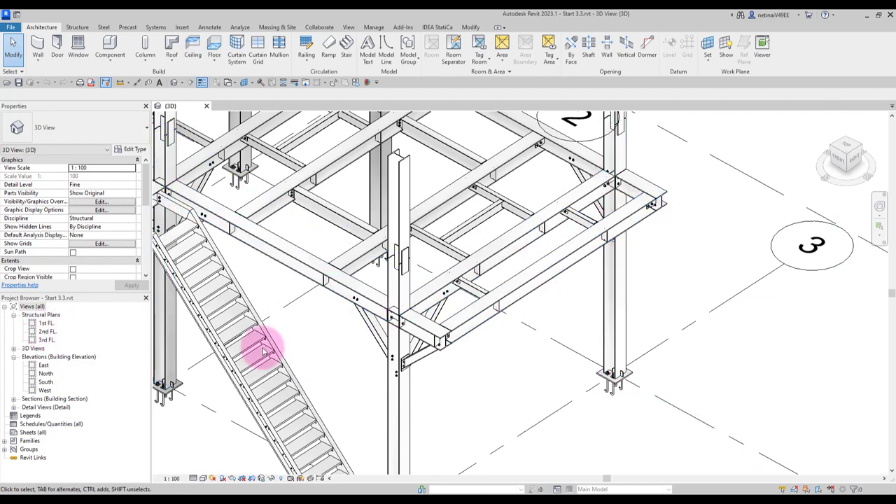
# Switch to the 2nd FL. structural plan and zoom in near grid B
pyautogui.click(46, 332)
pyautogui.doubleClick(47, 332)
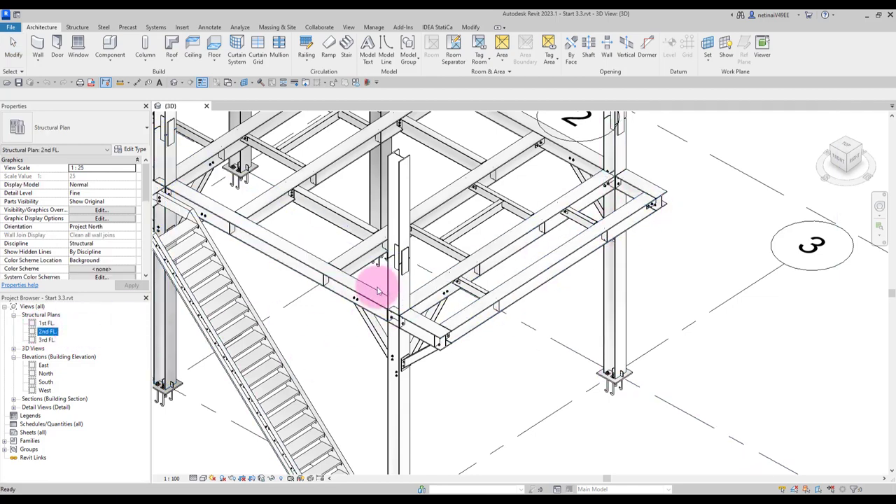
pyautogui.scroll(3, 495, 302)
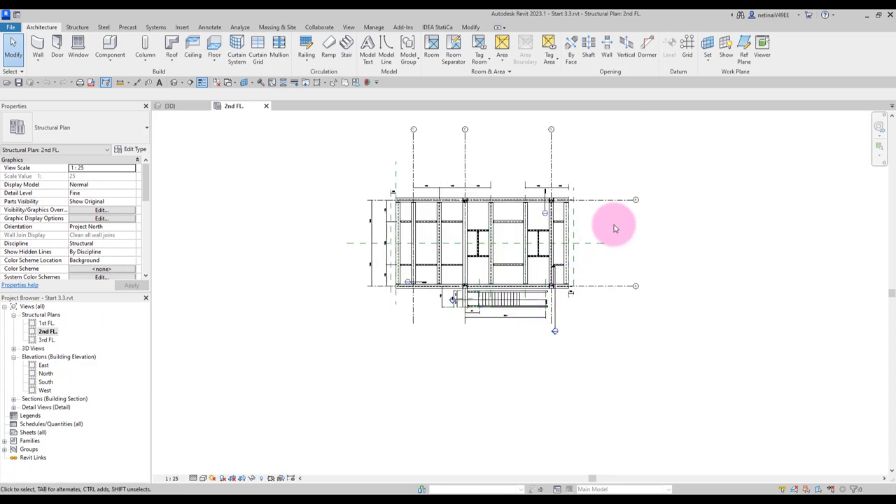
pyautogui.scroll(4, 606, 223)
pyautogui.scroll(4, 580, 234)
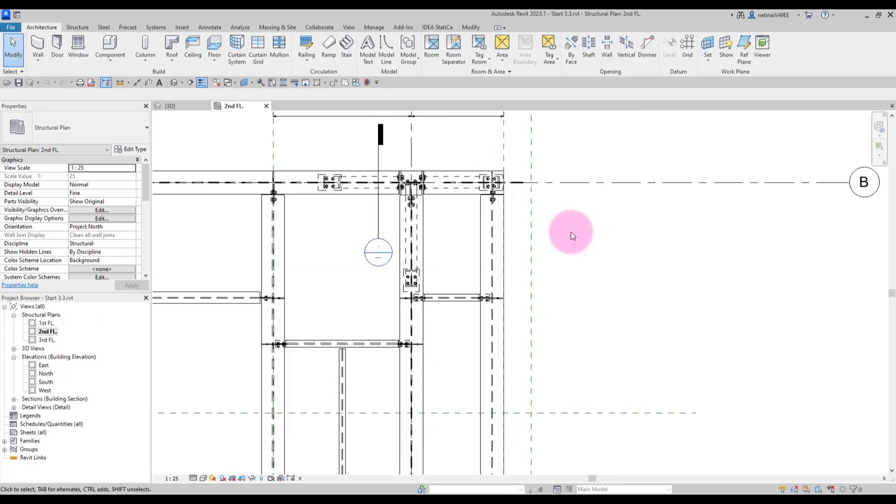
pyautogui.scroll(-2, 570, 233)
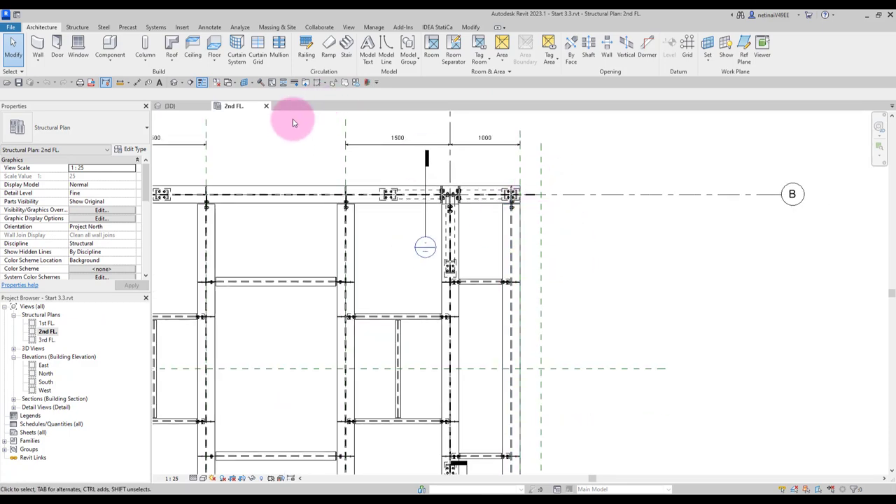
# Load Rectangular and Square Hollow Sections.rfa from Thailand Specific with type TUBS40x40x2.3
pyautogui.click(181, 27)
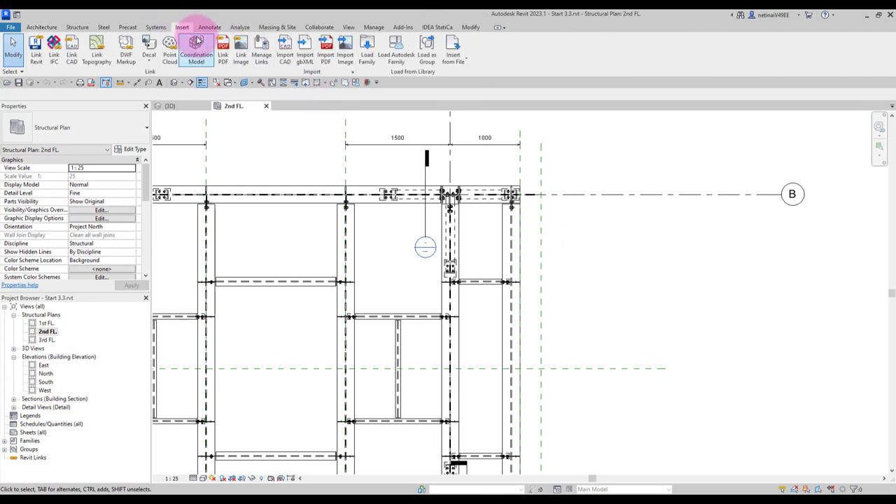
pyautogui.click(367, 48)
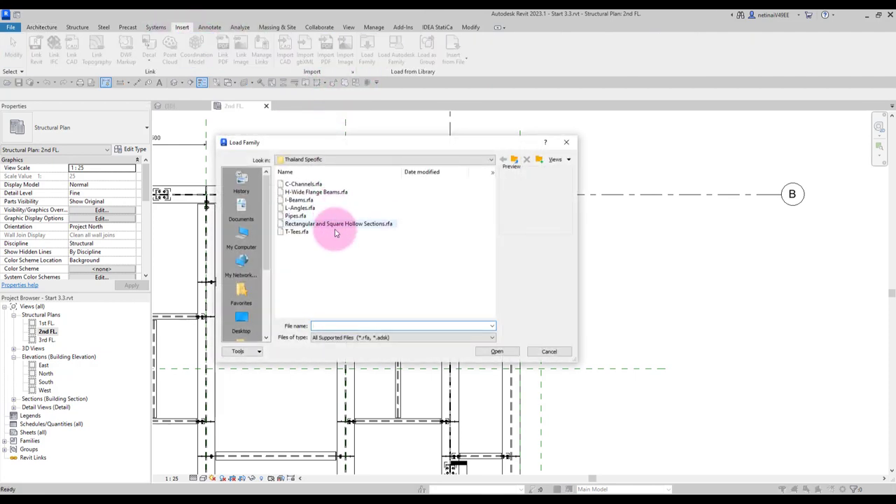
pyautogui.click(335, 158)
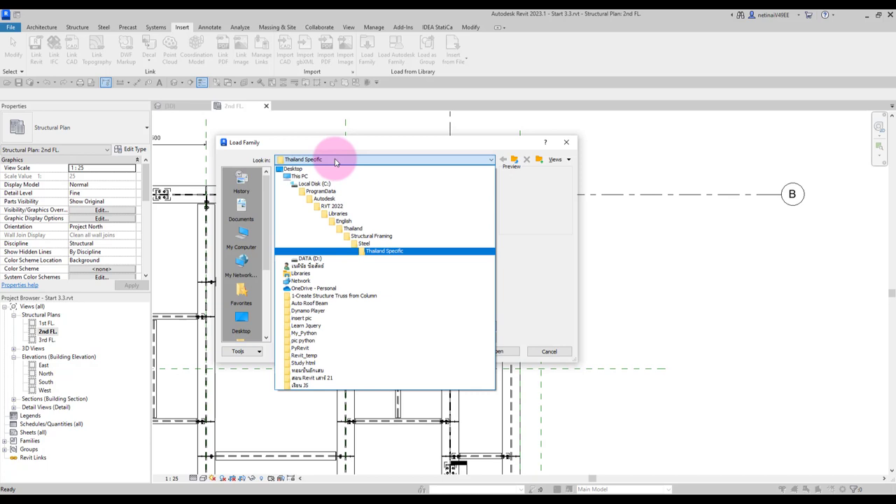
pyautogui.click(383, 250)
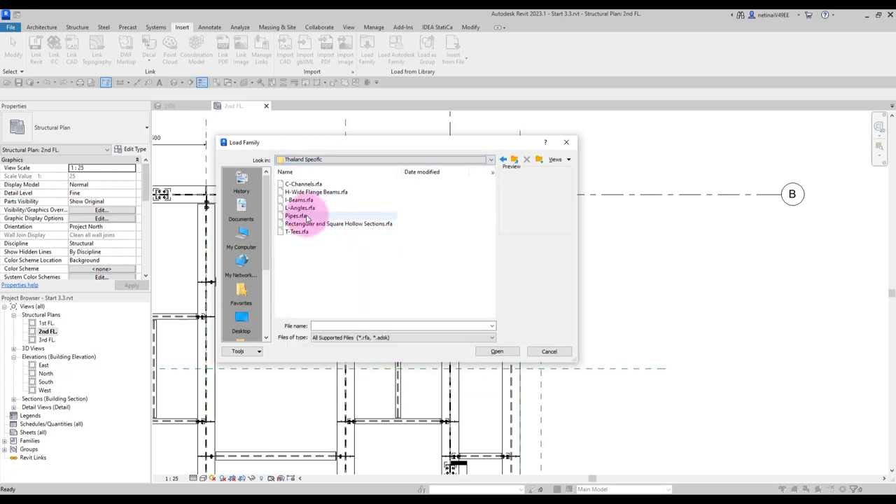
pyautogui.click(319, 225)
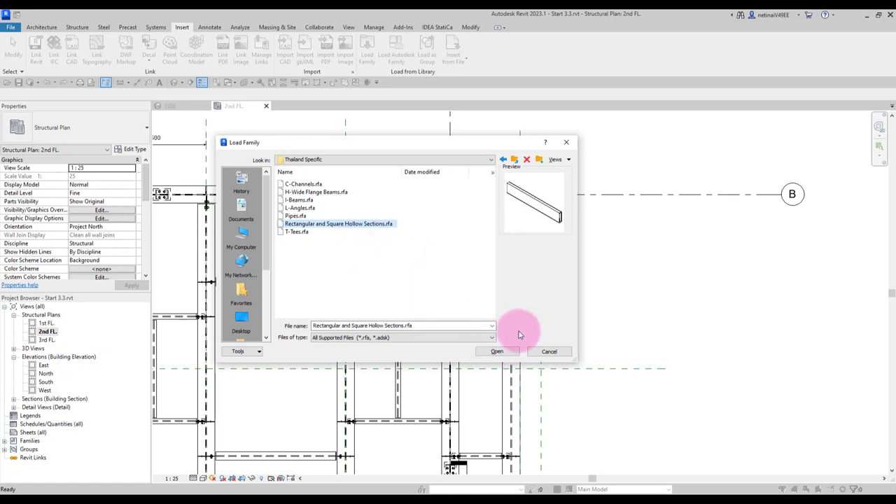
pyautogui.click(495, 351)
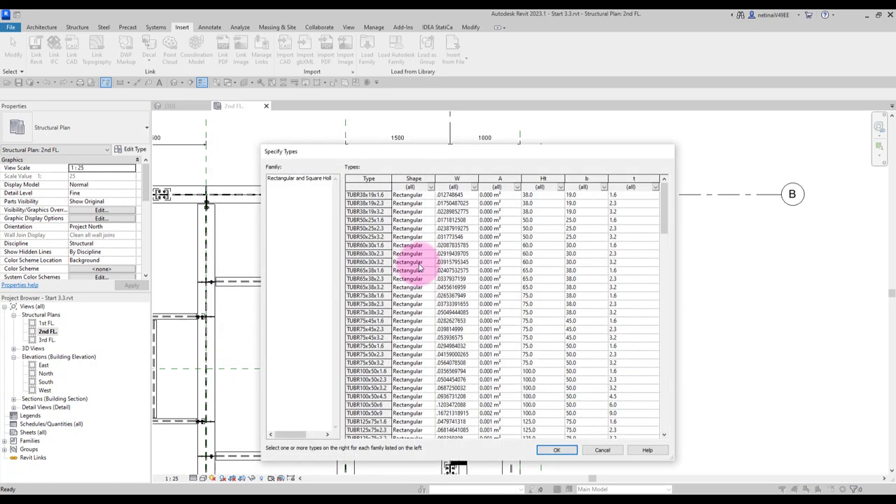
pyautogui.scroll(-5, 369, 303)
pyautogui.scroll(-3, 373, 320)
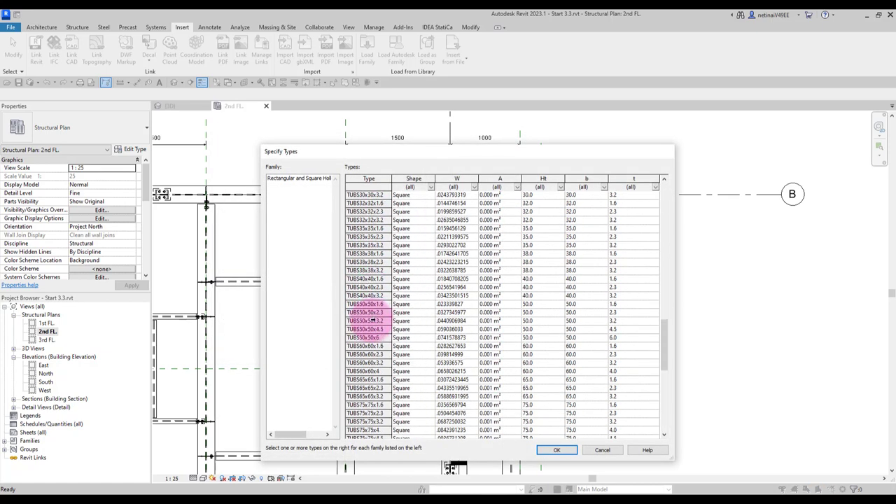
pyautogui.click(368, 287)
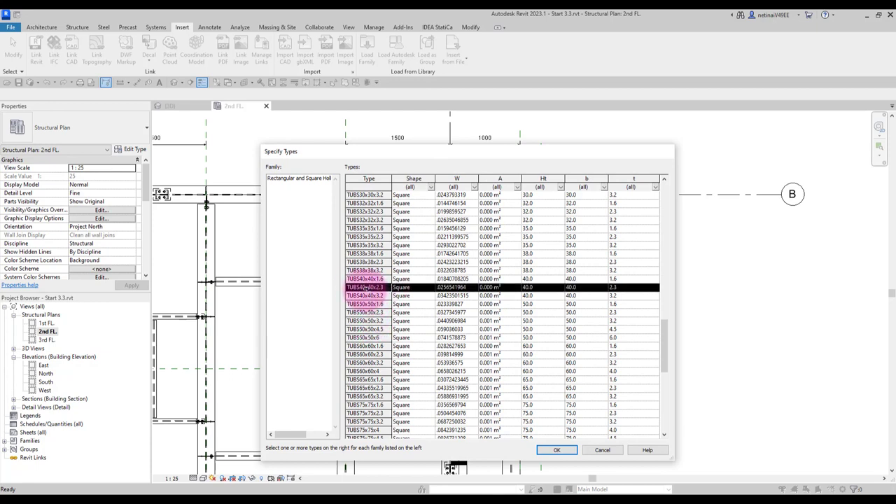
pyautogui.click(556, 451)
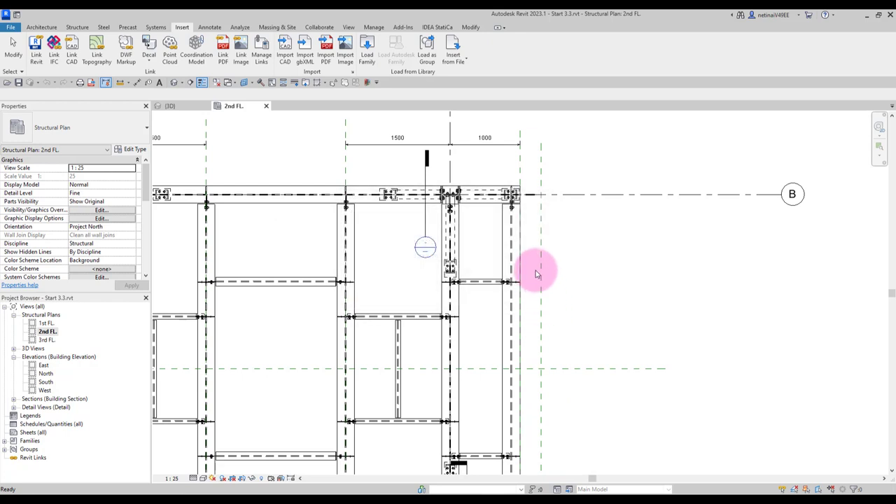
# Draw a short vertical TUBS40x40x2.3 beam just right of the corner near grid B
pyautogui.click(75, 28)
pyautogui.click(36, 53)
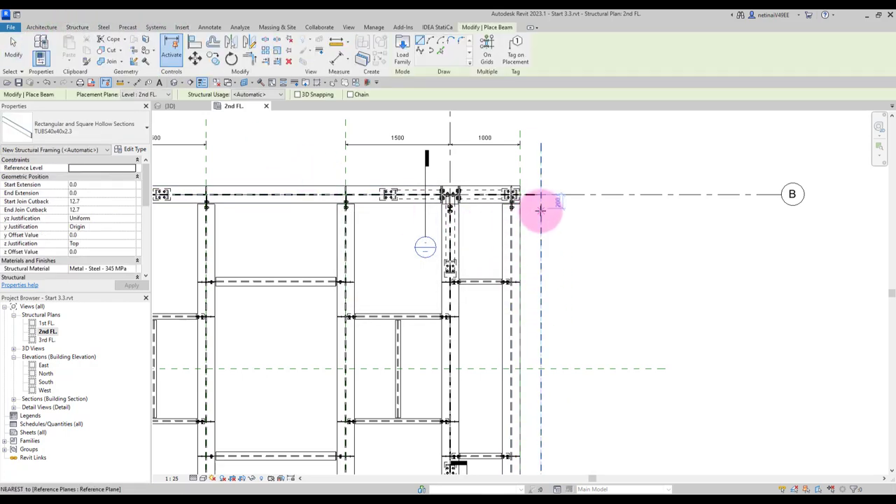
pyautogui.scroll(2, 536, 210)
pyautogui.scroll(2, 518, 219)
pyautogui.click(511, 202)
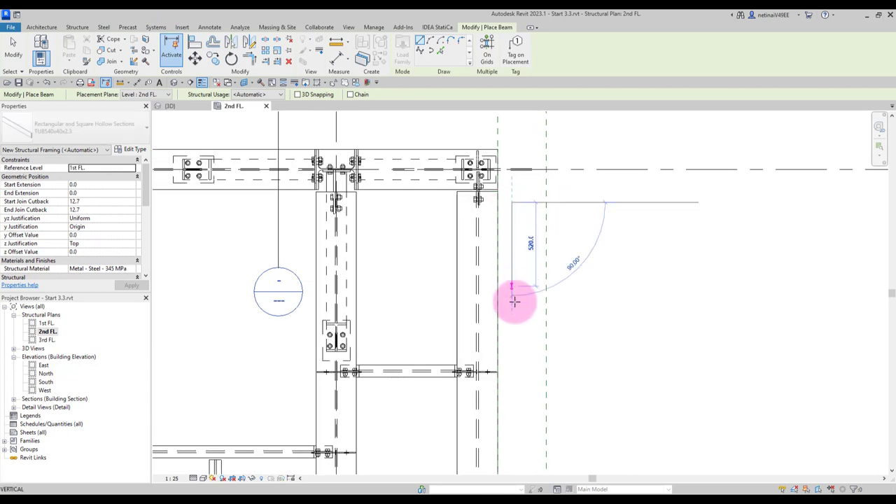
pyautogui.click(512, 325)
pyautogui.press('Escape')
pyautogui.press('Escape')
pyautogui.scroll(-2, 536, 270)
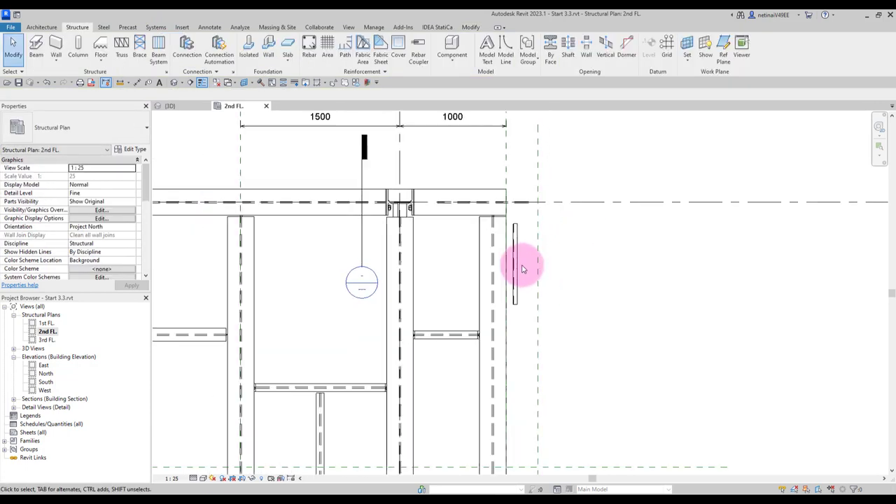
pyautogui.scroll(-2, 560, 262)
pyautogui.scroll(-1, 532, 270)
pyautogui.scroll(1, 539, 266)
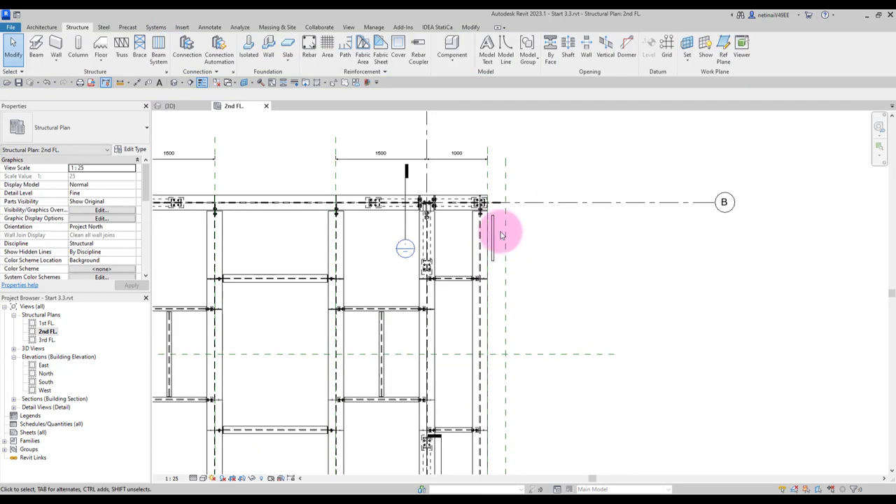
pyautogui.scroll(1, 498, 230)
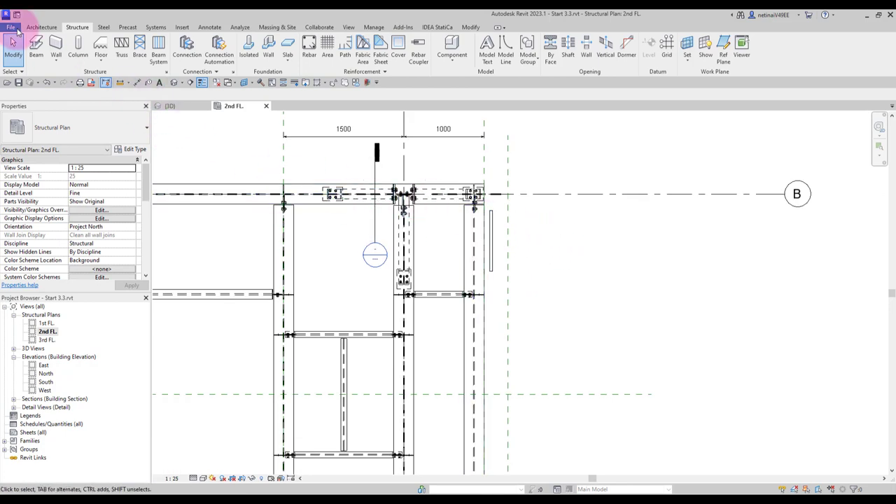
# Start creating a new family from a template
pyautogui.click(13, 28)
pyautogui.moveTo(31, 63)
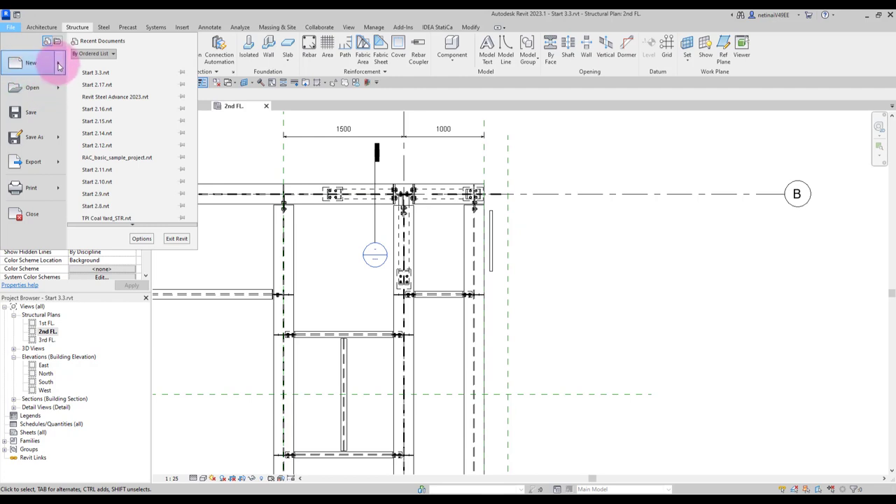
pyautogui.click(116, 98)
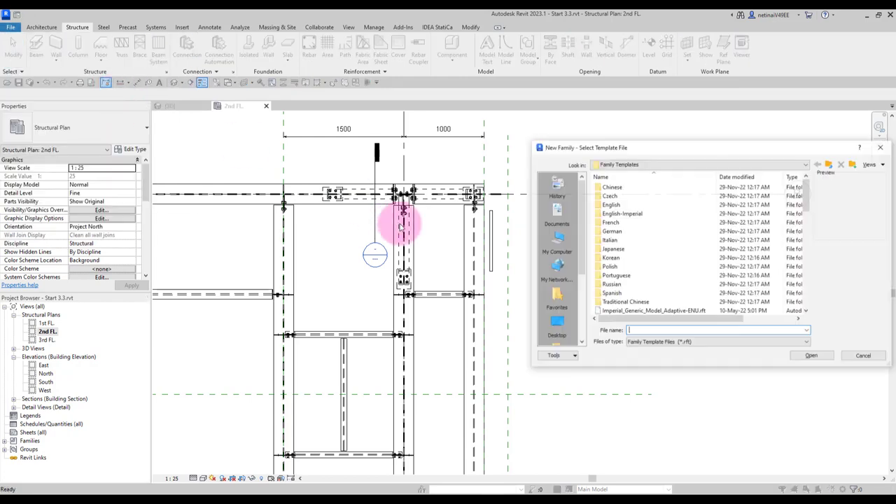
pyautogui.moveTo(650, 147); pyautogui.dragTo(399, 143)
pyautogui.scroll(-3, 370, 234)
pyautogui.scroll(-2, 411, 221)
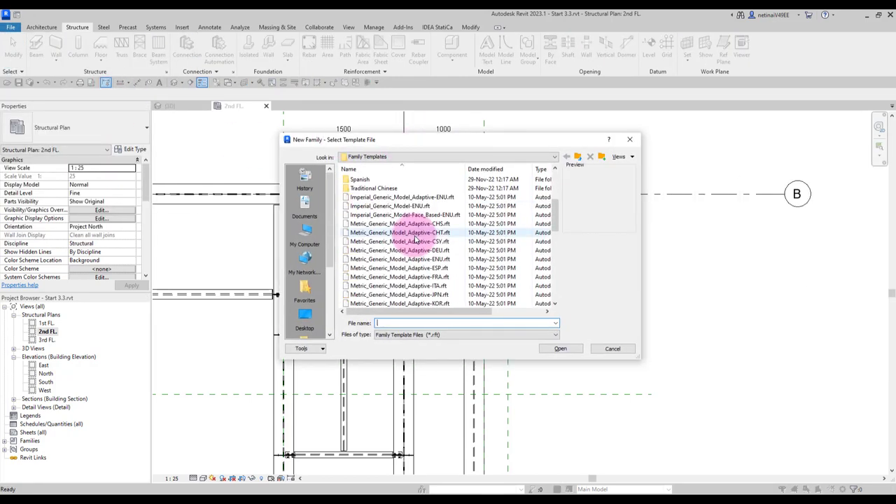
pyautogui.scroll(3, 410, 224)
pyautogui.scroll(2, 381, 189)
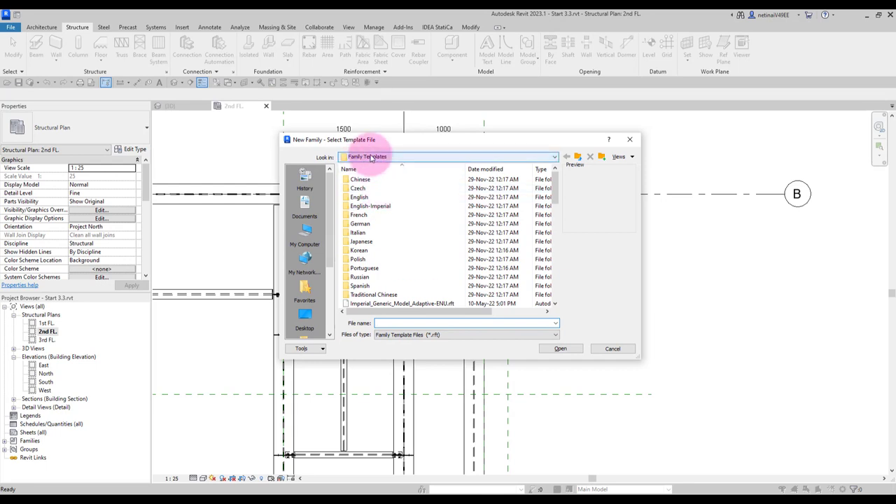
# Open Metric Structural Framing - Beams and Braces.rft from the English templates folder
pyautogui.doubleClick(359, 197)
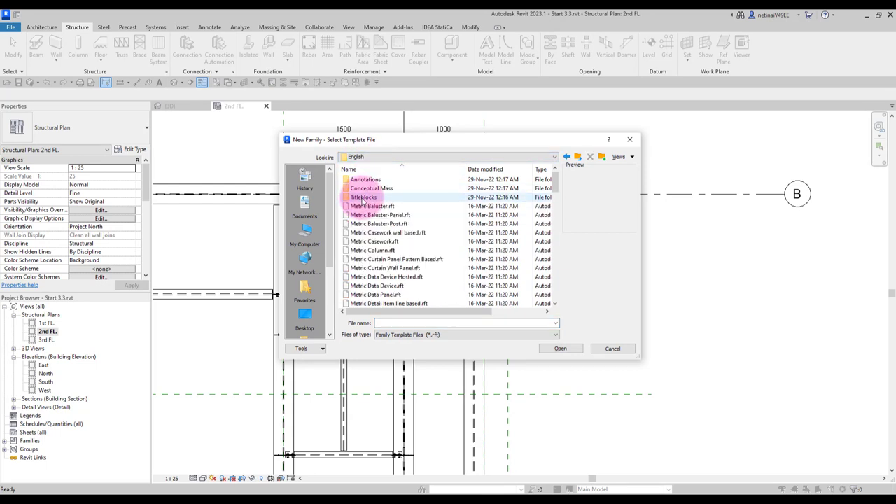
pyautogui.scroll(-2, 400, 216)
pyautogui.scroll(-3, 410, 240)
pyautogui.scroll(-2, 400, 231)
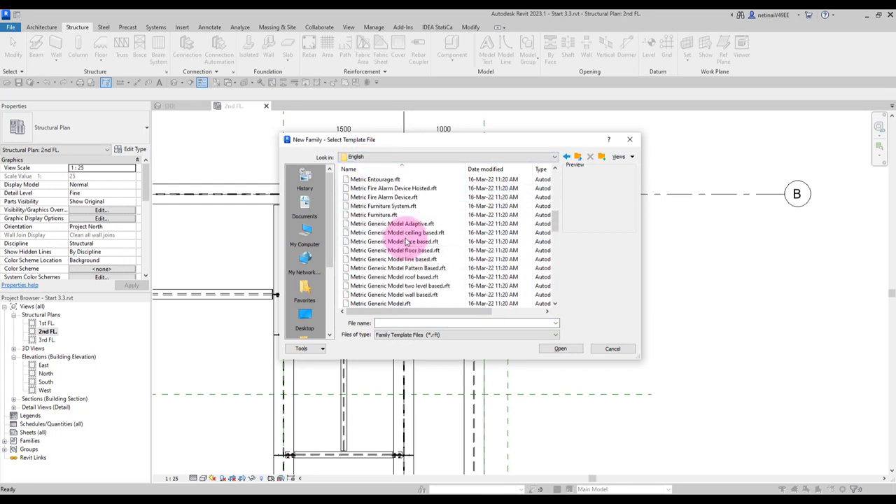
pyautogui.scroll(-3, 406, 242)
pyautogui.scroll(-3, 410, 249)
pyautogui.scroll(-3, 413, 255)
pyautogui.scroll(-3, 419, 270)
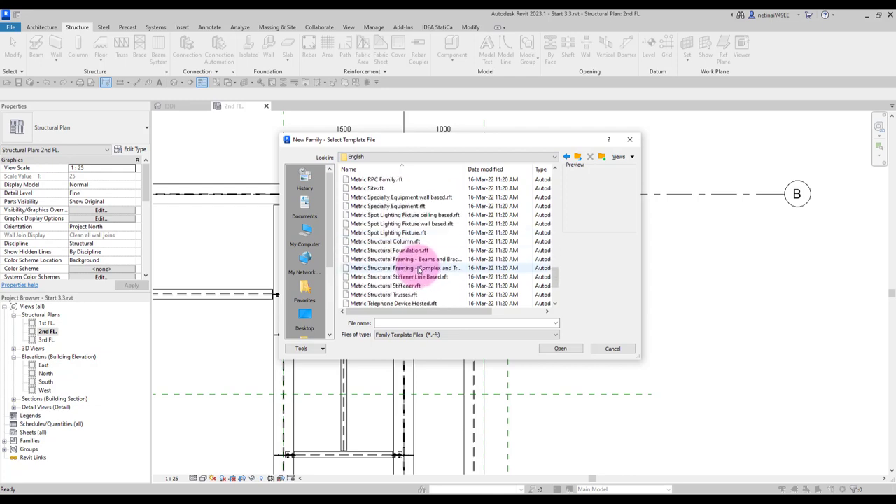
pyautogui.click(427, 260)
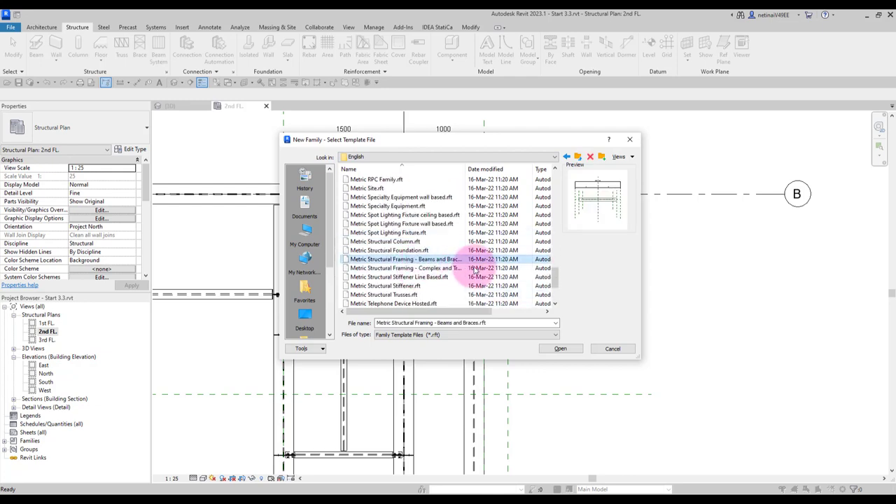
pyautogui.click(560, 349)
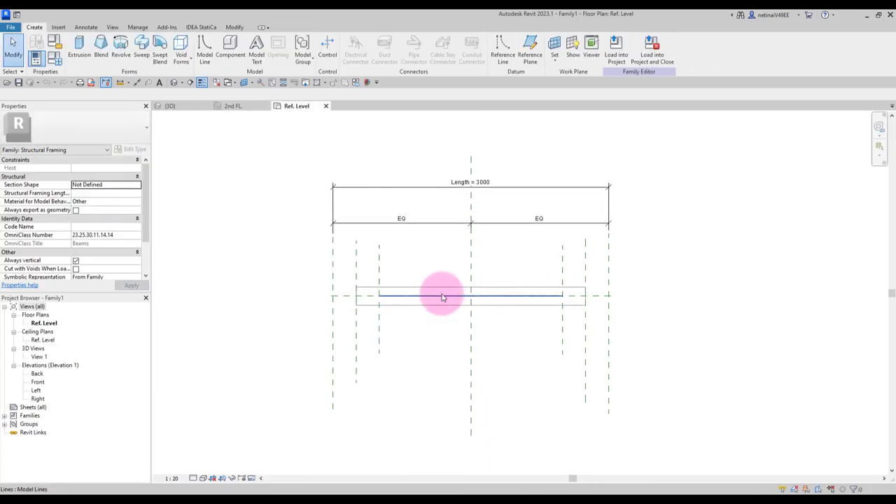
# Delete the template's default beam extrusion and view the Left elevation's reference planes
pyautogui.click(442, 290)
pyautogui.press('Delete')
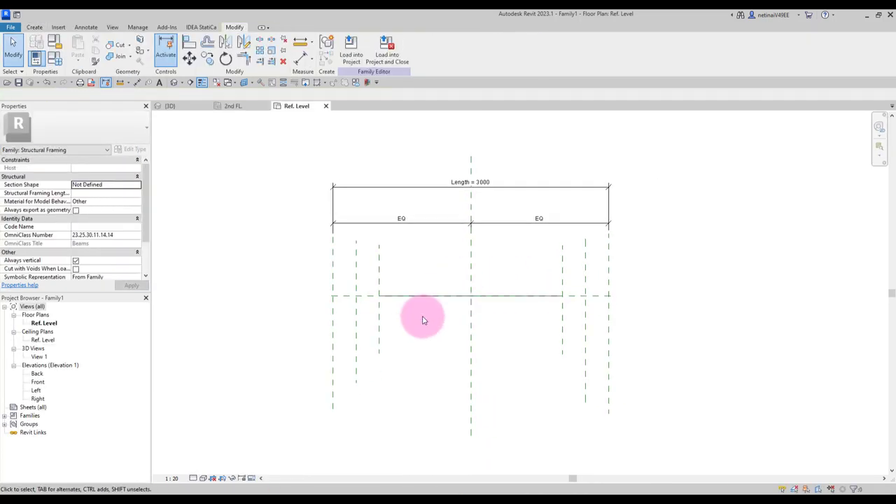
pyautogui.doubleClick(38, 382)
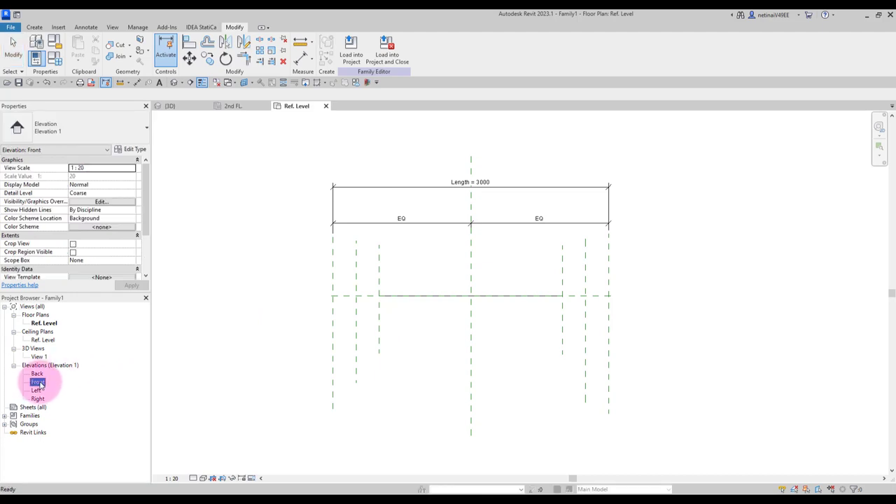
pyautogui.doubleClick(37, 391)
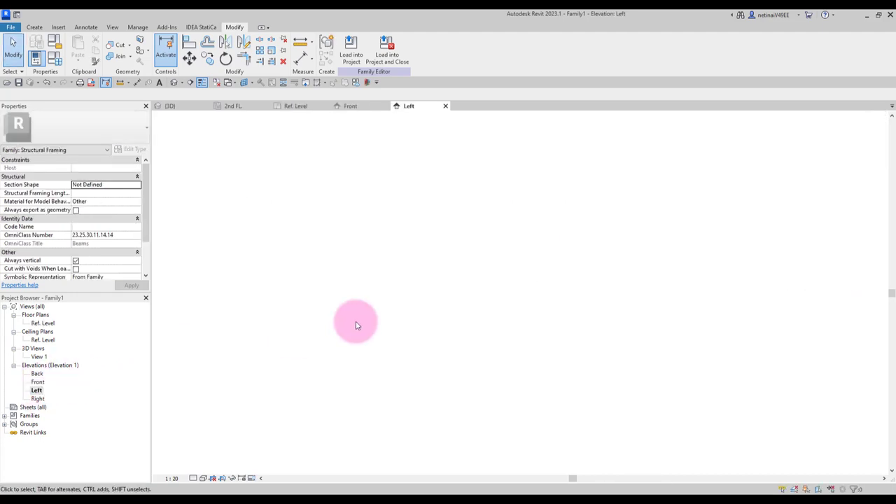
pyautogui.moveTo(481, 380); pyautogui.dragTo(461, 332, button='middle')
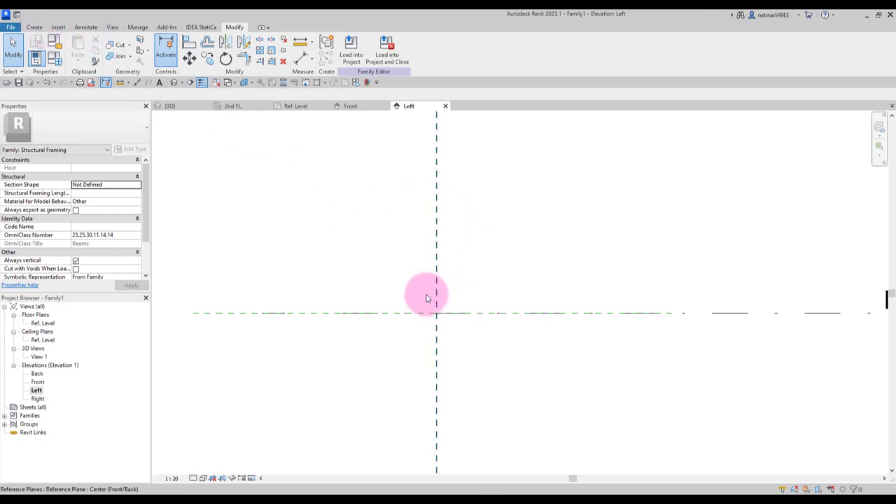
# Draw a vertical reference plane beside the centre and a horizontal one below Ref. Level
pyautogui.press('p')
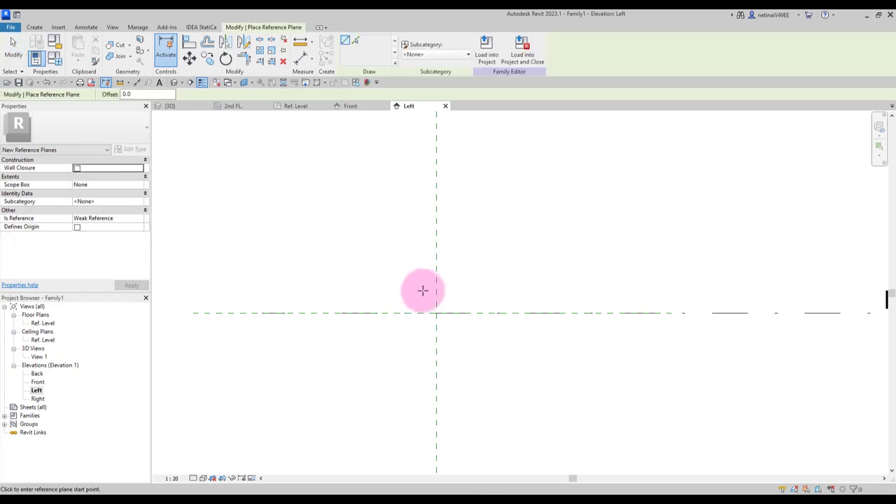
pyautogui.click(452, 288)
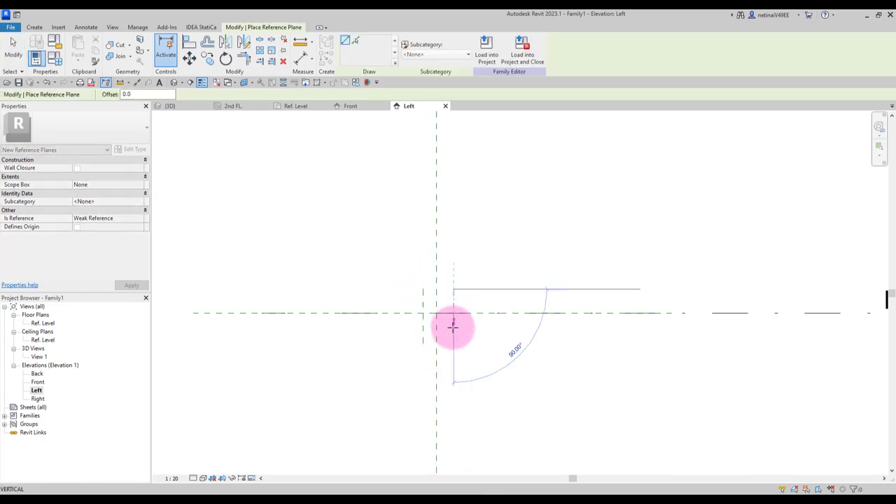
pyautogui.click(451, 343)
pyautogui.scroll(1, 445, 295)
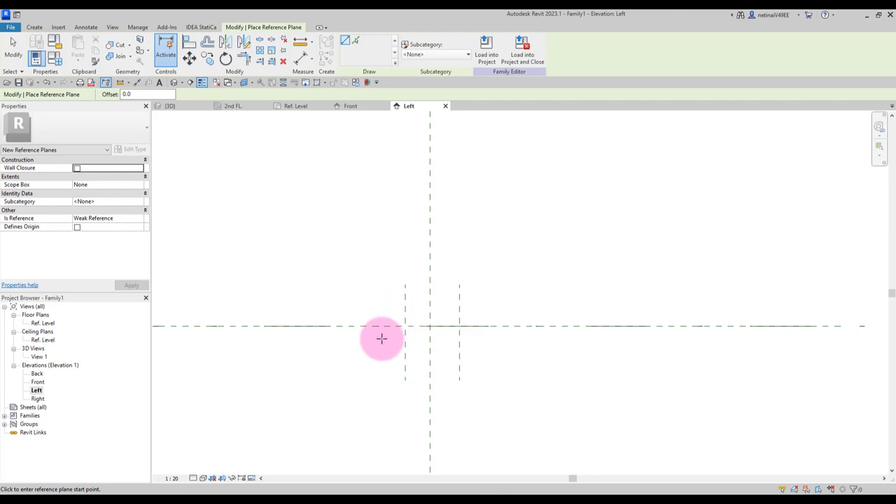
pyautogui.click(383, 339)
pyautogui.click(491, 343)
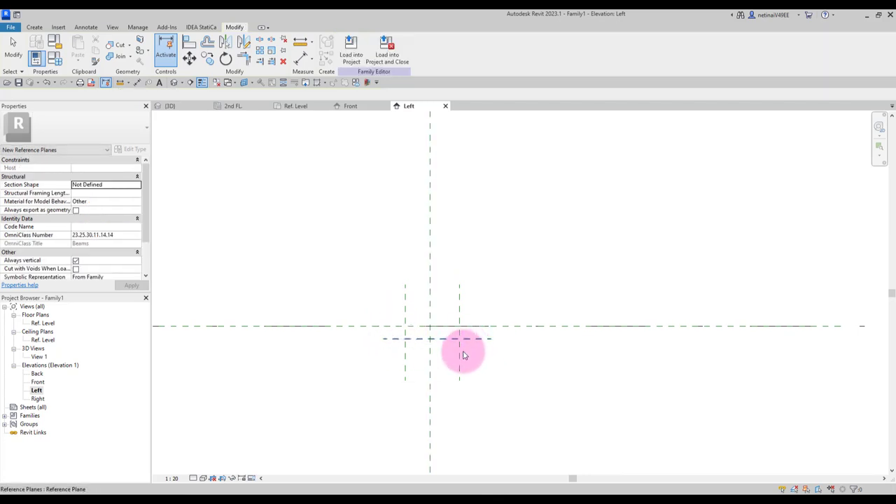
pyautogui.press('Escape')
# Add an equalized EQ–EQ dimension across the left, centre and right vertical planes
pyautogui.press('d')
pyautogui.press('i')
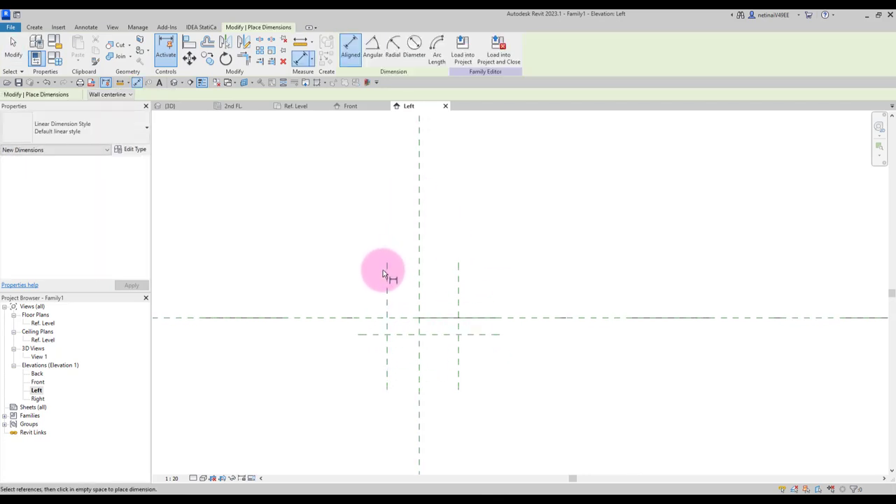
pyautogui.click(387, 273)
pyautogui.click(419, 266)
pyautogui.click(459, 269)
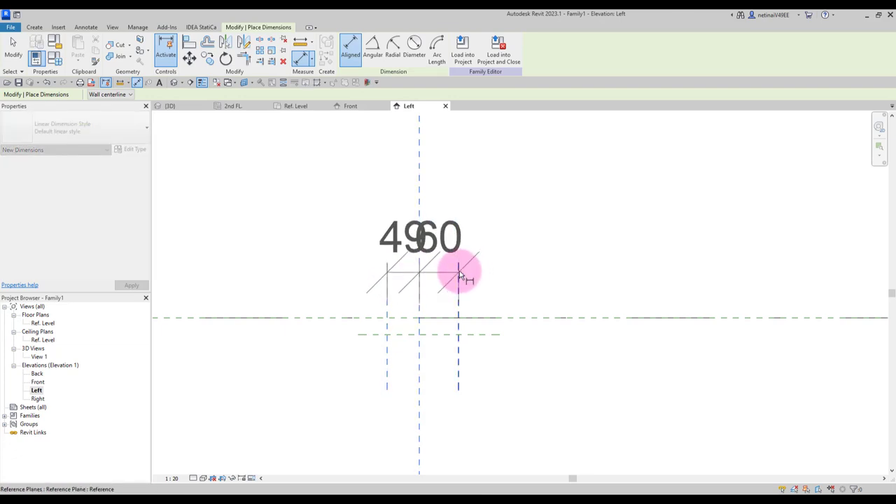
pyautogui.scroll(-2, 453, 233)
pyautogui.click(454, 232)
pyautogui.click(451, 143)
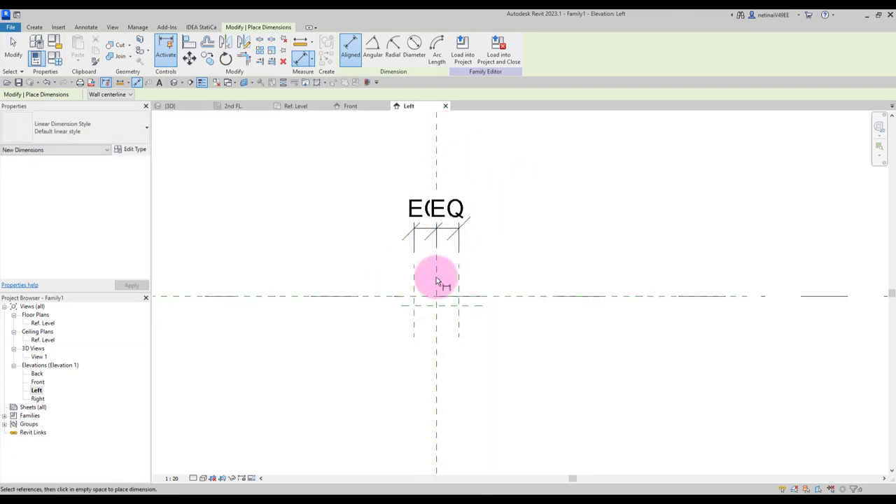
# Set the view scale to 1:10 and add the 120 overall width and 26 vertical dimensions
pyautogui.click(172, 478)
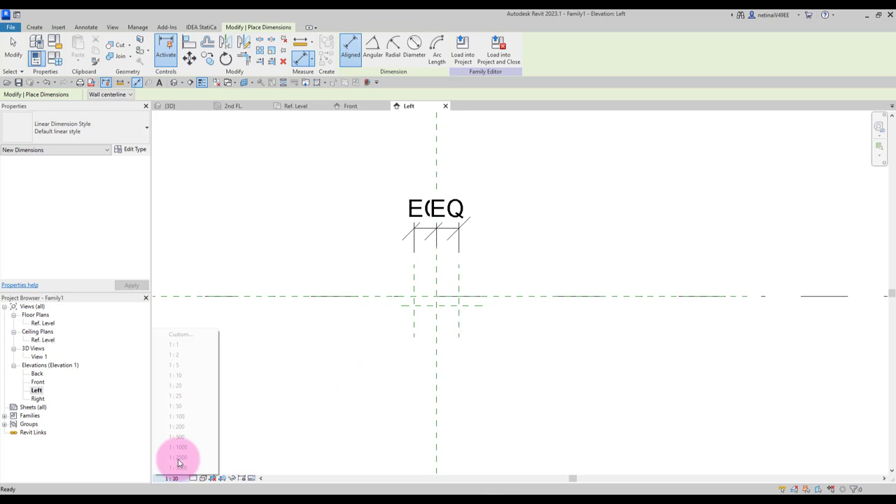
pyautogui.click(183, 378)
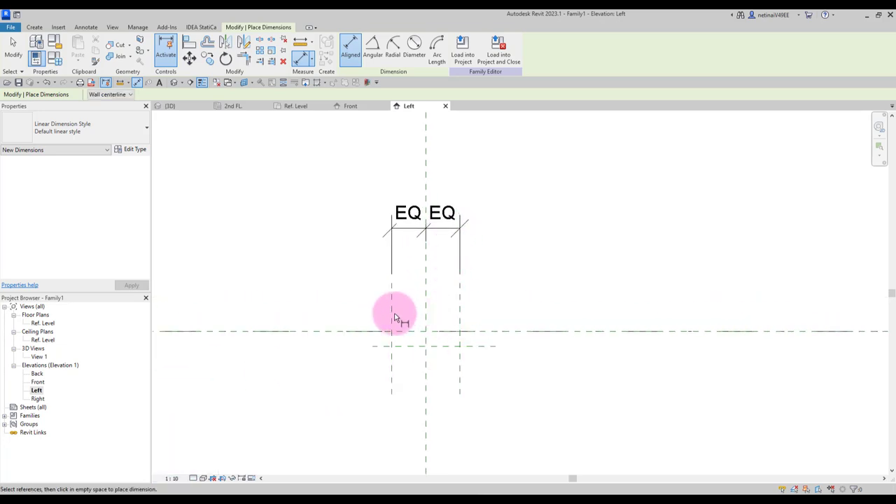
pyautogui.click(392, 308)
pyautogui.click(458, 307)
pyautogui.click(480, 187)
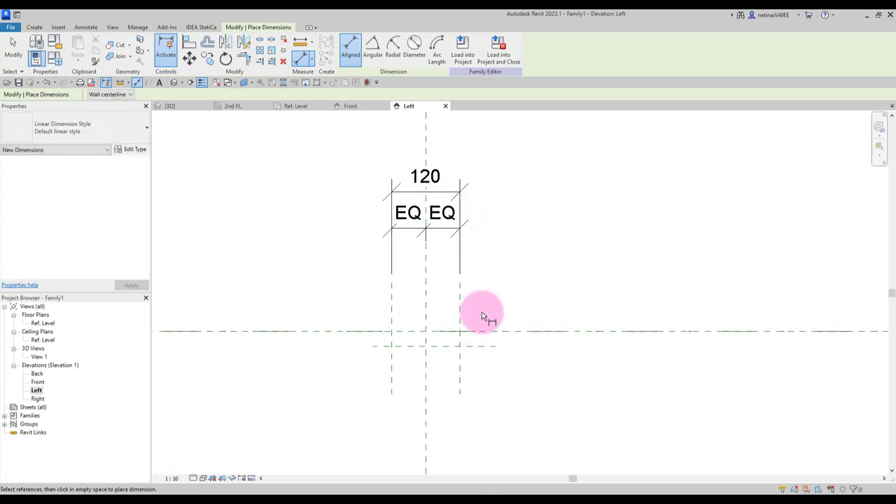
pyautogui.click(329, 331)
pyautogui.click(378, 345)
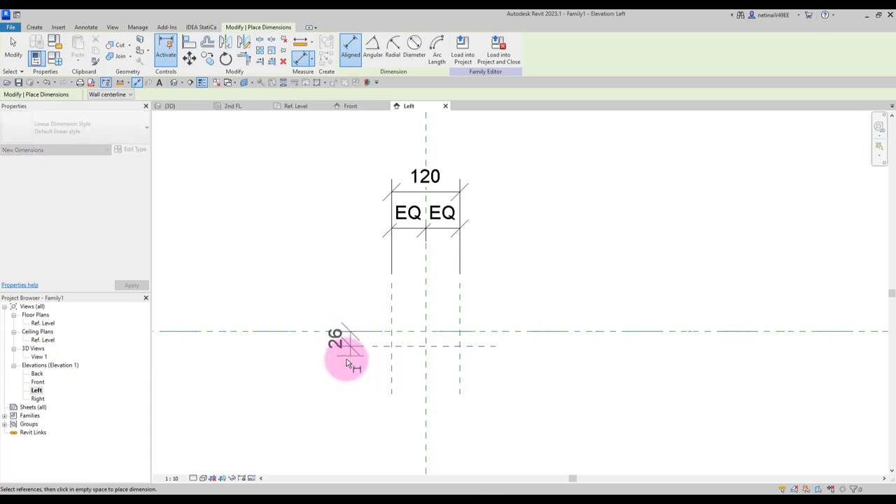
pyautogui.click(343, 360)
pyautogui.press('Escape')
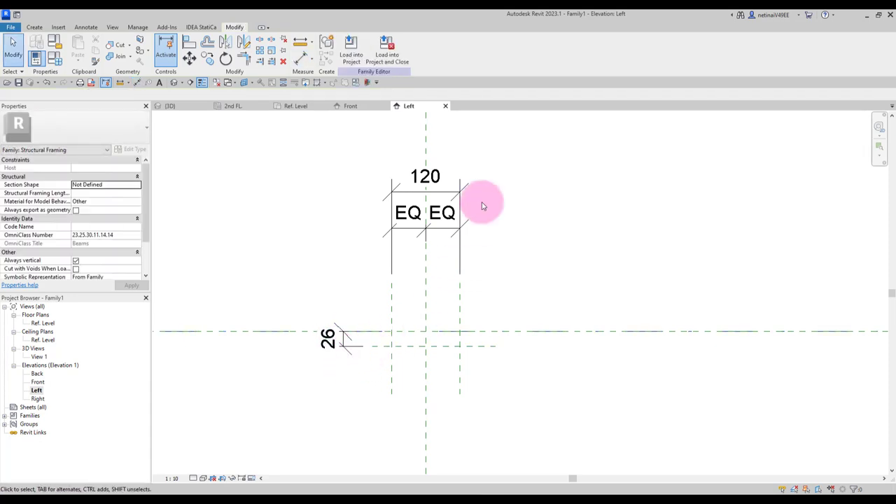
# Label the 120 overall width dimension with a new parameter W and set it to 40
pyautogui.click(425, 176)
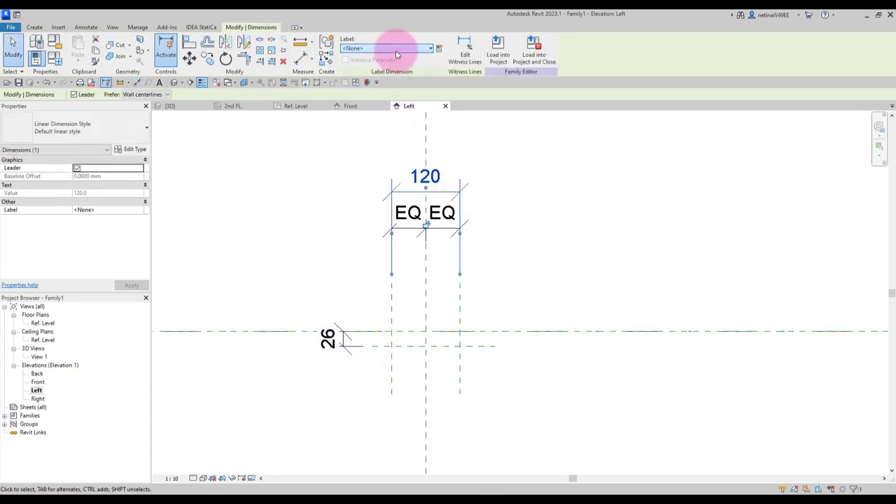
pyautogui.click(439, 49)
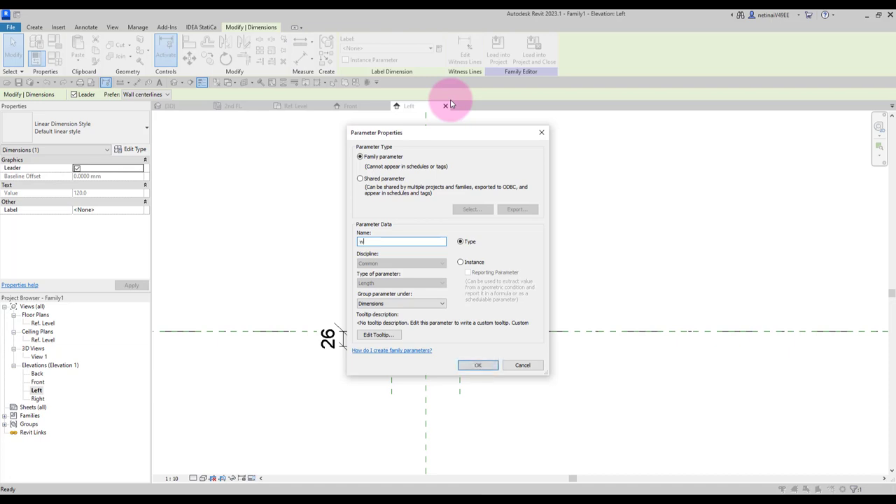
pyautogui.press('Return')
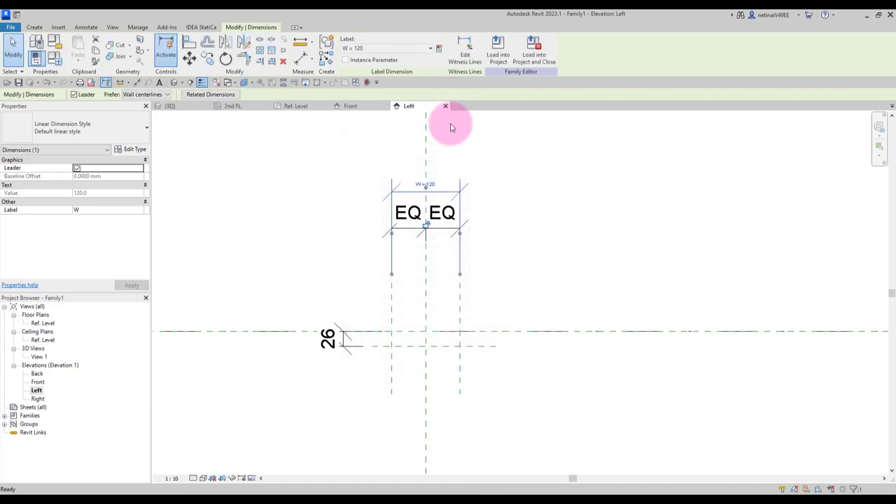
pyautogui.click(476, 180)
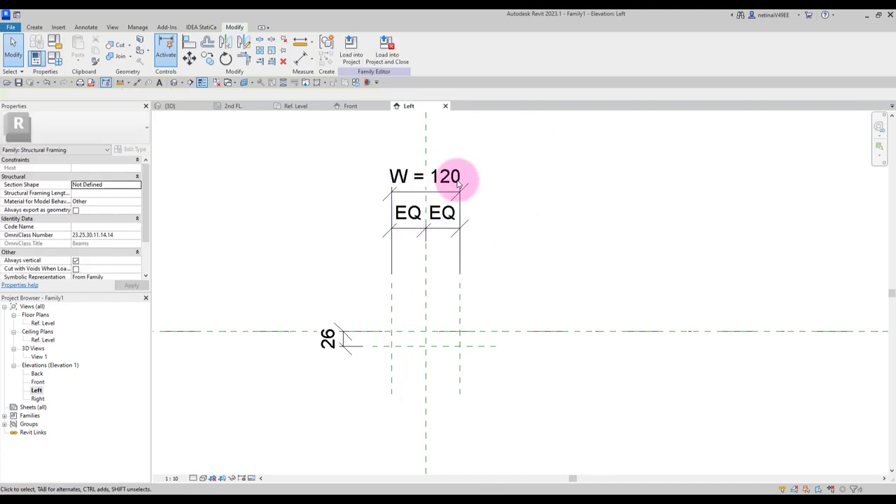
pyautogui.click(450, 176)
pyautogui.write('40')
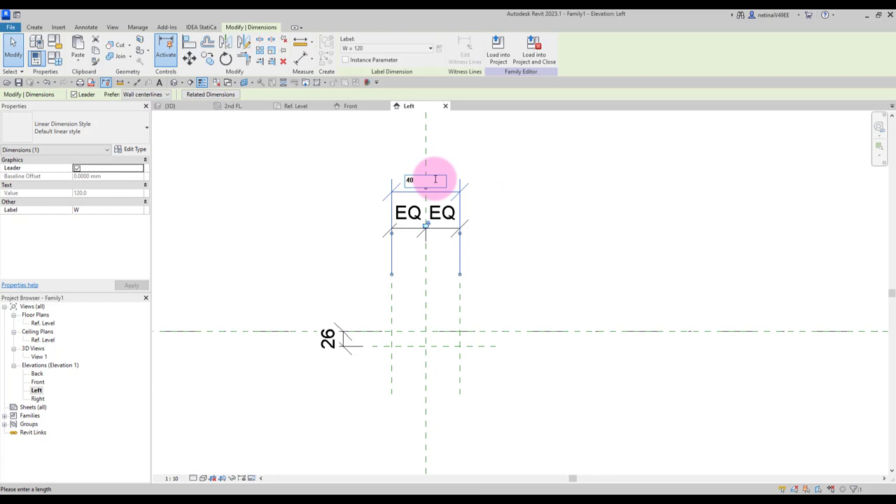
pyautogui.press('Return')
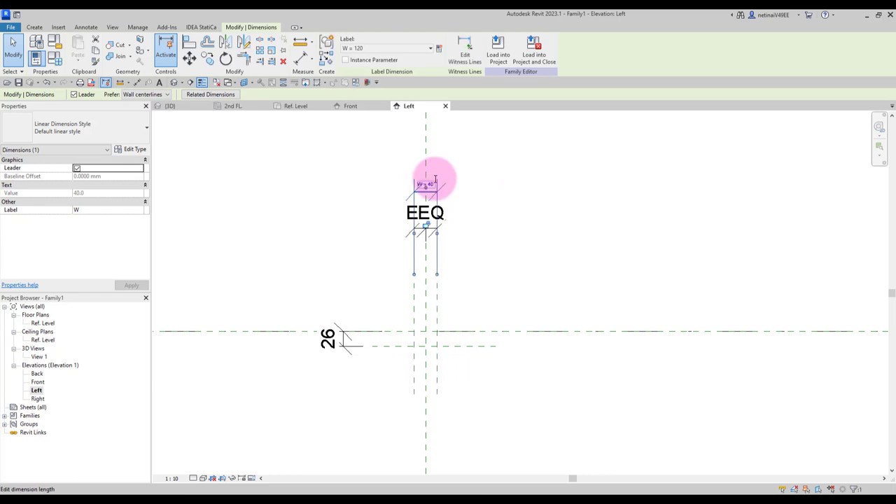
# Label the 26 vertical dimension with a new type parameter t, giving t = 15
pyautogui.click(310, 304)
pyautogui.click(326, 336)
pyautogui.scroll(2, 334, 341)
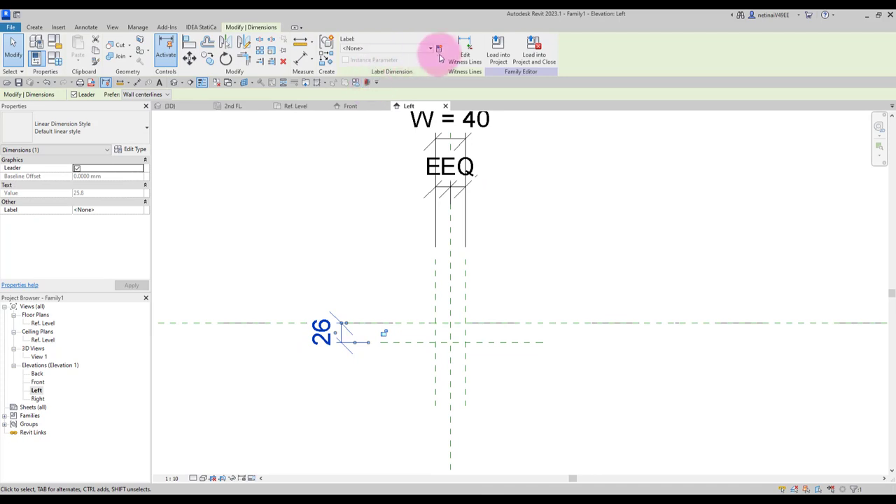
pyautogui.click(439, 49)
pyautogui.write('t')
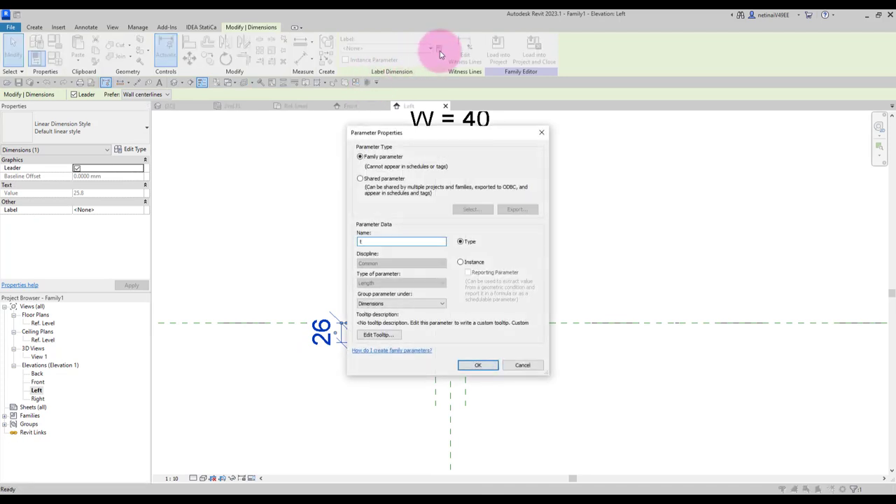
pyautogui.press('Return')
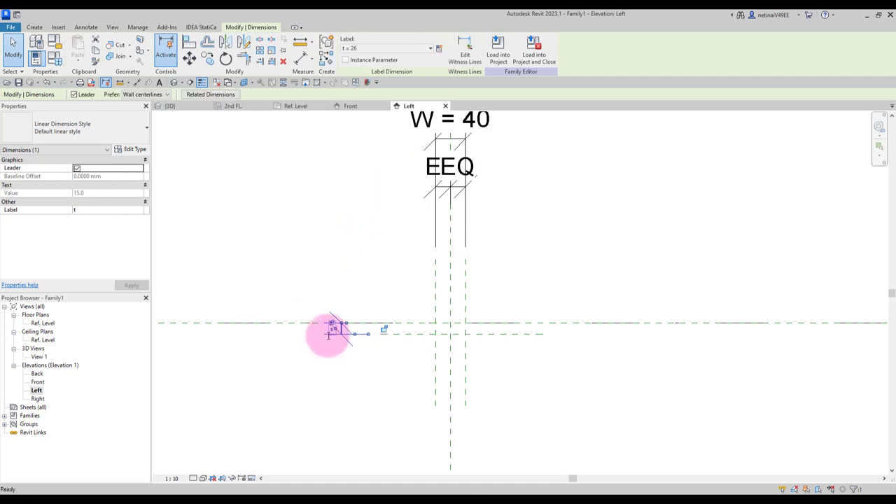
pyautogui.click(490, 330)
pyautogui.scroll(2, 490, 330)
pyautogui.scroll(1, 490, 330)
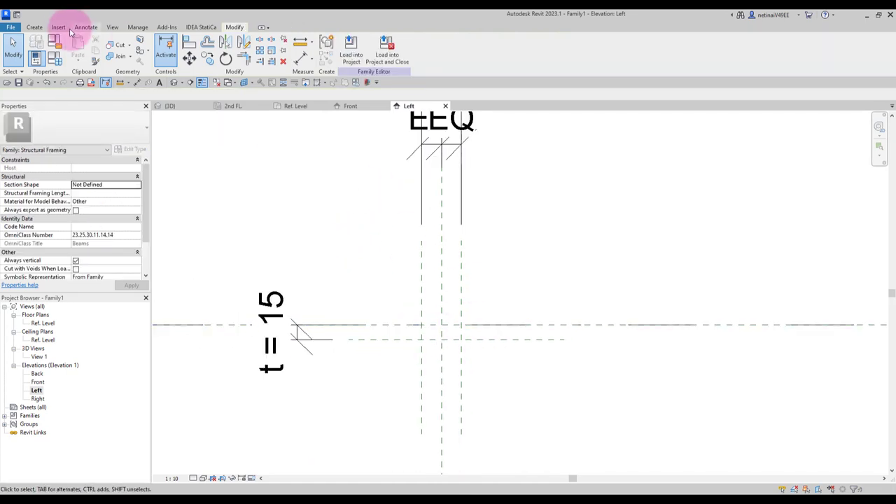
# Sketch a 40 × 15 rectangle extrusion on Reference Plane : Left and finish it
pyautogui.click(33, 27)
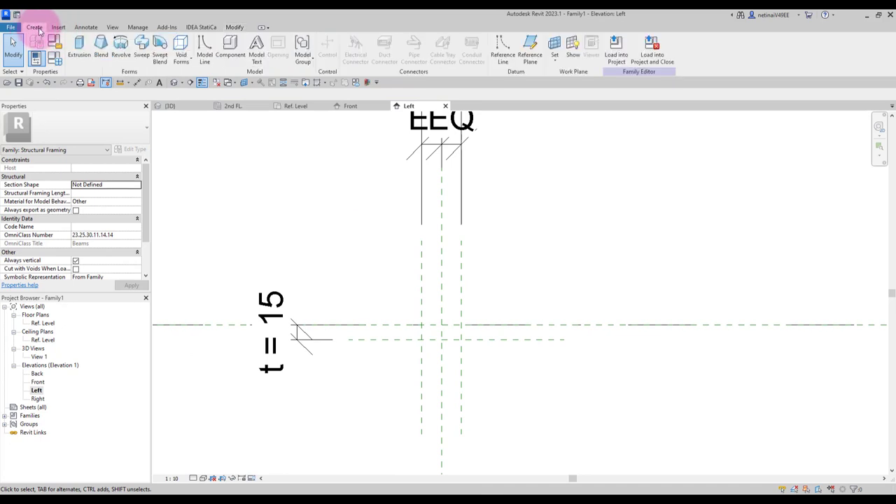
pyautogui.click(79, 52)
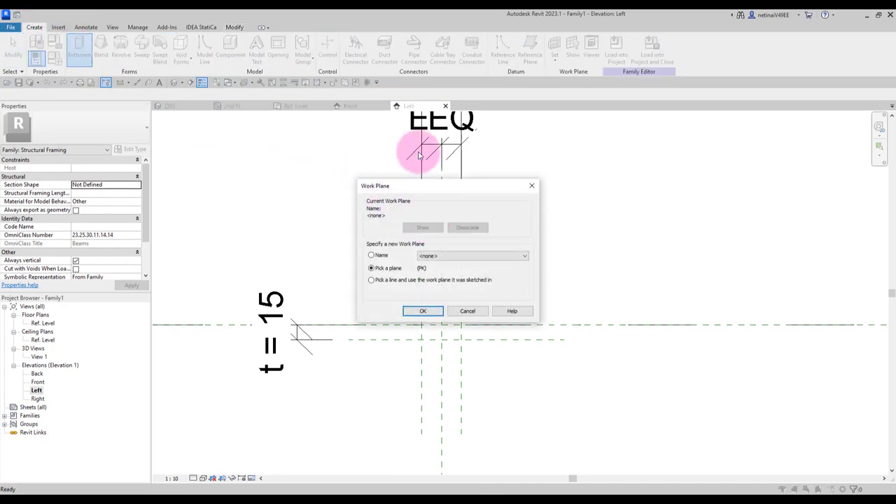
pyautogui.click(438, 257)
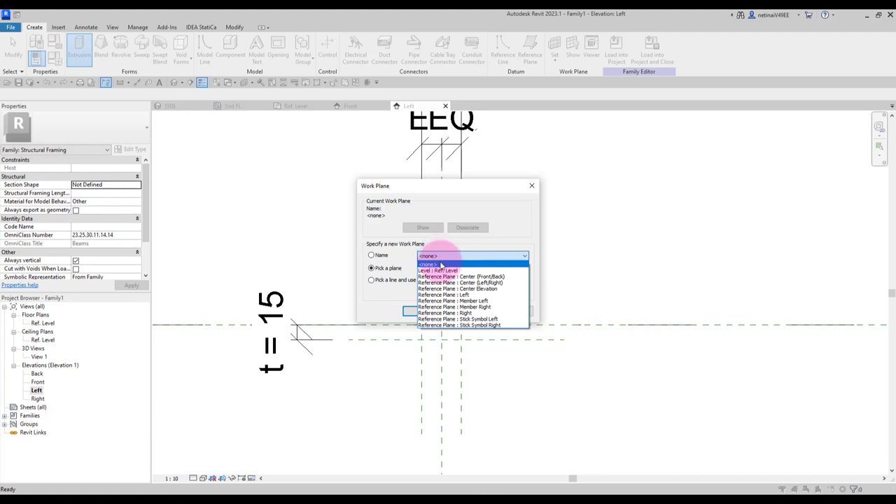
pyautogui.click(483, 294)
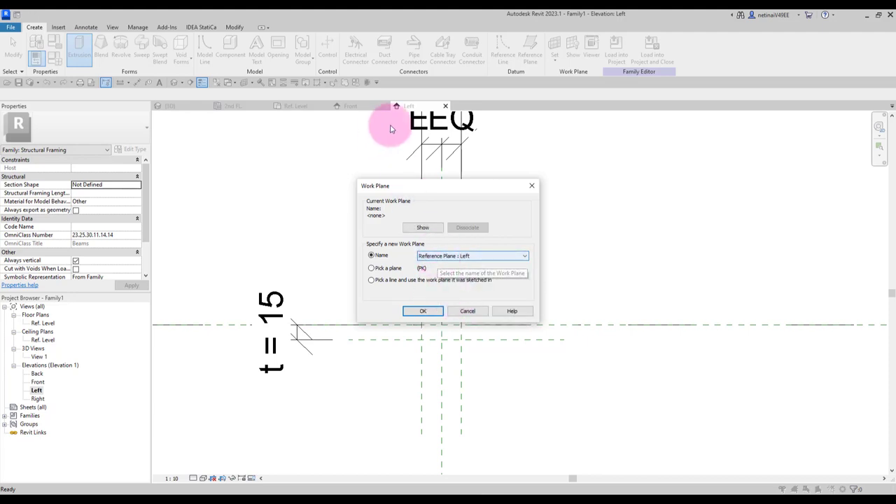
pyautogui.click(423, 312)
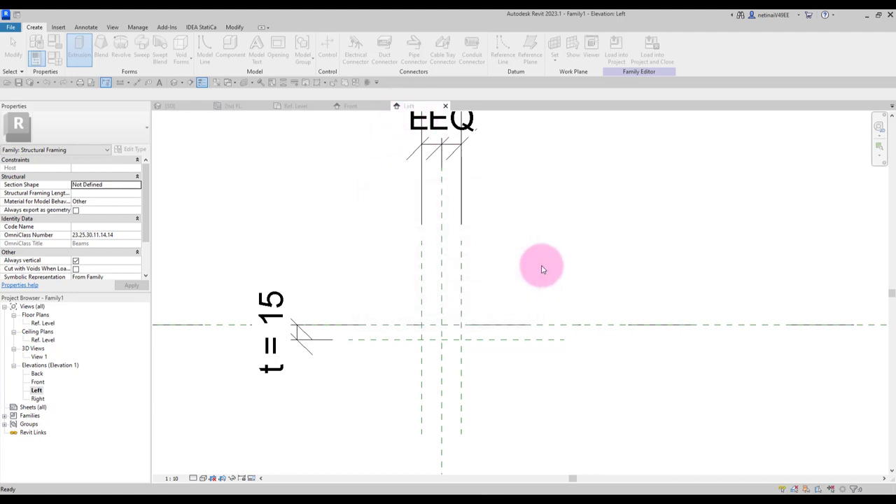
pyautogui.click(377, 41)
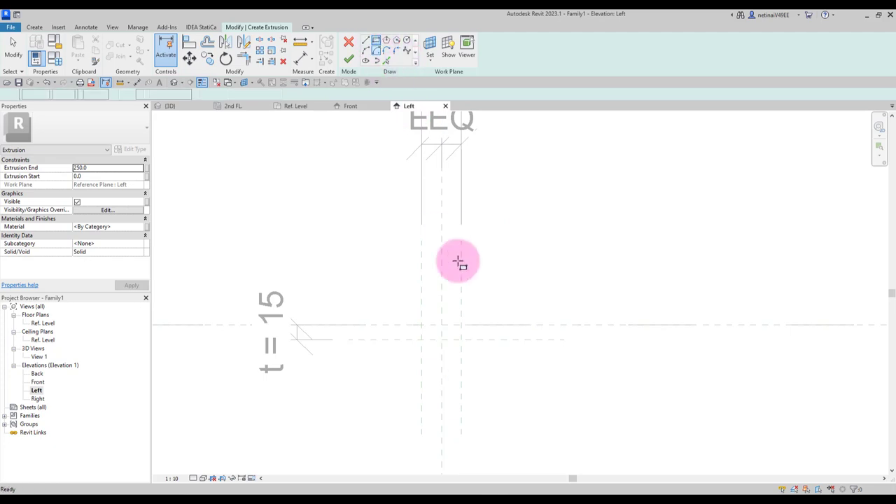
pyautogui.scroll(1, 441, 325)
pyautogui.click(415, 326)
pyautogui.click(467, 347)
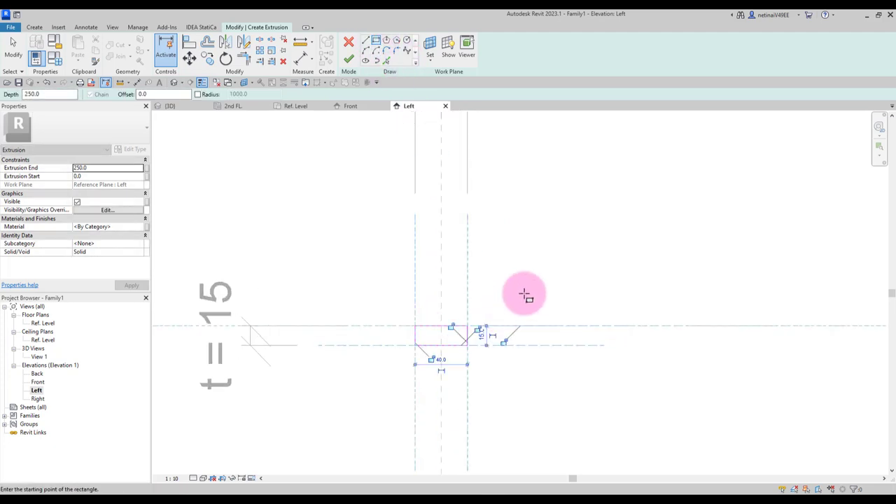
pyautogui.click(349, 57)
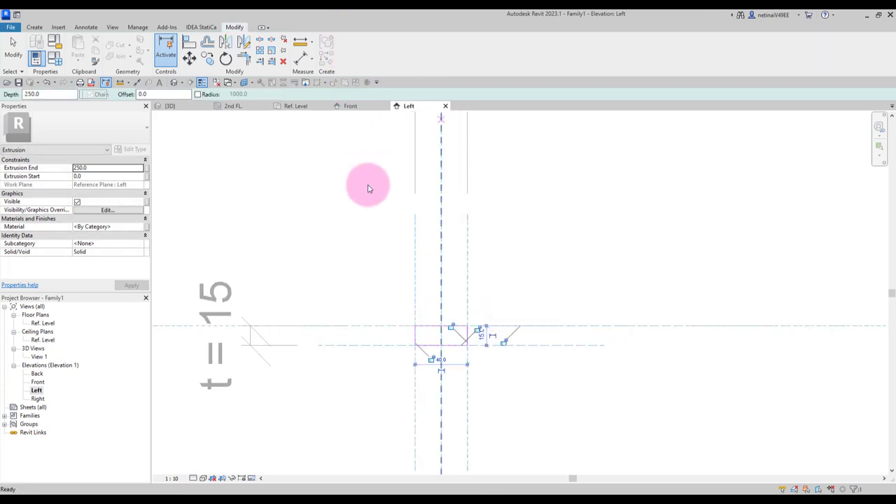
pyautogui.click(369, 201)
pyautogui.scroll(-3, 522, 262)
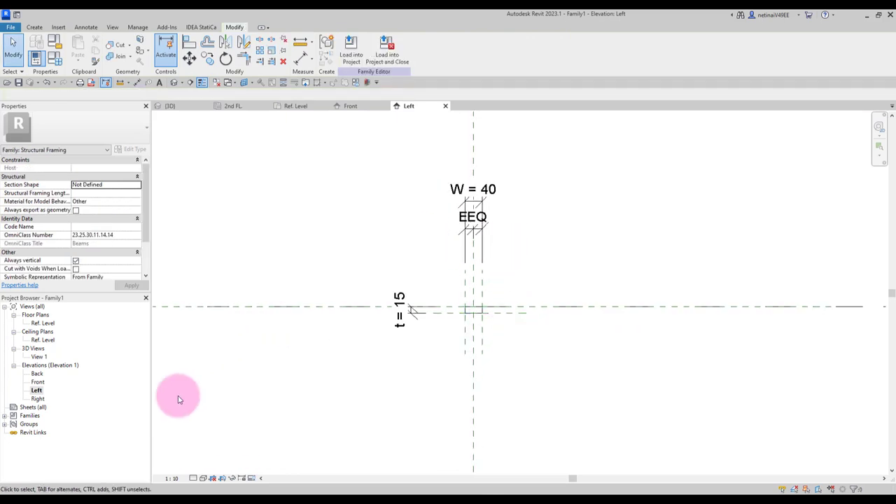
# In Ref. Level plan, stretch and lock the extrusion ends to Member Left and Right planes (2500)
pyautogui.doubleClick(41, 324)
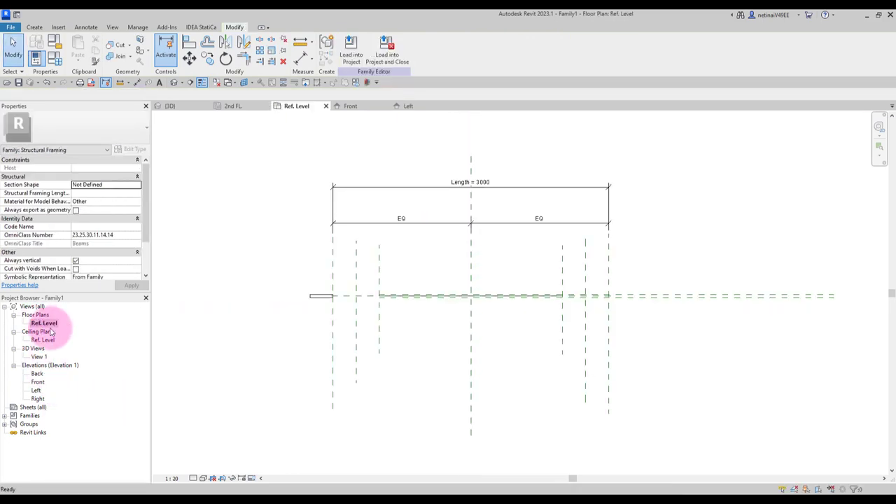
pyautogui.click(325, 298)
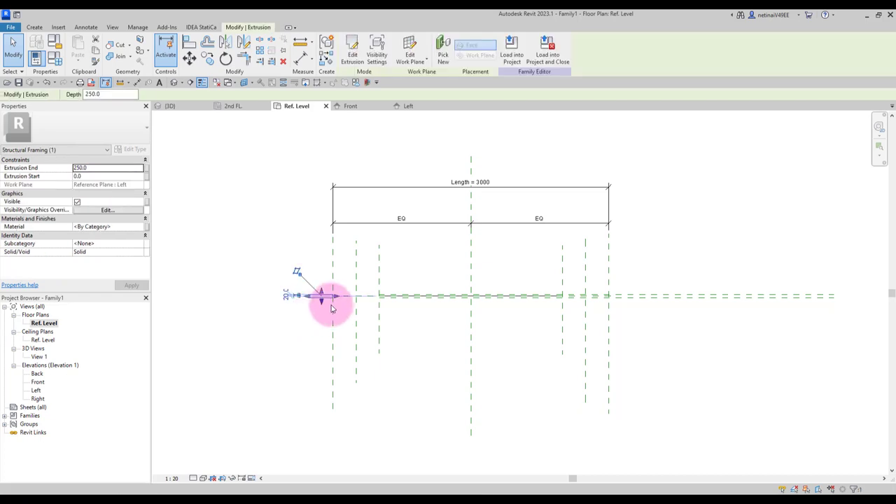
pyautogui.moveTo(334, 299); pyautogui.dragTo(611, 278)
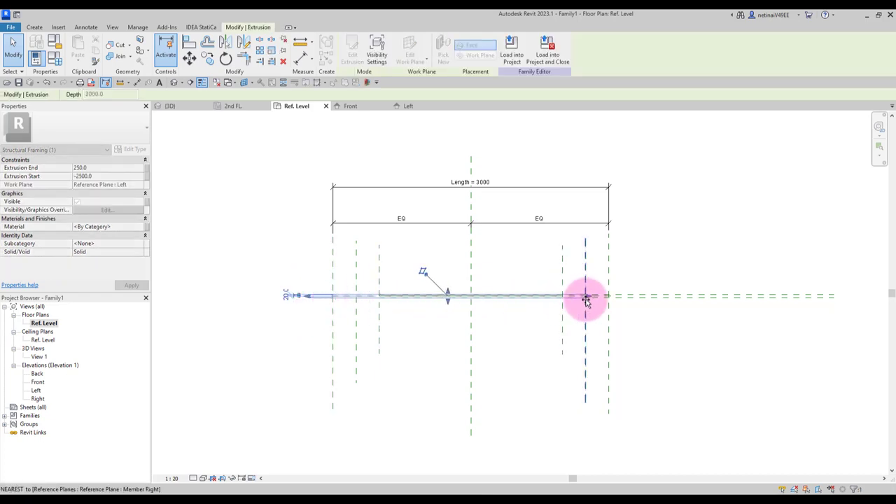
pyautogui.click(601, 337)
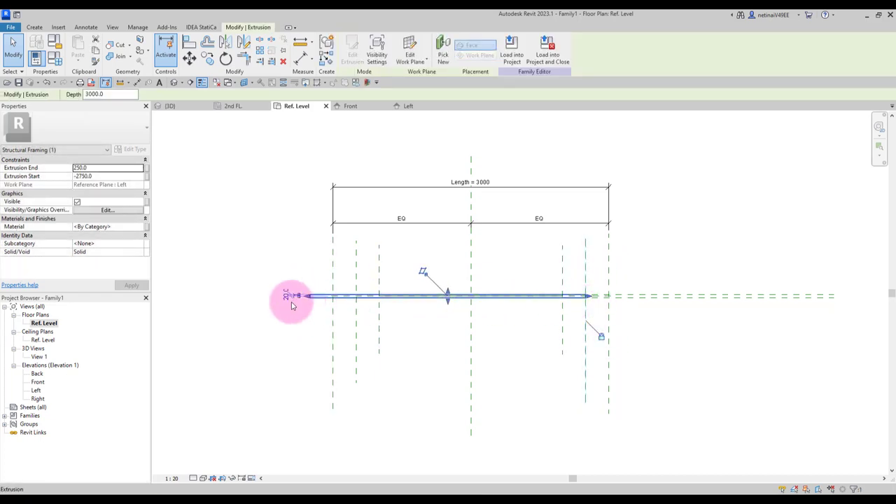
pyautogui.moveTo(310, 297); pyautogui.dragTo(353, 296)
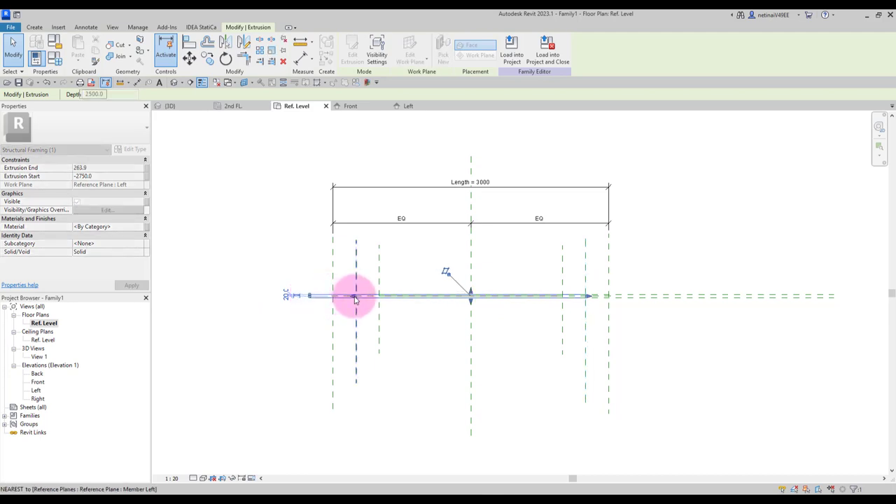
pyautogui.scroll(3, 340, 302)
pyautogui.scroll(4, 336, 294)
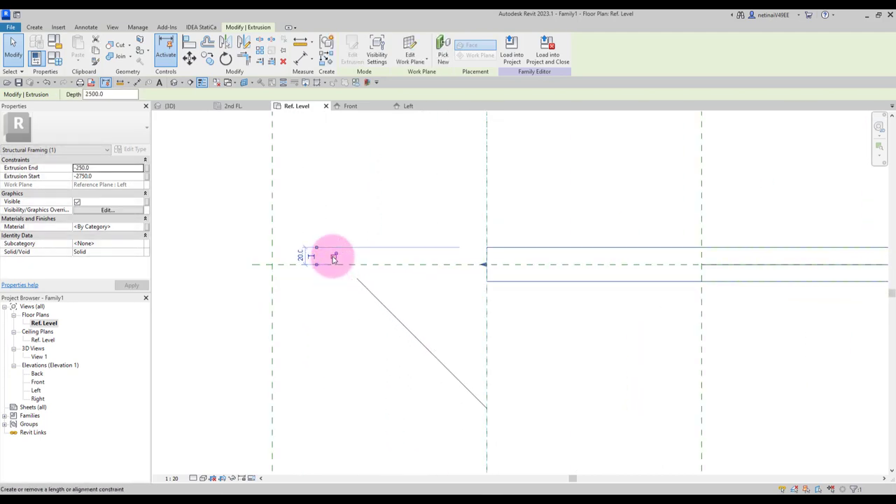
pyautogui.scroll(-2, 330, 280)
pyautogui.click(336, 312)
pyautogui.scroll(-4, 336, 312)
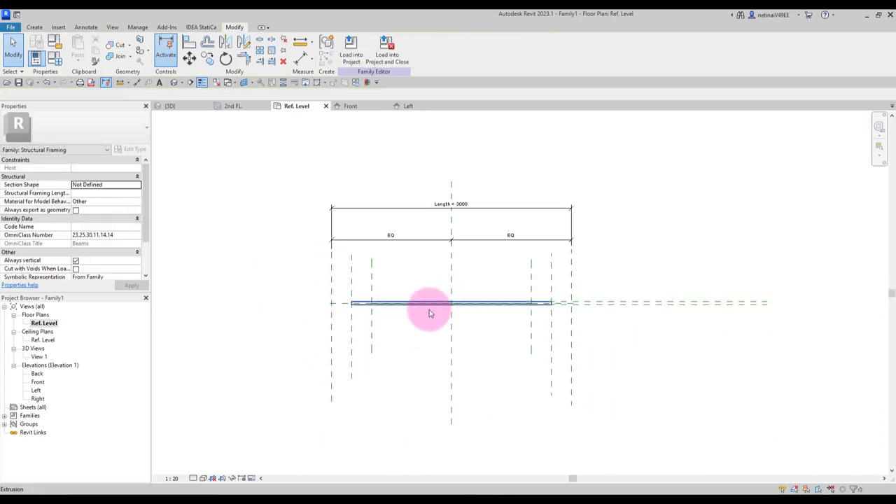
# Save the family as Flat Bar
pyautogui.click(19, 82)
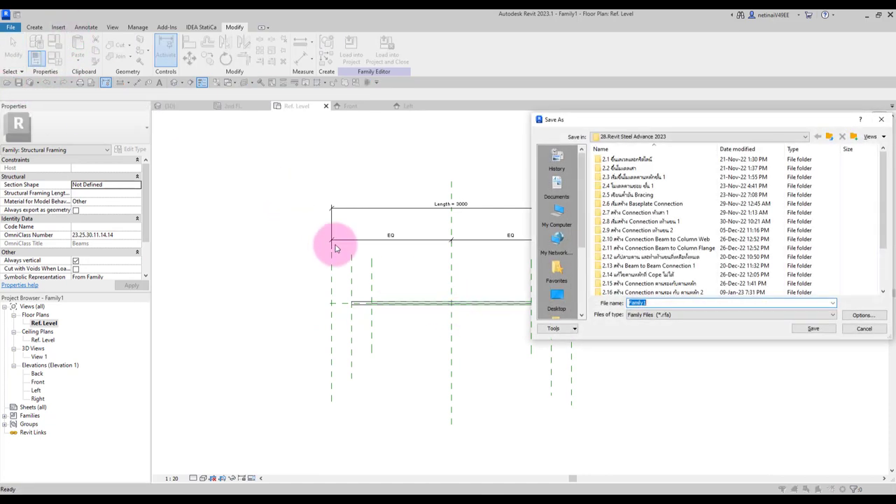
pyautogui.moveTo(657, 125); pyautogui.dragTo(583, 141)
pyautogui.write('Flat Bar')
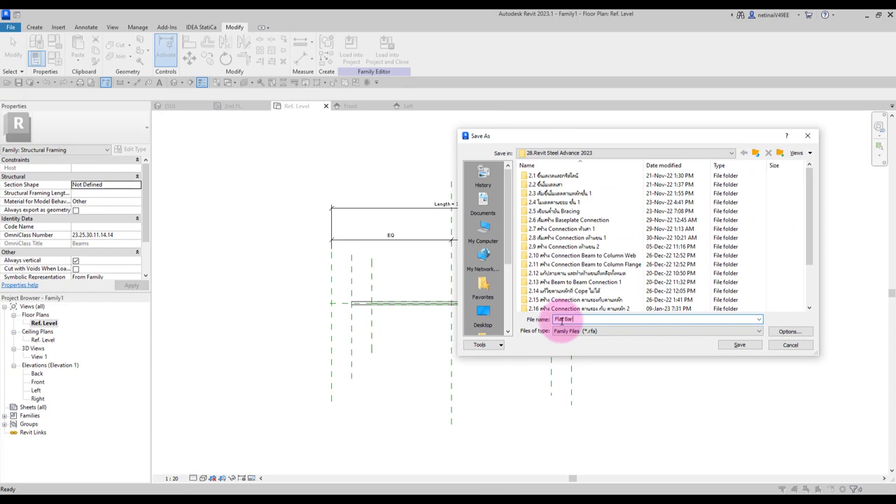
pyautogui.press('Return')
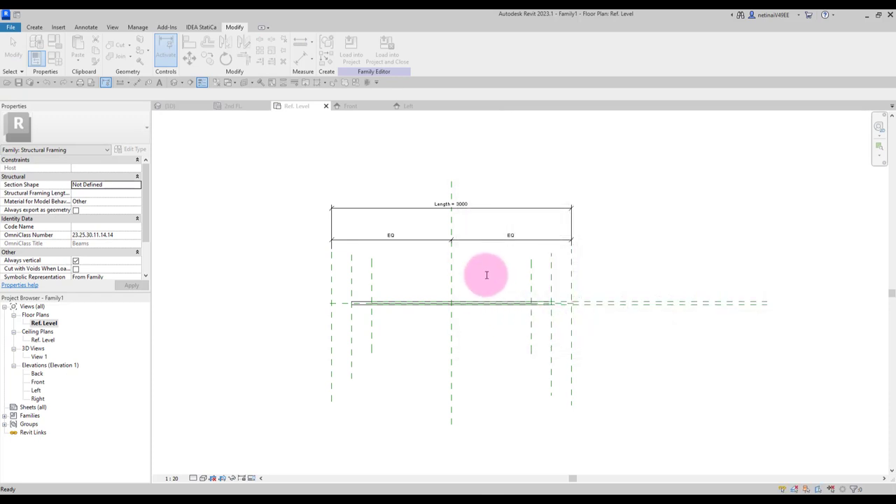
# Load Flat Bar into the Start 3.3 project and select the vertical beam on 2nd FL
pyautogui.click(387, 53)
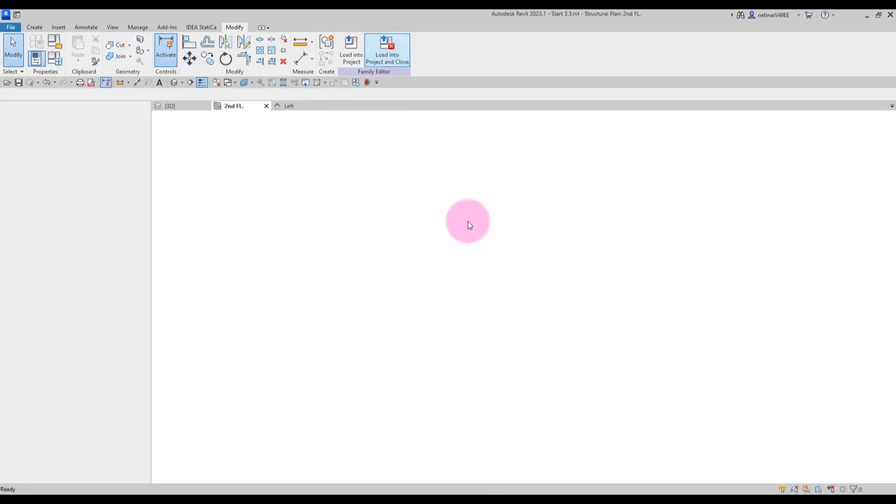
pyautogui.press('Escape')
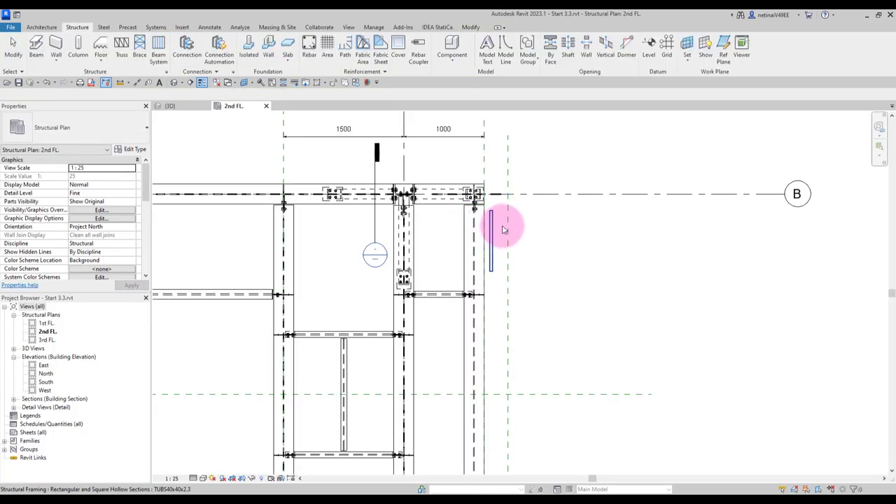
pyautogui.scroll(3, 472, 230)
pyautogui.scroll(2, 483, 233)
pyautogui.click(483, 236)
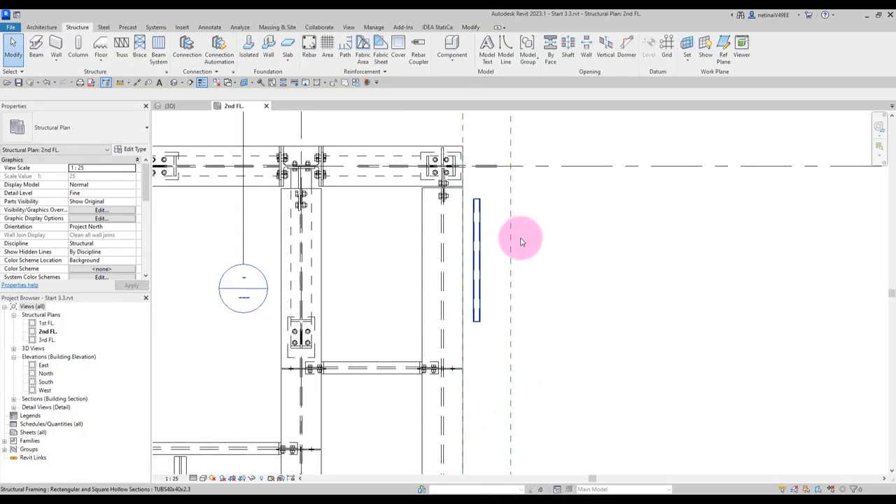
# Switch the member to the Flat Bar type and rename that type to FL 40x15 mm
pyautogui.click(77, 131)
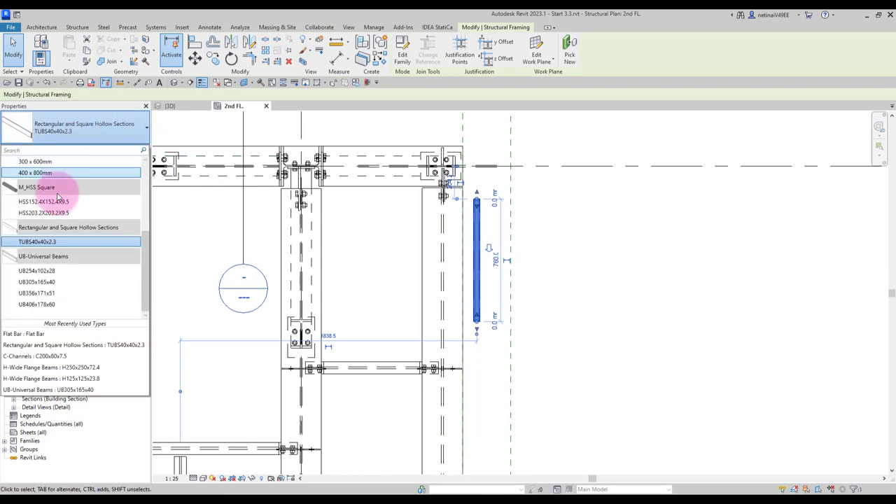
pyautogui.write('fl')
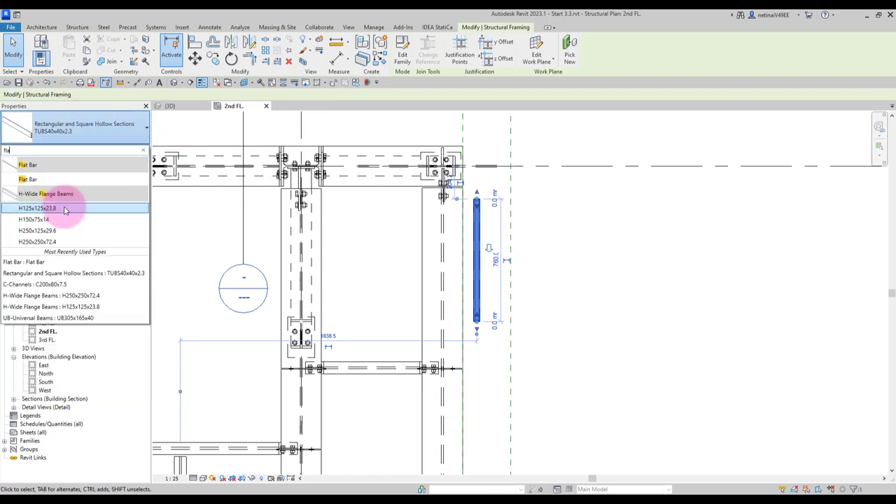
pyautogui.write('a')
pyautogui.click(28, 179)
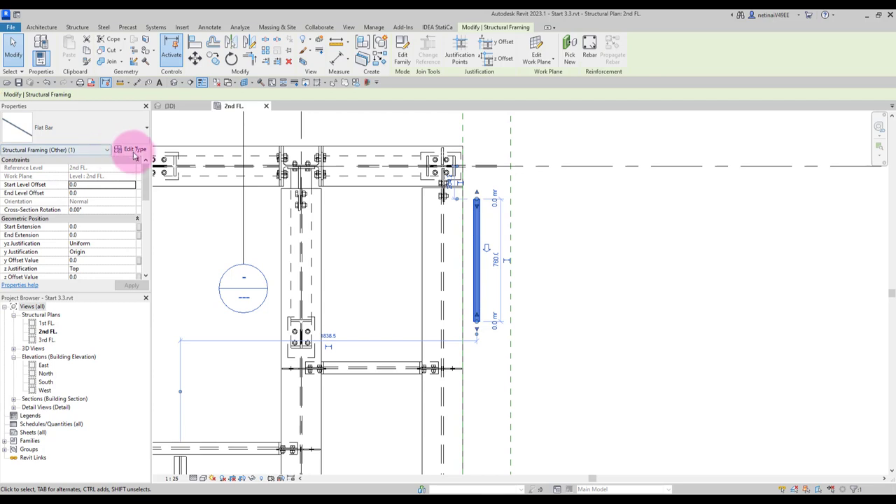
pyautogui.click(135, 150)
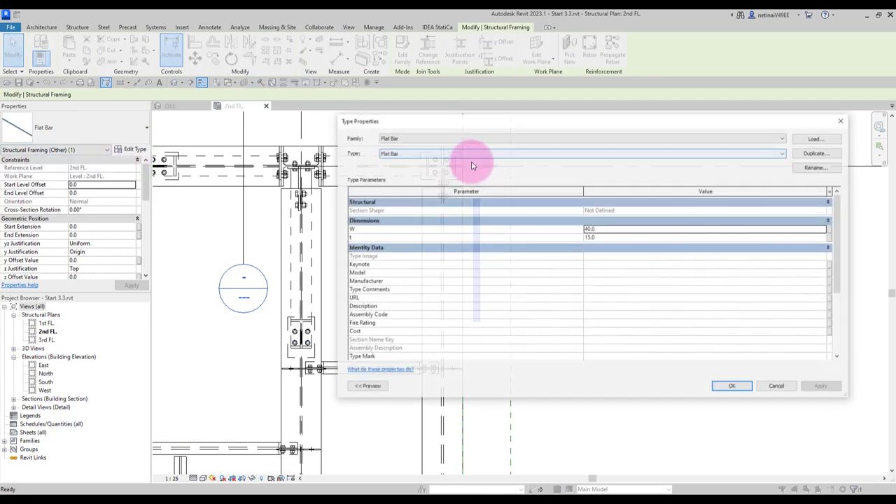
pyautogui.click(804, 169)
pyautogui.write('FL 40x15')
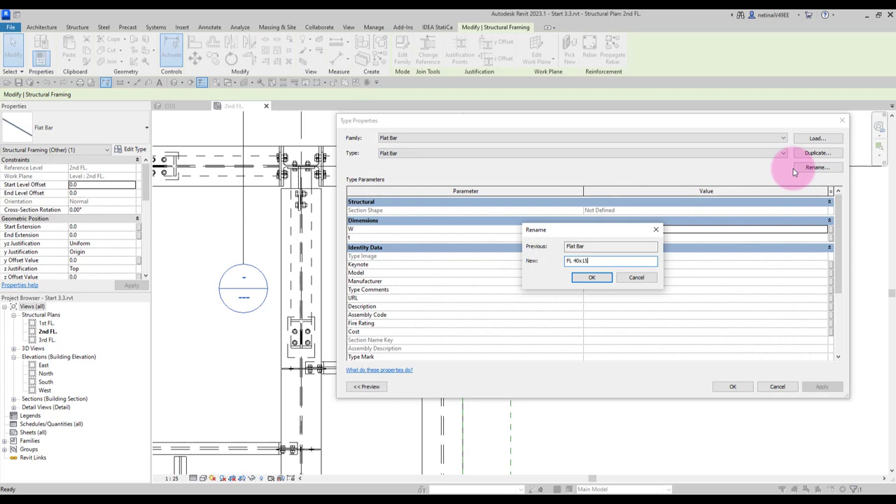
pyautogui.write('mm')
pyautogui.press('Return')
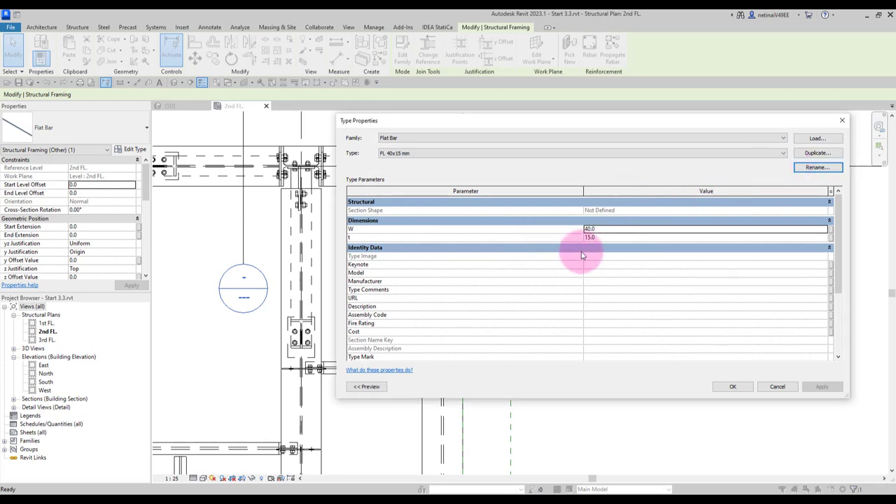
pyautogui.click(731, 387)
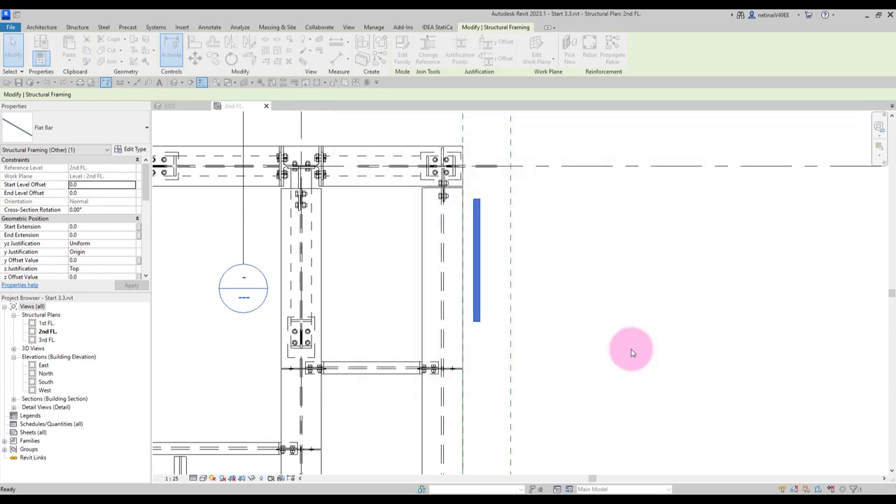
# Select the flat bar to confirm it shows type FL 40x15 mm, W 40, t 15
pyautogui.click(494, 259)
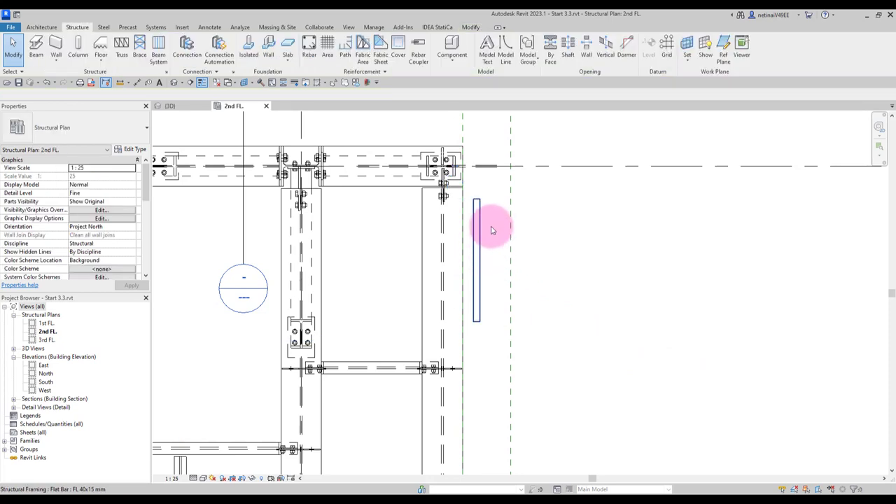
pyautogui.click(492, 231)
pyautogui.scroll(2, 481, 203)
pyautogui.click(486, 210)
pyautogui.scroll(-1, 479, 235)
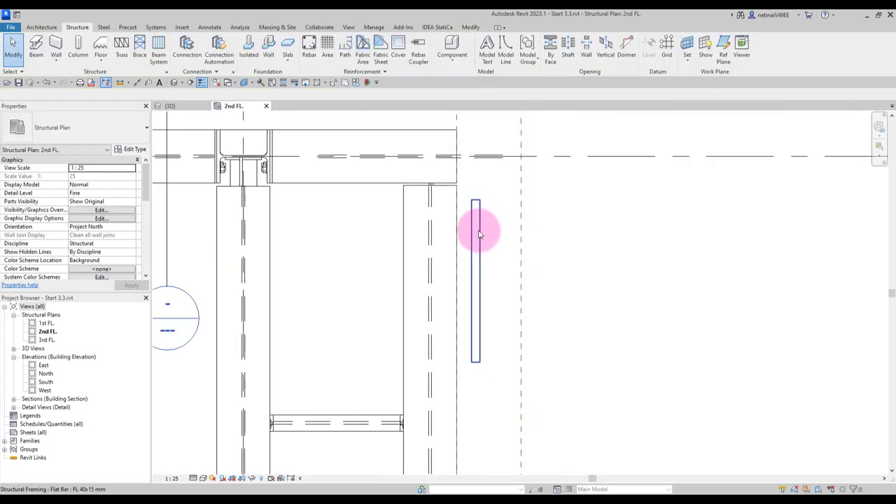
pyautogui.scroll(-4, 480, 234)
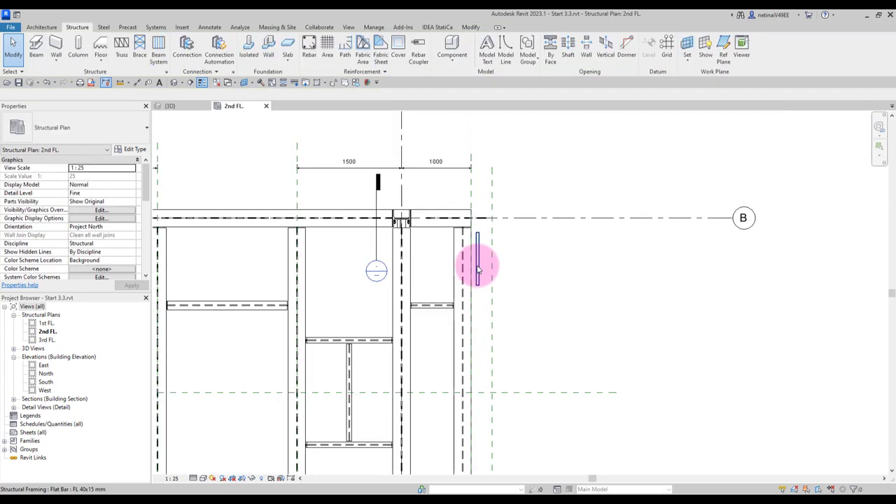
# Start a section with its first point beside the flat bar on the 2nd FL. plan
pyautogui.click(190, 83)
pyautogui.scroll(-2, 440, 193)
pyautogui.click(441, 185)
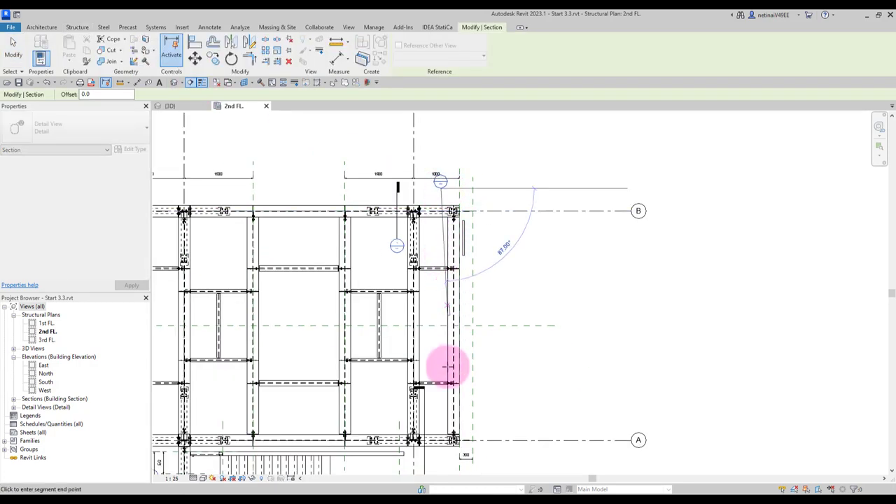
# Draw a Building Section vertically past the flat bar from grid B to grid A
pyautogui.press('Escape')
pyautogui.click(81, 126)
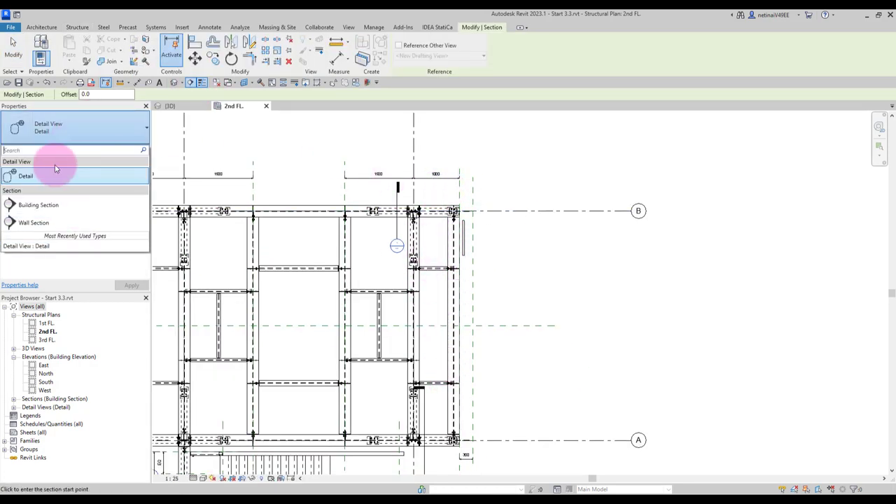
pyautogui.click(39, 204)
pyautogui.click(441, 188)
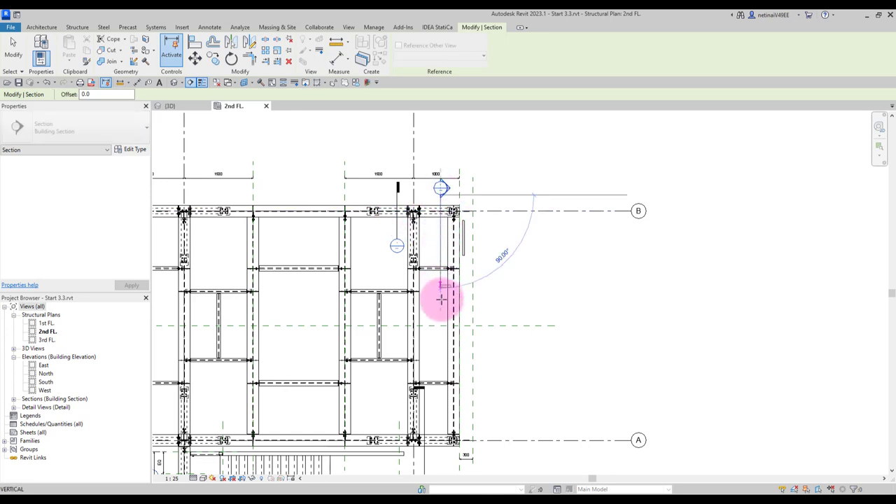
pyautogui.click(440, 459)
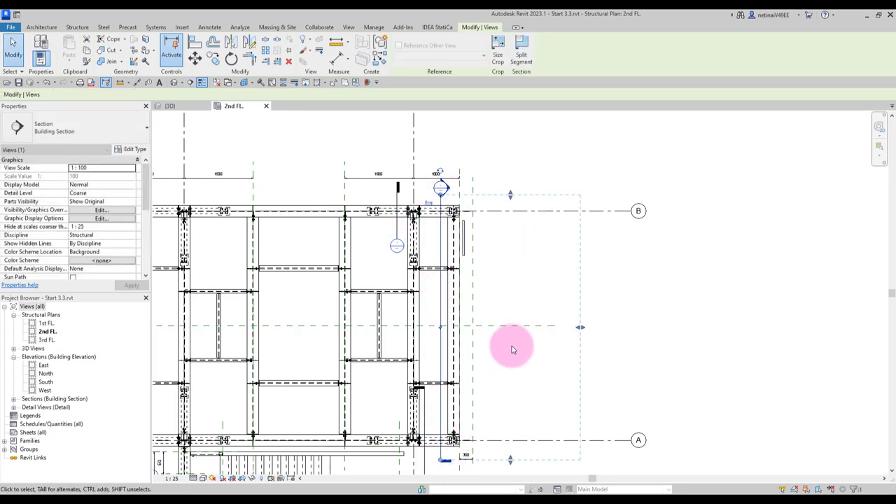
# Reduce the section's view depth and open the Section 3 view
pyautogui.moveTo(581, 327); pyautogui.dragTo(481, 327)
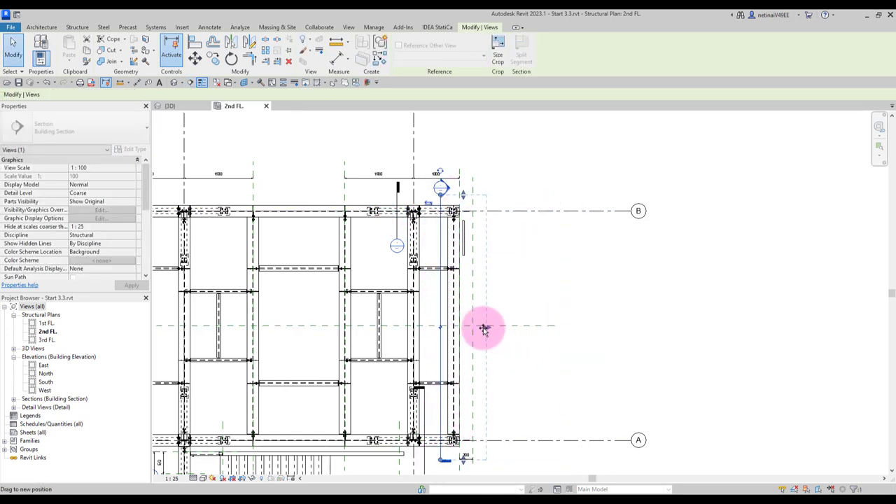
pyautogui.click(526, 282)
pyautogui.doubleClick(441, 188)
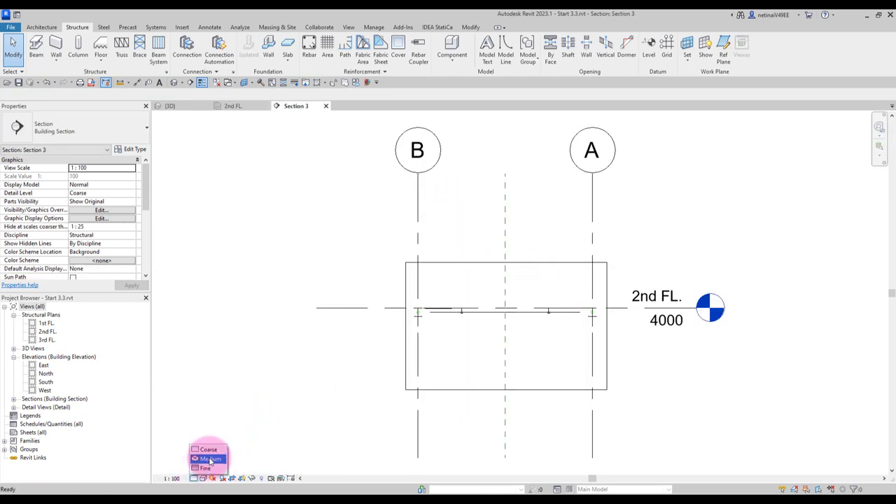
# Set Section 3 to Fine detail level at a 1:25 scale
pyautogui.click(210, 460)
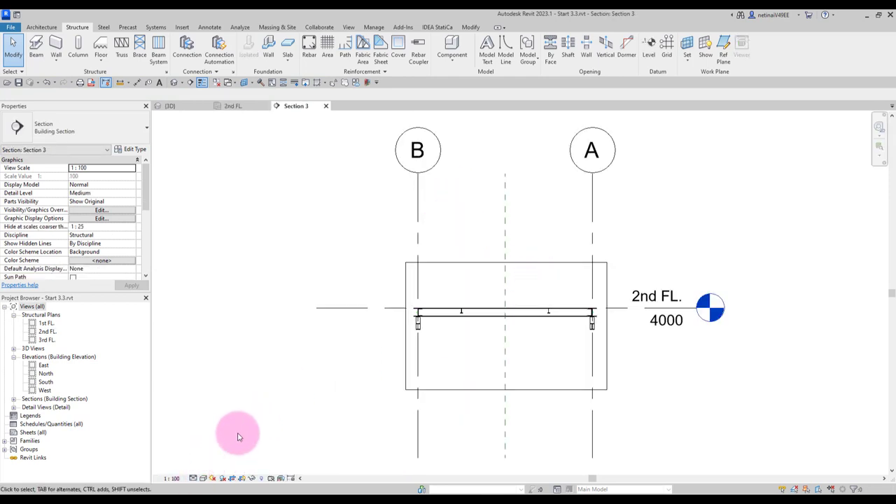
pyautogui.click(204, 468)
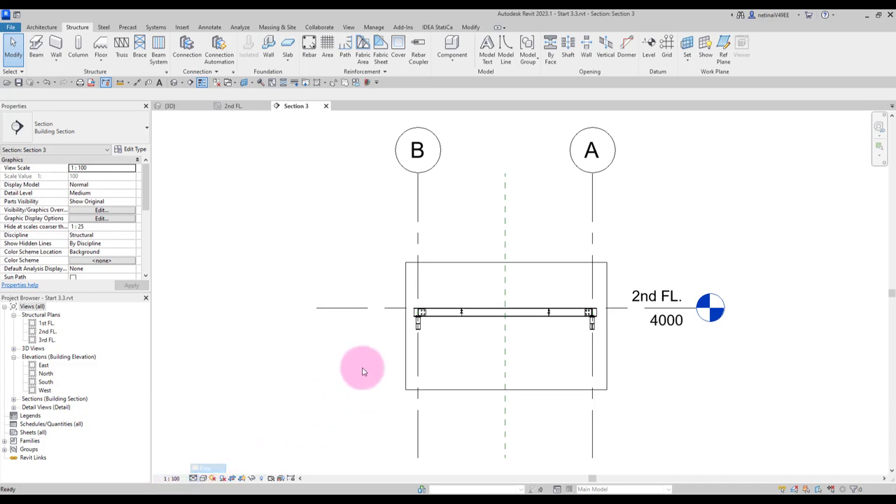
pyautogui.click(172, 478)
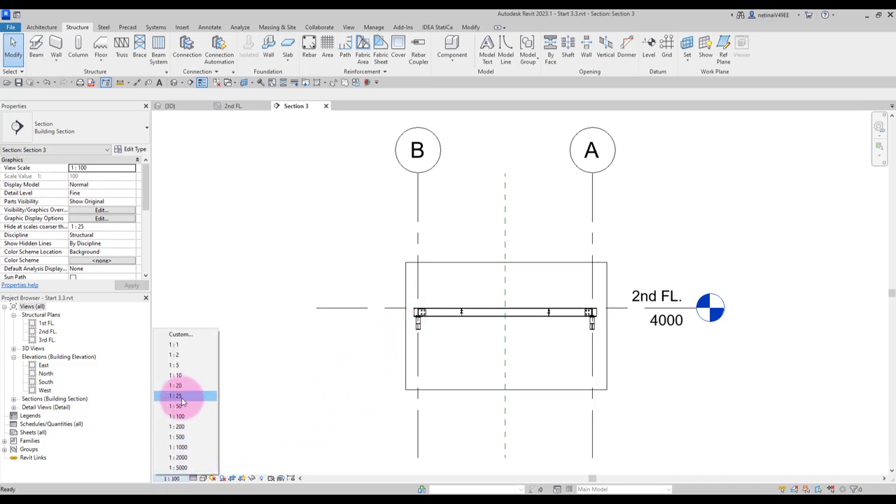
pyautogui.click(180, 397)
pyautogui.scroll(3, 570, 308)
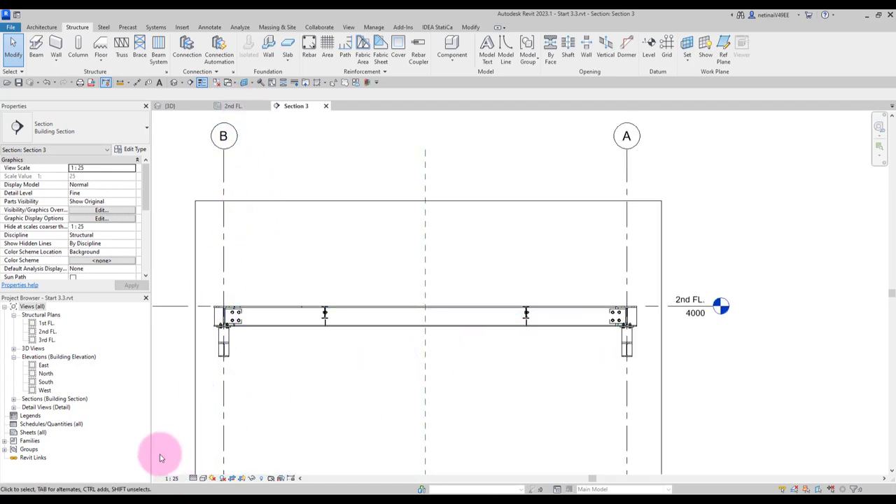
# Give Section 3 the Hidden Line visual style, then return to the 2nd FL. plan
pyautogui.click(203, 478)
pyautogui.click(224, 435)
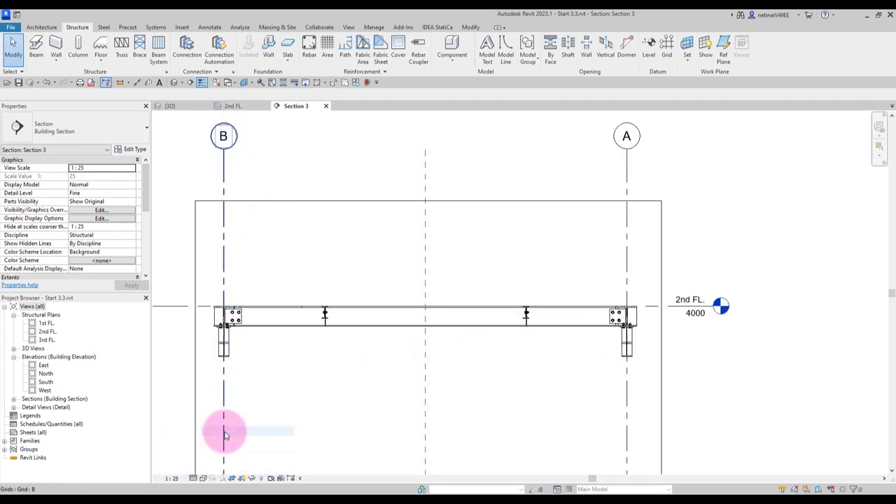
pyautogui.click(202, 478)
pyautogui.click(224, 441)
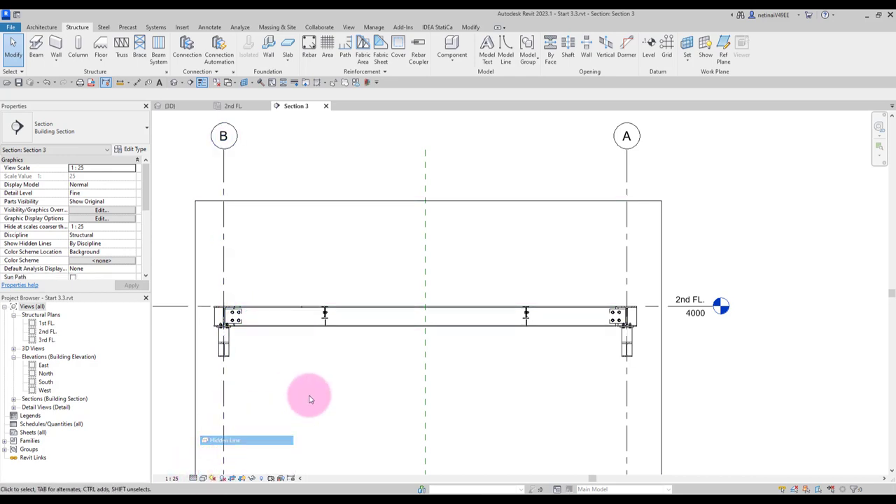
pyautogui.click(245, 107)
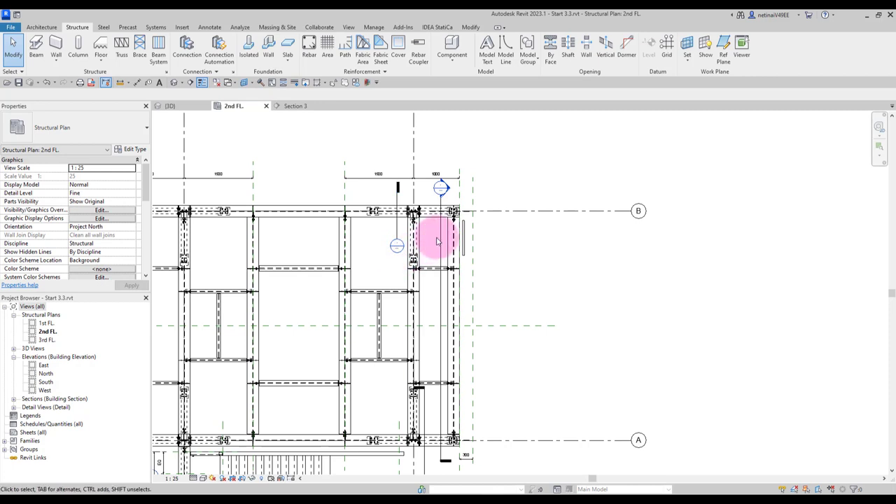
# Shift the section line slightly right onto the flat bar and inspect the bar in Section 3
pyautogui.moveTo(441, 247); pyautogui.dragTo(460, 240)
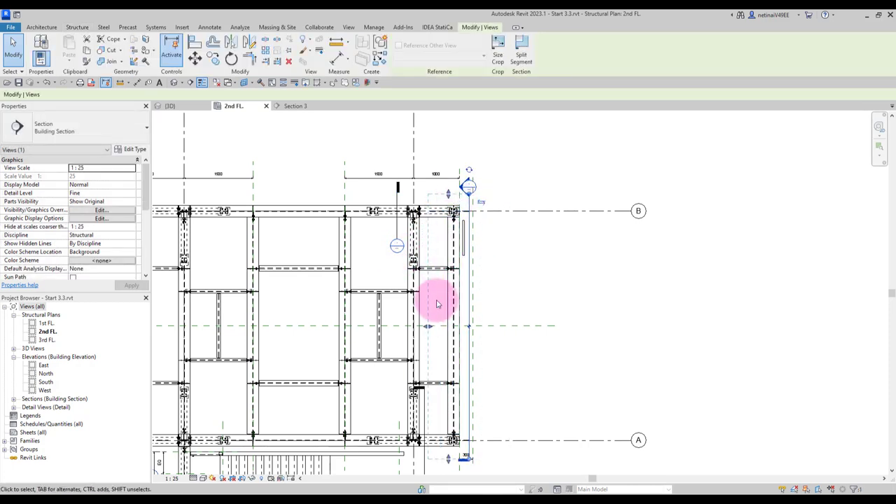
pyautogui.click(516, 275)
pyautogui.scroll(3, 463, 198)
pyautogui.doubleClick(462, 196)
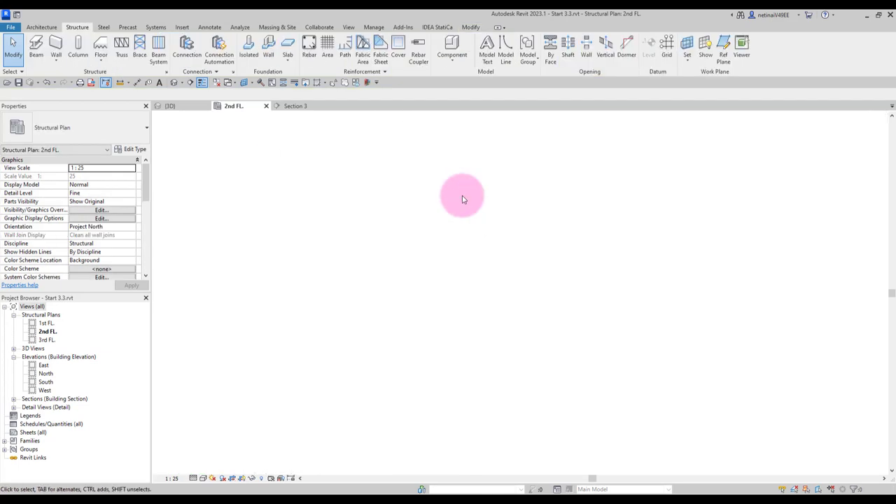
pyautogui.scroll(-3, 462, 200)
pyautogui.scroll(1, 352, 256)
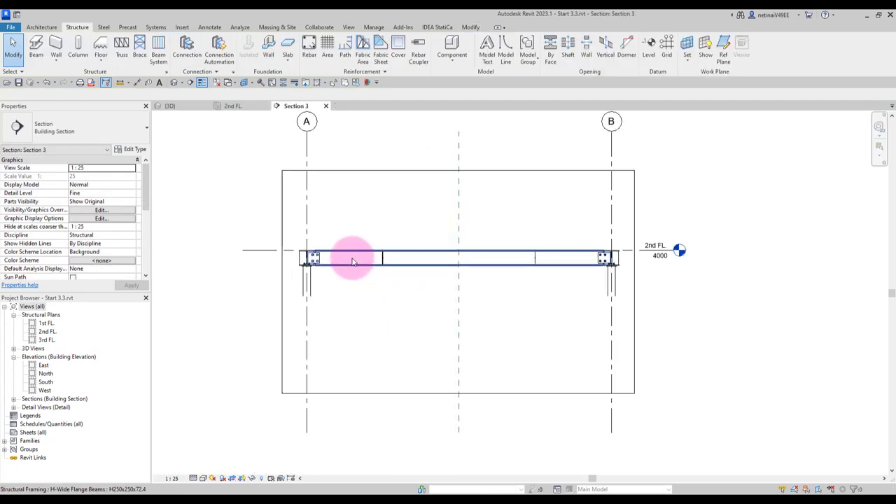
pyautogui.scroll(2, 440, 296)
pyautogui.scroll(1, 694, 242)
pyautogui.scroll(2, 703, 253)
pyautogui.scroll(2, 703, 254)
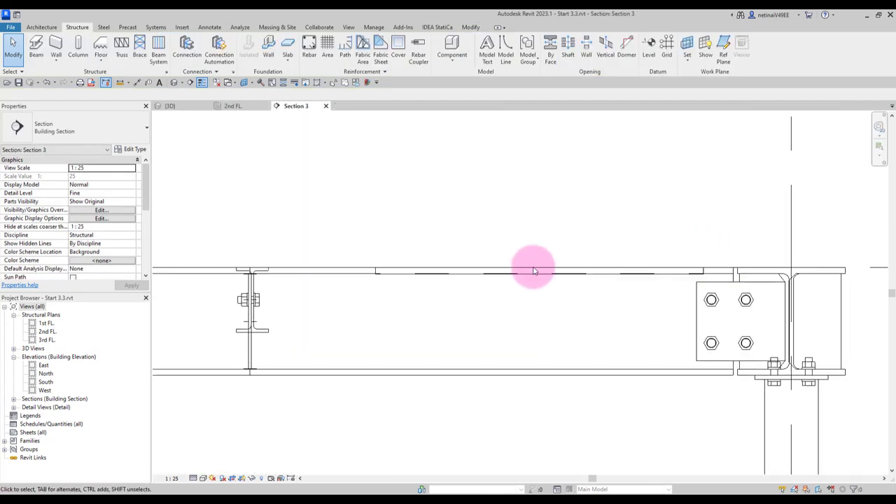
pyautogui.click(465, 269)
pyautogui.scroll(-1, 574, 240)
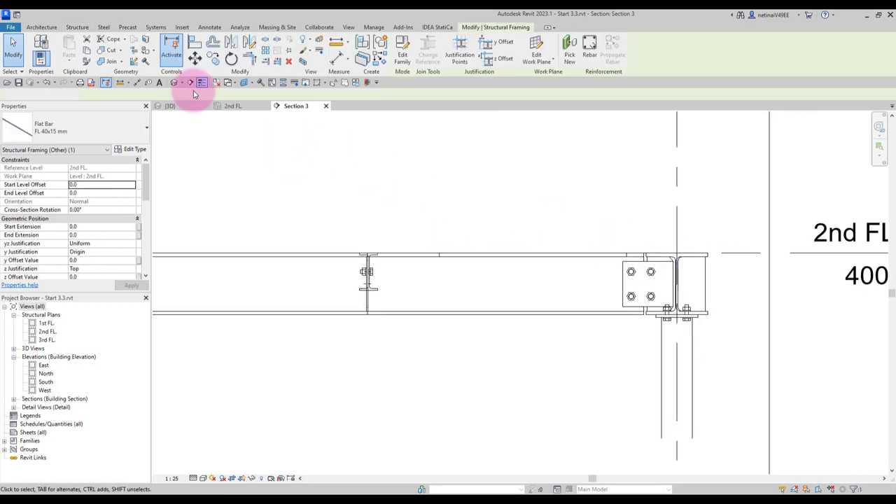
# Check in 3D that the flat bar lies along the beam, then go back to Section 3
pyautogui.click(170, 106)
pyautogui.scroll(2, 644, 238)
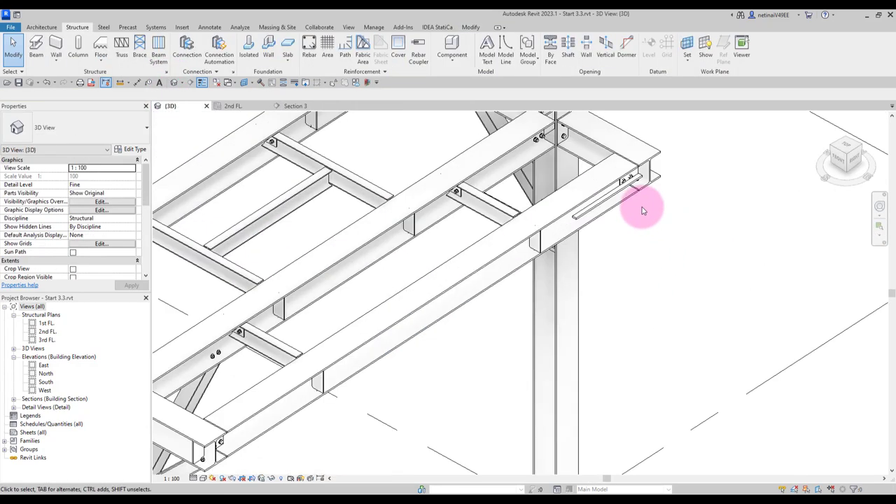
pyautogui.scroll(2, 609, 199)
pyautogui.click(580, 189)
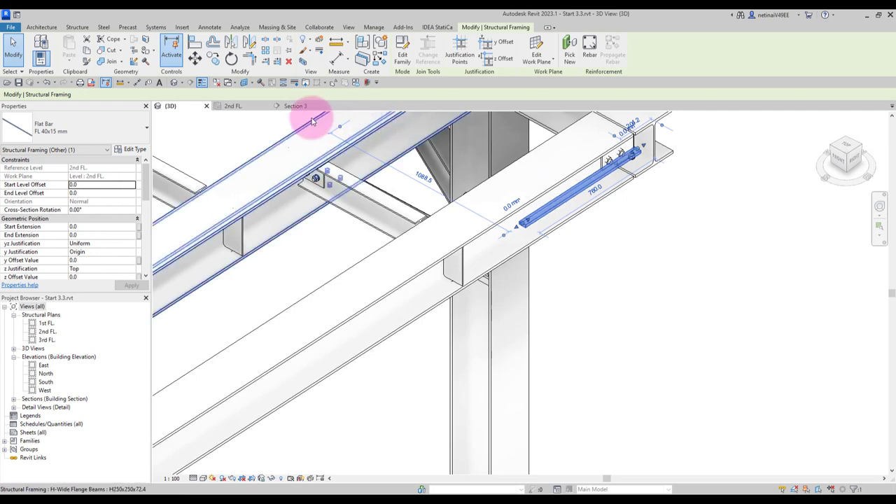
pyautogui.click(294, 106)
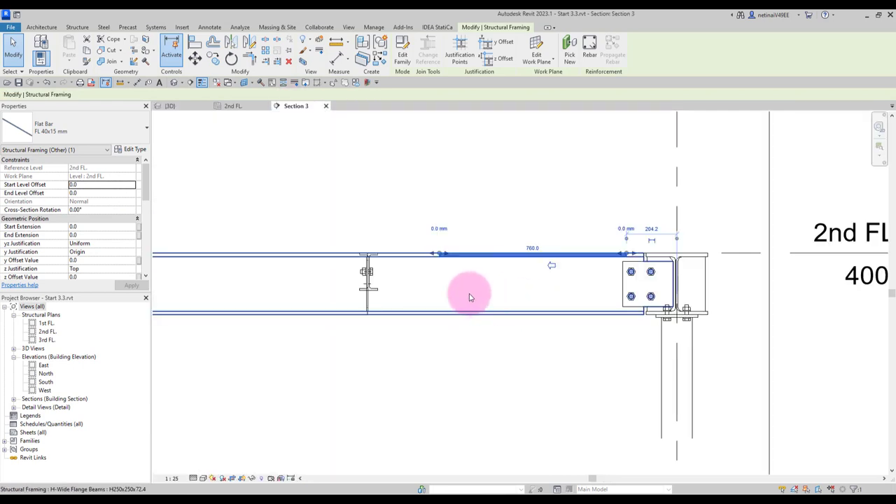
# Set the bar's start offset to 100 and swing its end up to stand the bar vertically
pyautogui.scroll(-1, 469, 298)
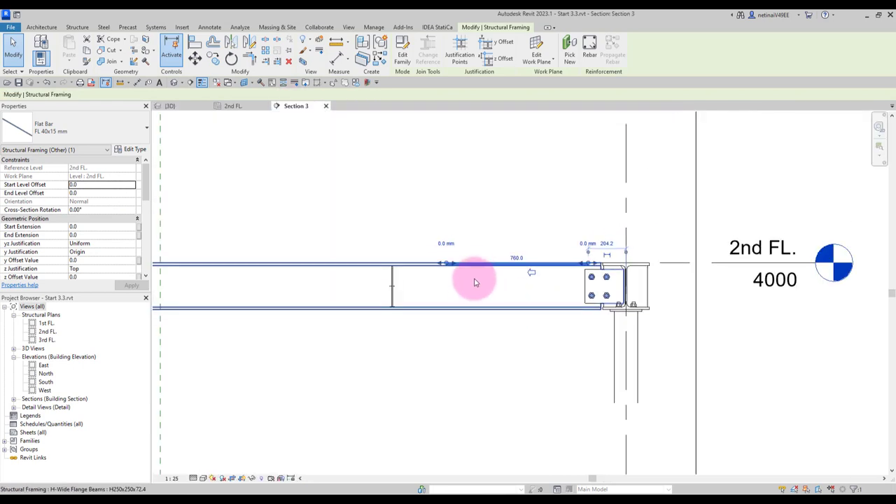
pyautogui.click(448, 243)
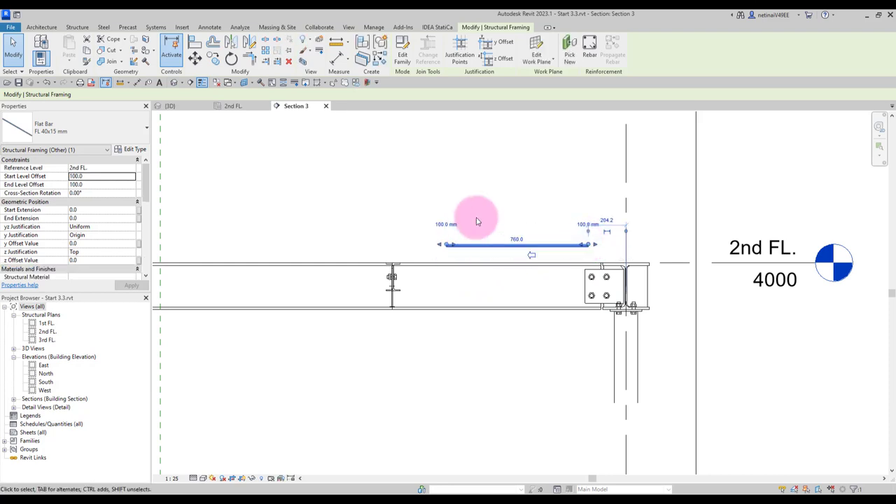
pyautogui.scroll(-1, 490, 216)
pyautogui.moveTo(491, 215); pyautogui.dragTo(508, 320, button='middle')
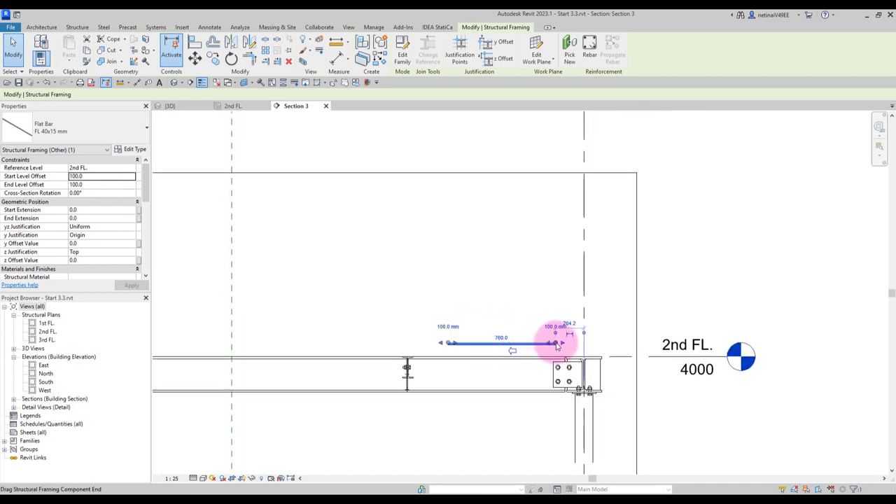
pyautogui.moveTo(557, 345); pyautogui.dragTo(448, 261)
pyautogui.click(530, 256)
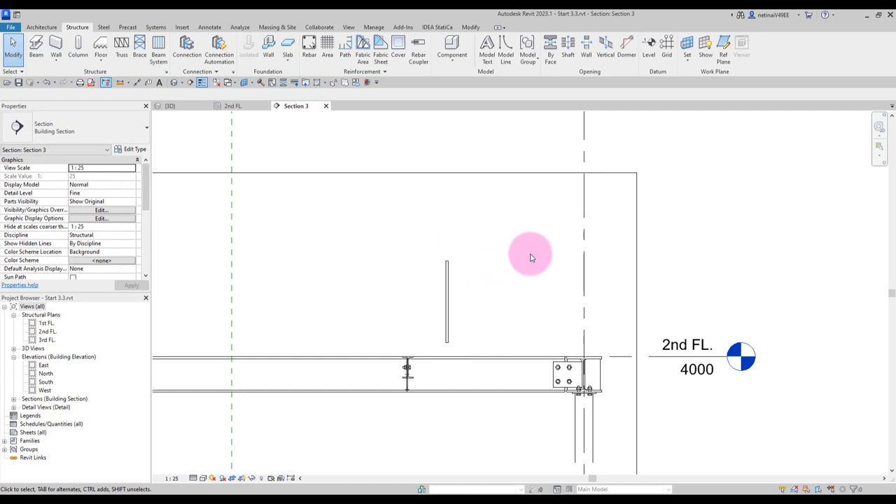
# Inspect the upright flat bar, now spanning offsets 100 to 680 above the H-beam
pyautogui.click(462, 272)
pyautogui.scroll(2, 457, 269)
pyautogui.click(480, 286)
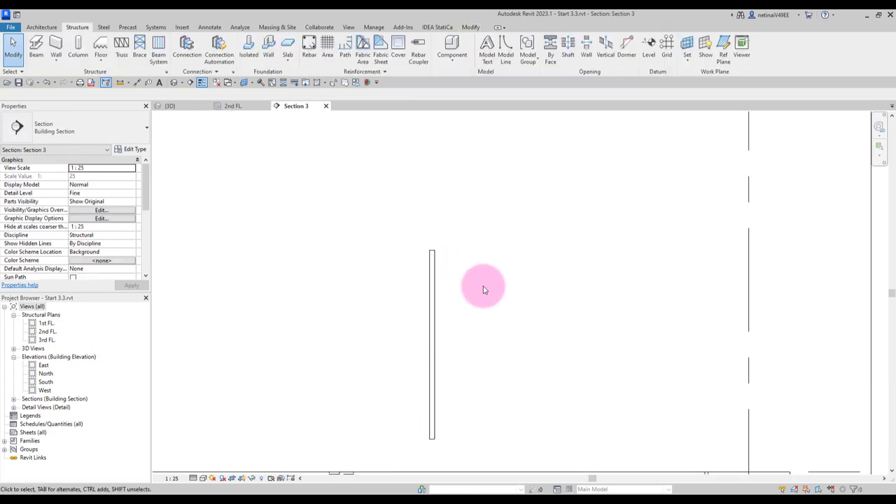
pyautogui.scroll(-1, 468, 310)
pyautogui.click(453, 314)
pyautogui.scroll(3, 446, 267)
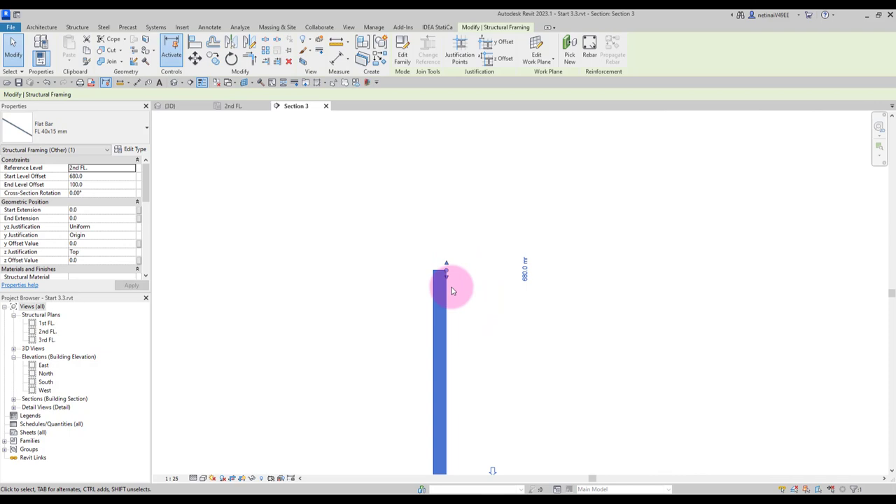
pyautogui.scroll(-3, 411, 269)
pyautogui.click(457, 350)
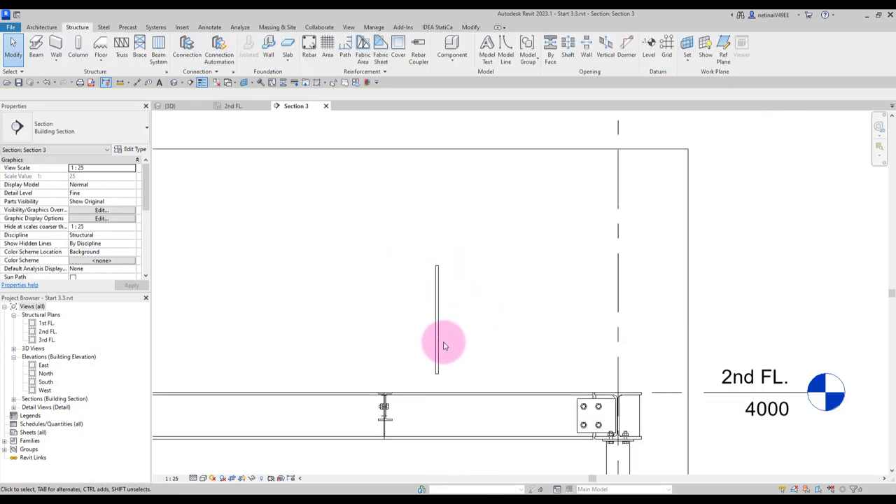
pyautogui.scroll(-2, 529, 336)
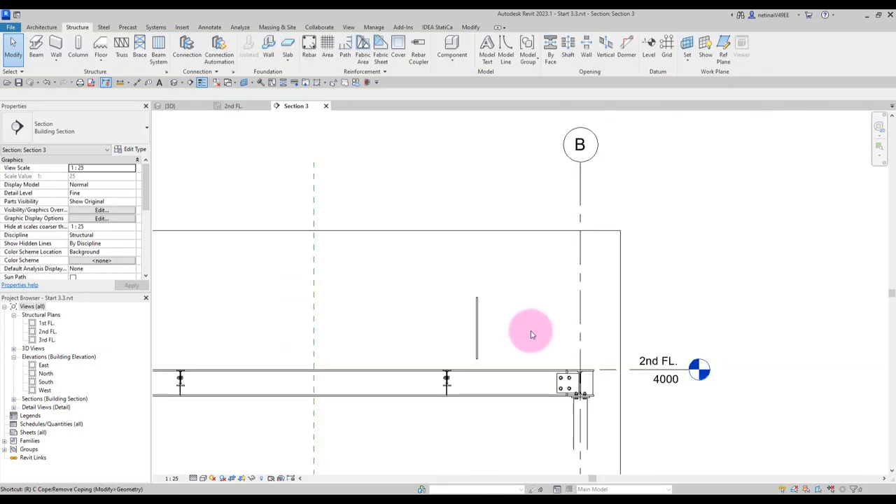
# Draw a horizontal reference plane (RP) above the bar and dimension it to the level line (DI)
pyautogui.press('r')
pyautogui.press('p')
pyautogui.click(415, 264)
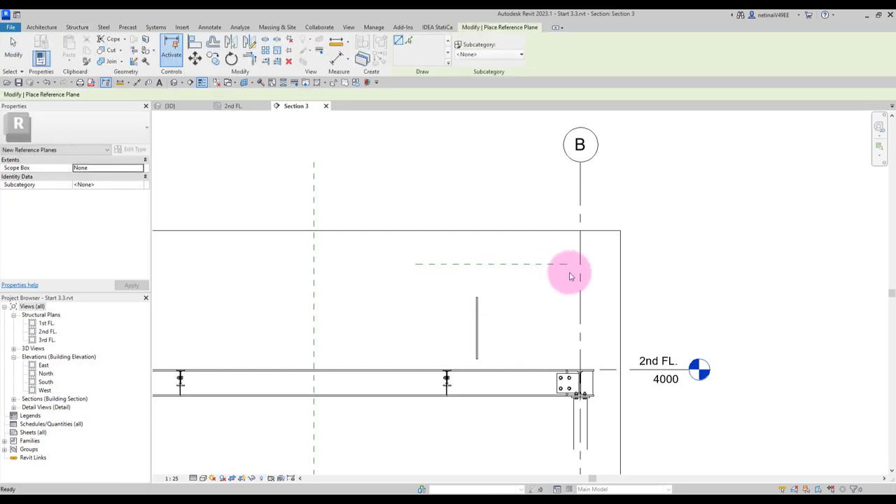
pyautogui.click(568, 264)
pyautogui.press('d')
pyautogui.press('i')
pyautogui.click(658, 369)
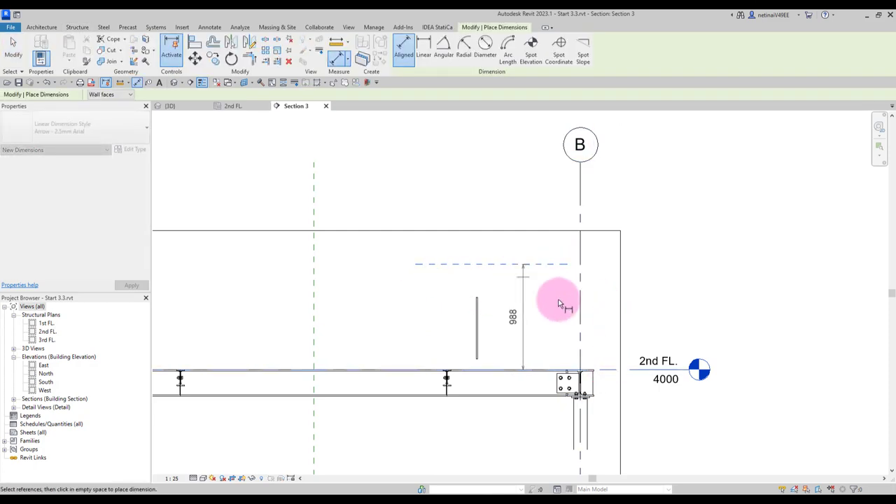
pyautogui.click(604, 315)
pyautogui.press('Escape')
pyautogui.press('Escape')
# Change the 988 dimension to 1200 so the plane sits 1200 above 2nd FL
pyautogui.scroll(1, 552, 315)
pyautogui.moveTo(553, 316); pyautogui.dragTo(463, 319, button='middle')
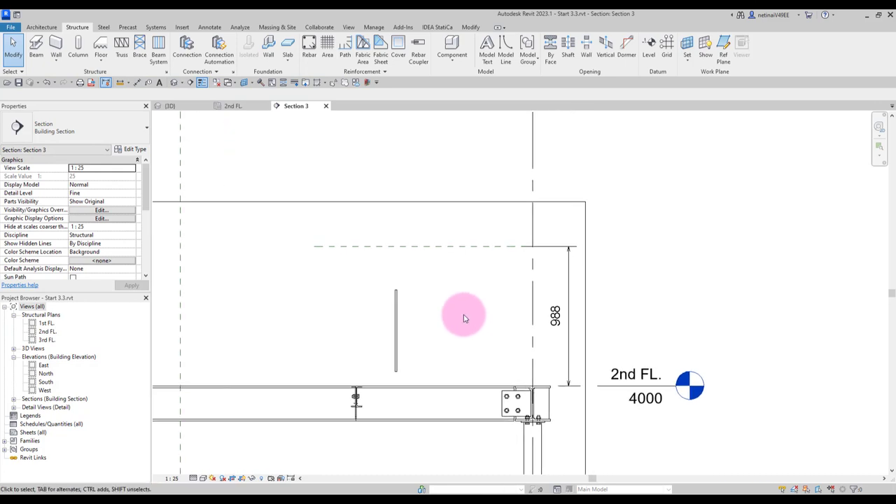
pyautogui.click(558, 319)
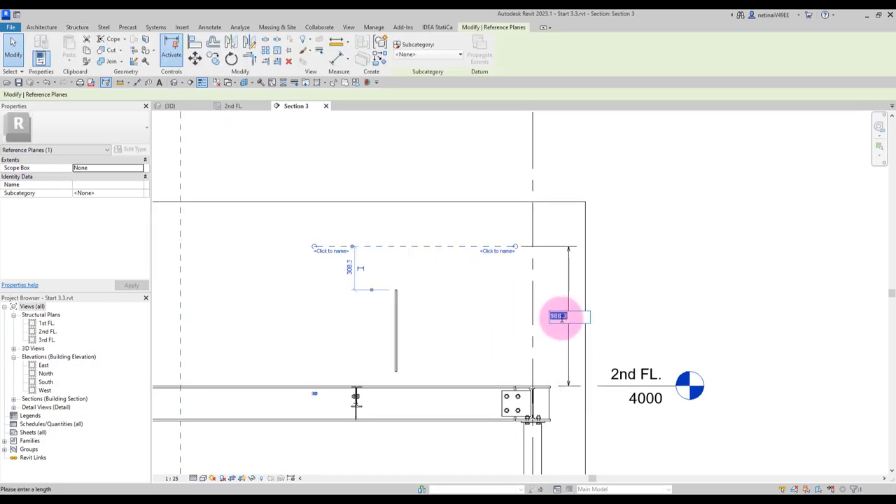
pyautogui.write('1200')
pyautogui.press('Return')
pyautogui.click(460, 330)
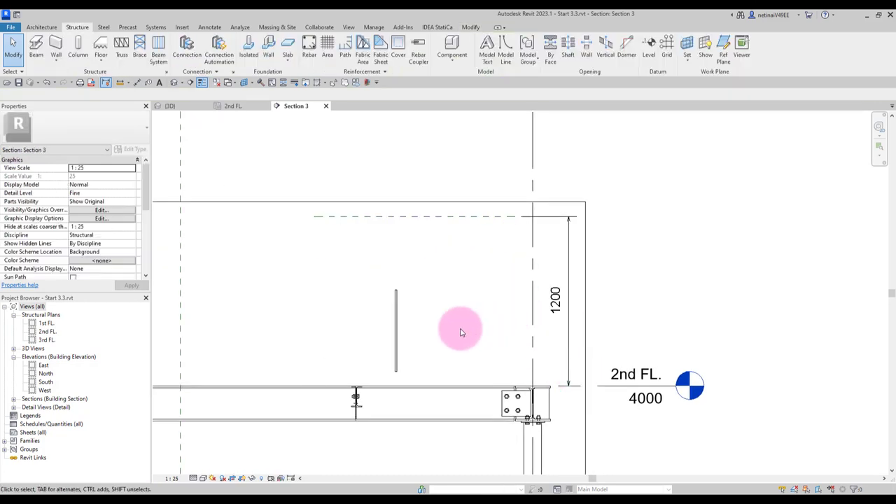
pyautogui.scroll(-1, 433, 333)
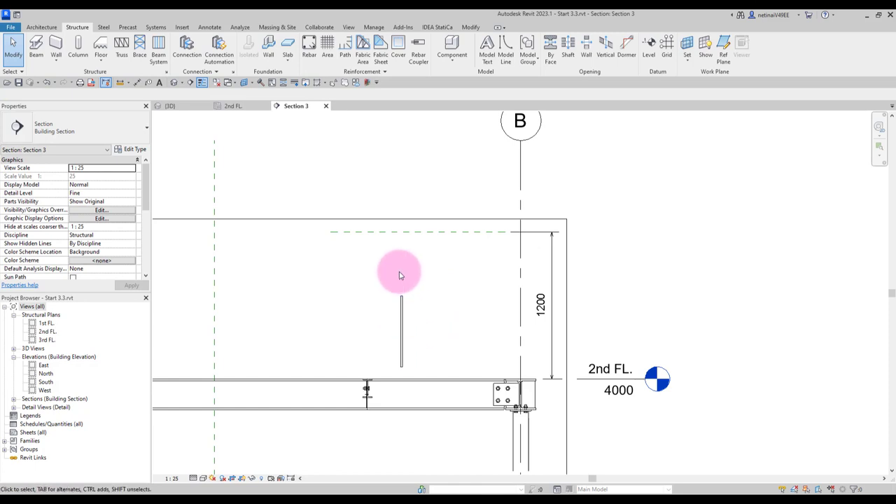
pyautogui.click(469, 28)
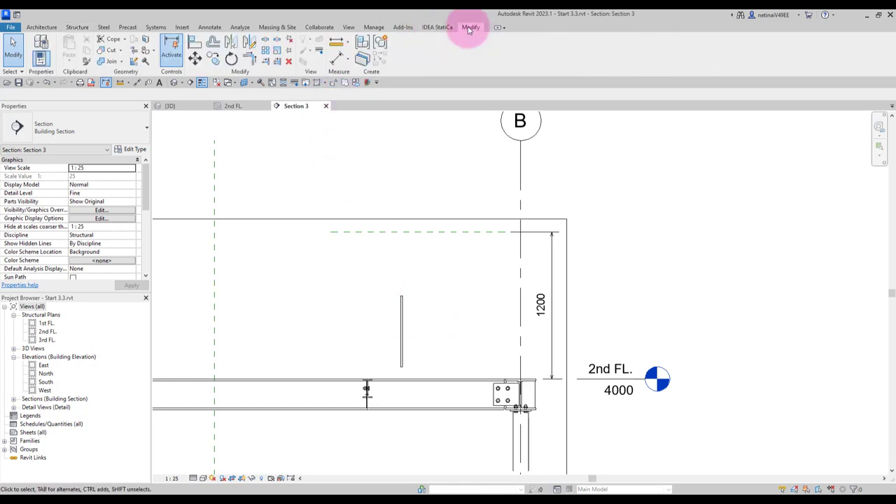
# Extend the flat bar up to the 1200 reference plane and down to the 2nd FL. line
pyautogui.click(266, 64)
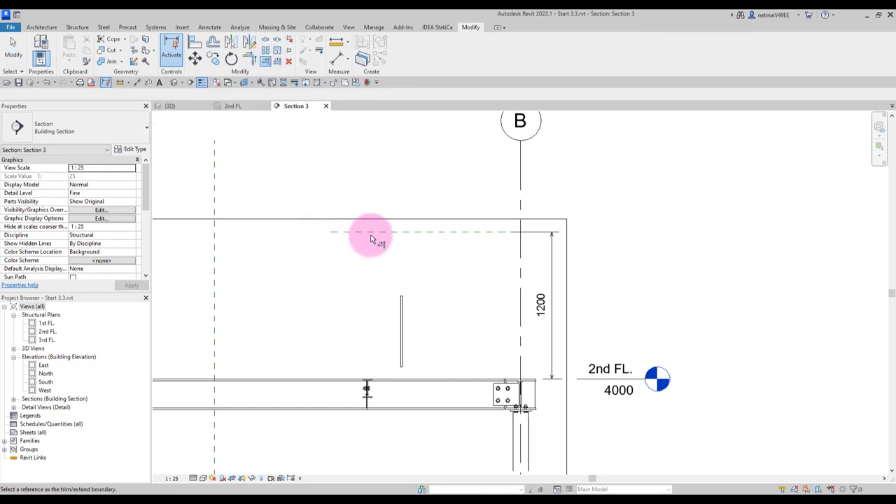
pyautogui.click(401, 308)
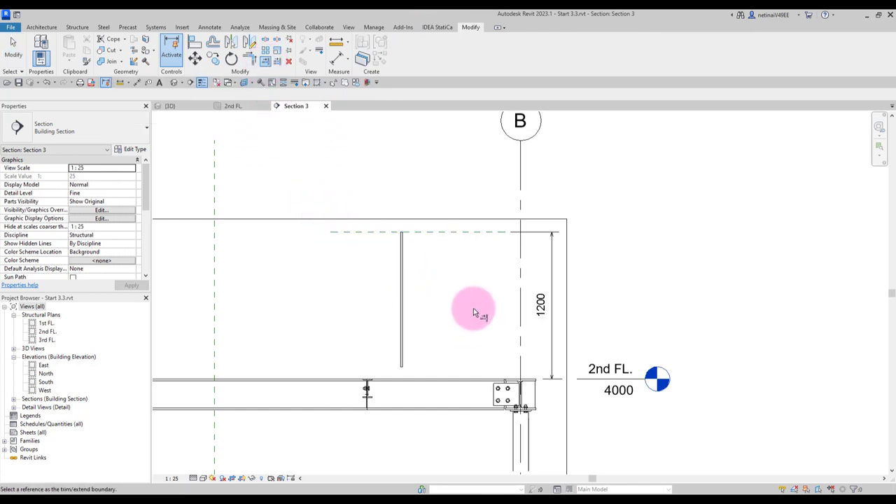
pyautogui.click(559, 380)
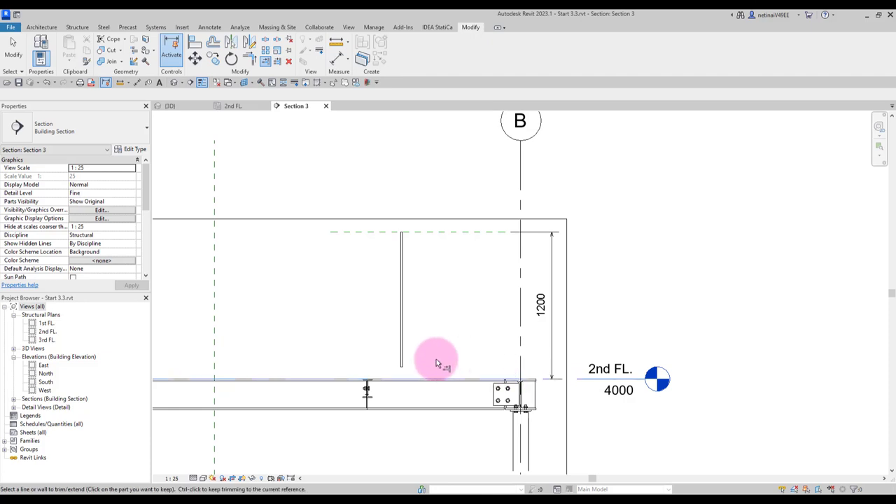
pyautogui.click(400, 361)
pyautogui.press('Escape')
pyautogui.press('Escape')
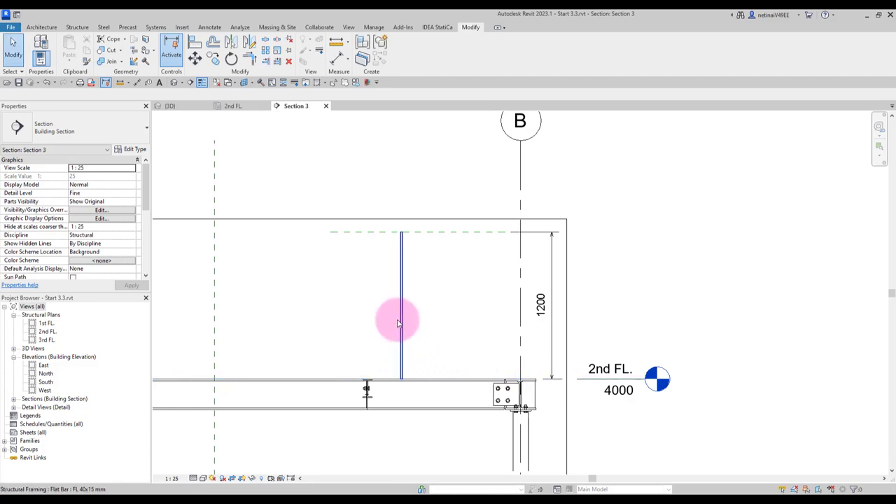
pyautogui.click(401, 318)
pyautogui.click(434, 287)
pyautogui.scroll(1, 410, 214)
pyautogui.scroll(-3, 400, 256)
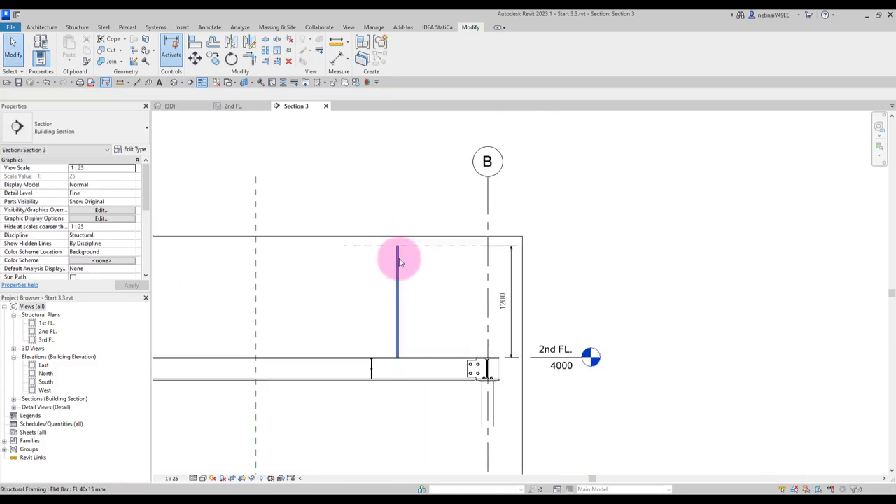
# On the 2nd FL. plan, move the flat bar post closer to the beam-column connection
pyautogui.click(233, 107)
pyautogui.scroll(2, 492, 272)
pyautogui.scroll(1, 455, 304)
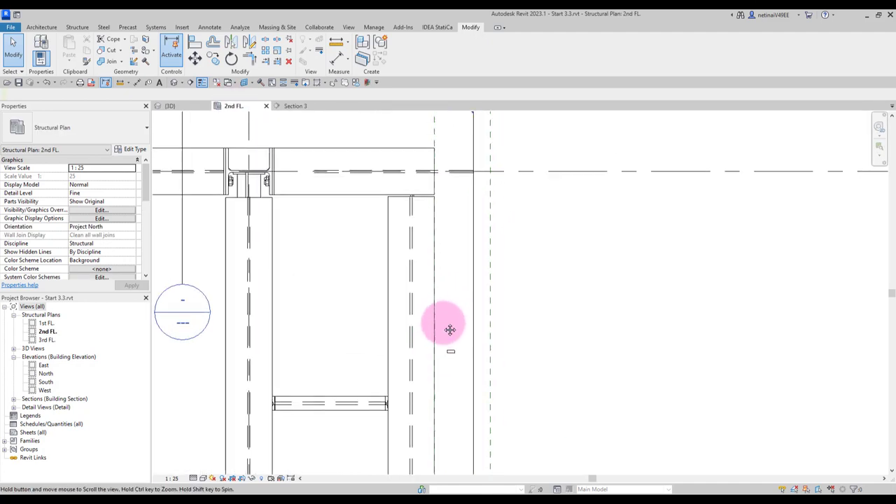
pyautogui.click(455, 359)
pyautogui.scroll(2, 448, 373)
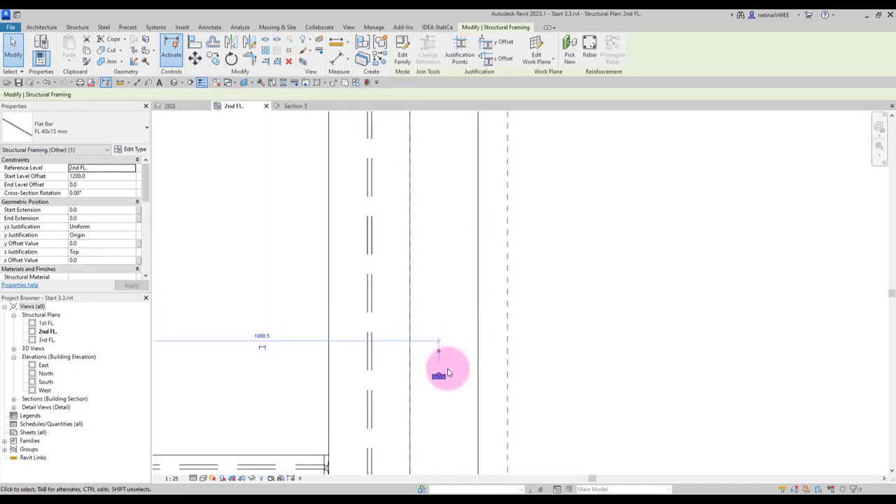
pyautogui.moveTo(445, 378); pyautogui.dragTo(452, 364)
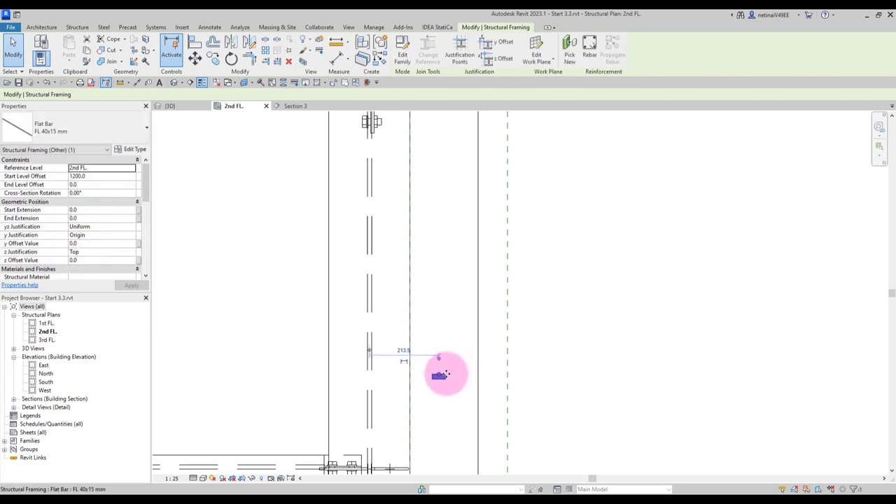
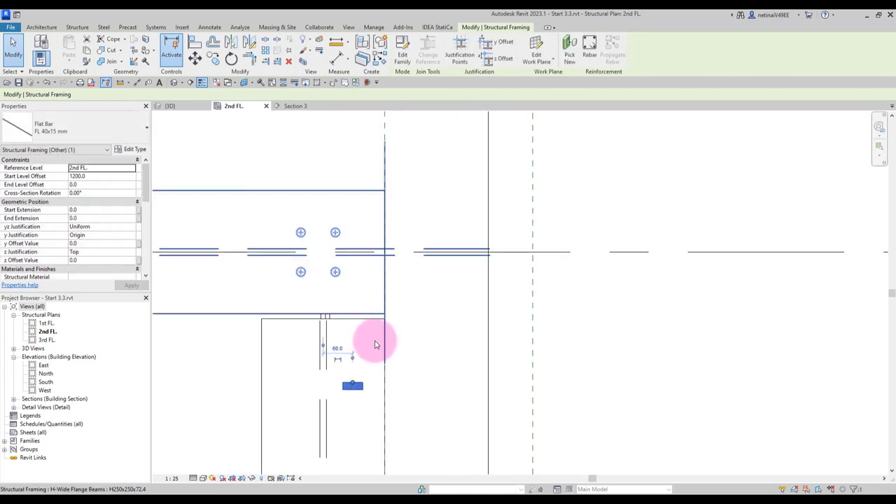
# Deselect the flat bar, zoom into the beam connection in the 2nd FL. plan, then go to {3D}
pyautogui.click(376, 355)
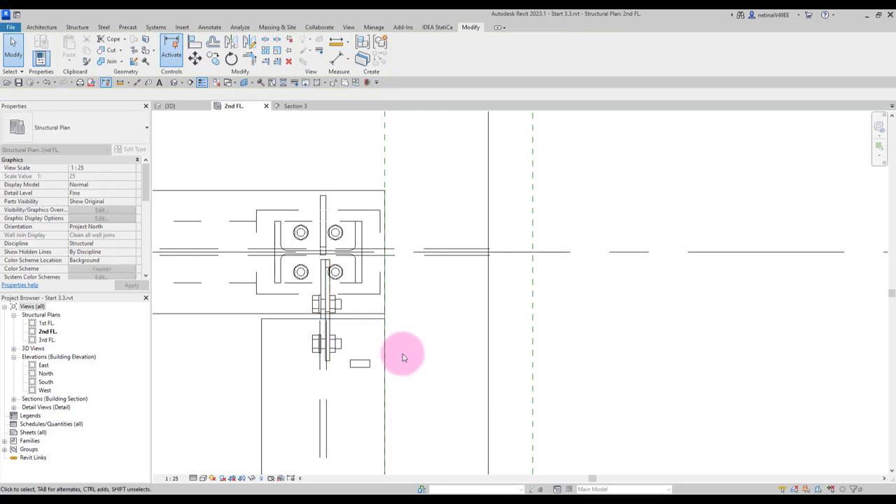
pyautogui.moveTo(402, 358); pyautogui.dragTo(429, 274, button='middle')
pyautogui.scroll(2, 427, 300)
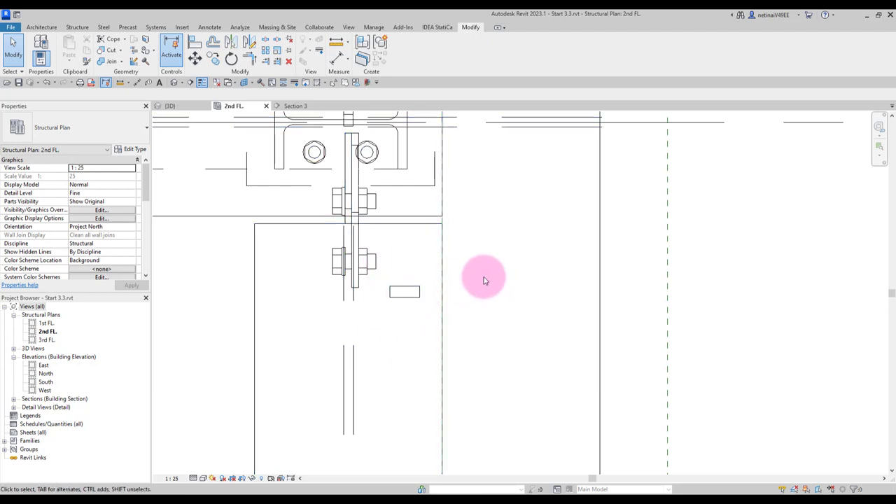
pyautogui.scroll(-1, 483, 279)
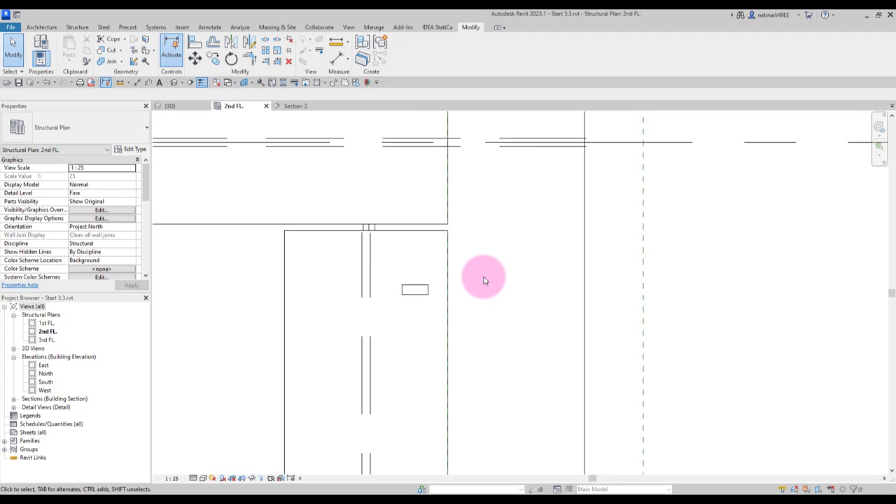
pyautogui.click(170, 105)
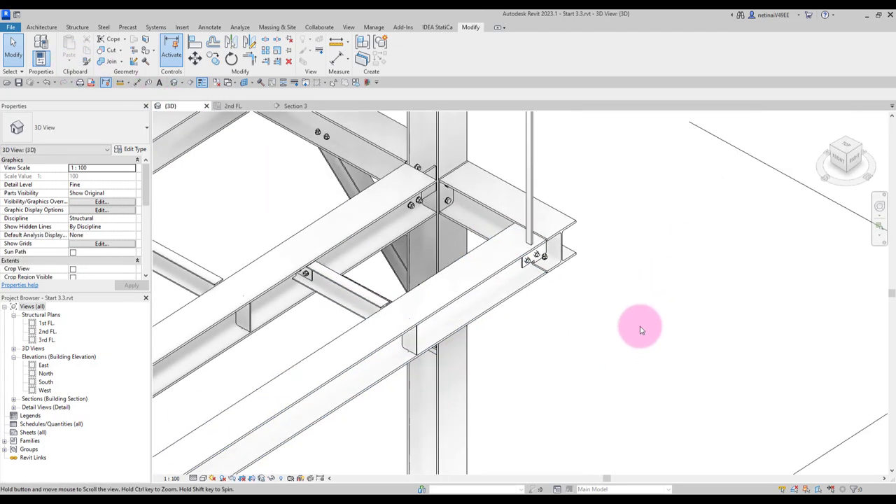
# Start a steel plate and set its work plane to the beam's top flange
pyautogui.scroll(1, 572, 223)
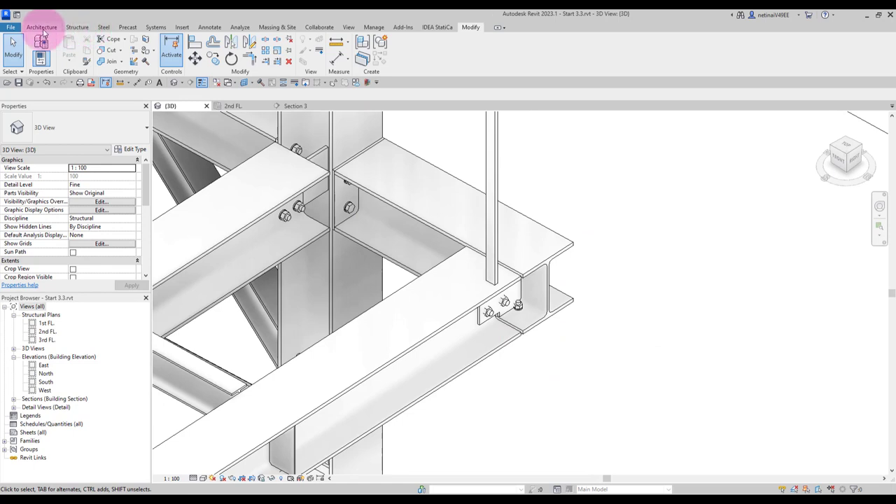
pyautogui.click(103, 27)
pyautogui.click(103, 55)
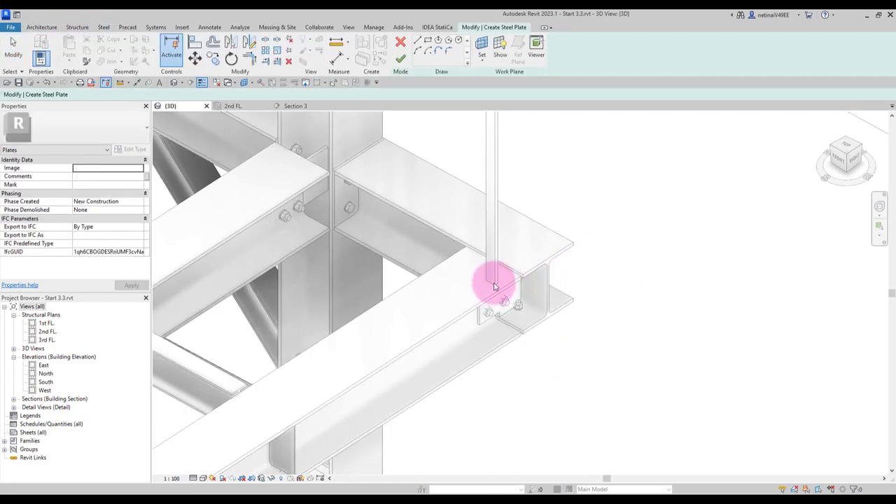
pyautogui.click(482, 57)
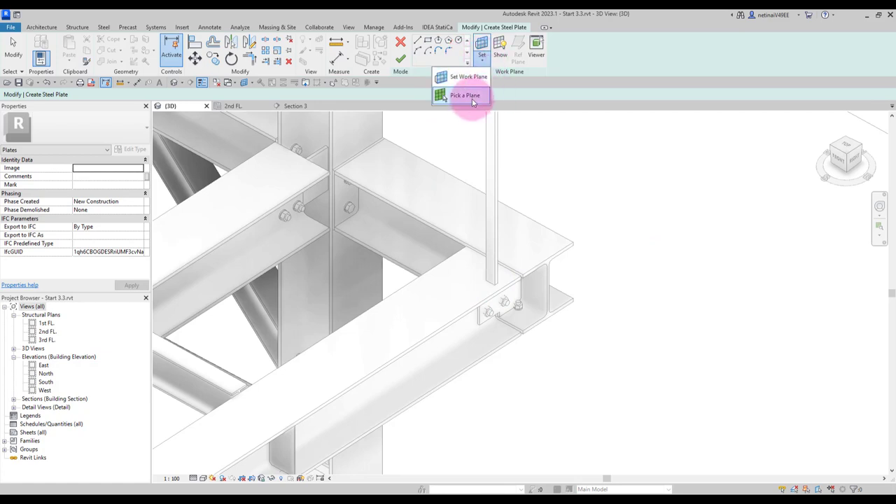
pyautogui.click(471, 96)
pyautogui.click(466, 265)
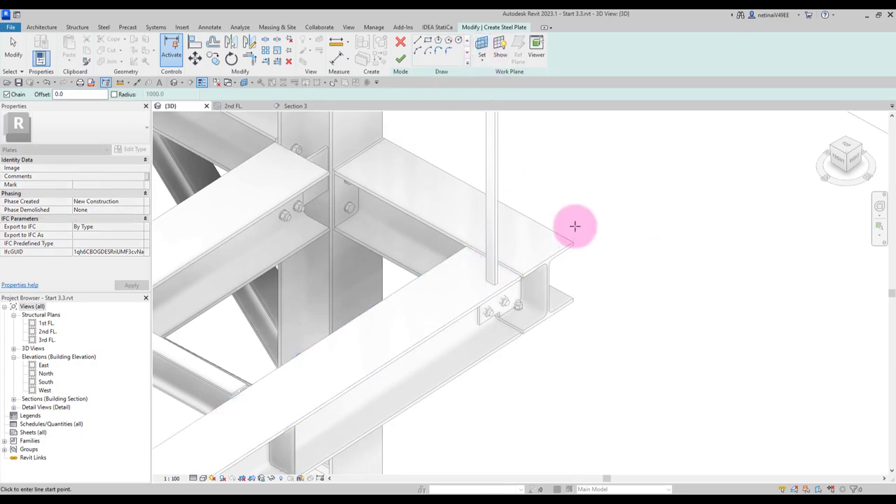
pyautogui.click(451, 98)
# Sketch a rectangle on the flange and resize it to 125 by 40
pyautogui.click(428, 40)
pyautogui.scroll(3, 459, 291)
pyautogui.click(434, 294)
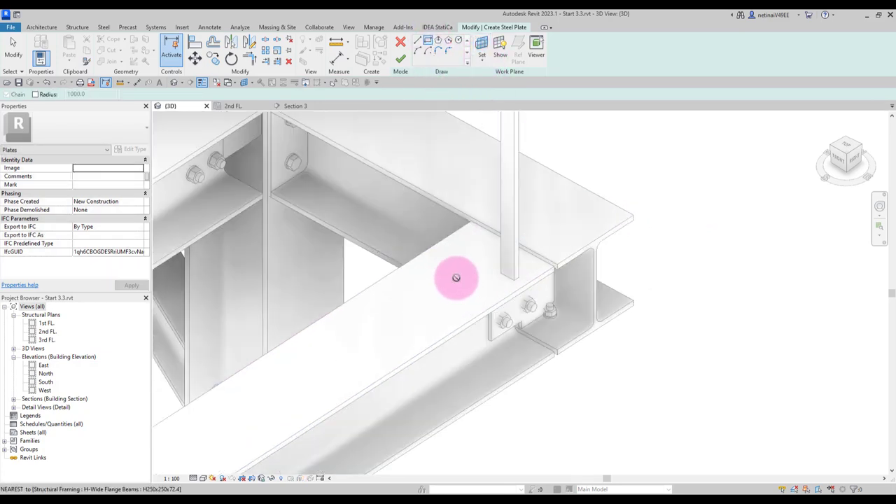
pyautogui.click(499, 285)
pyautogui.scroll(2, 486, 281)
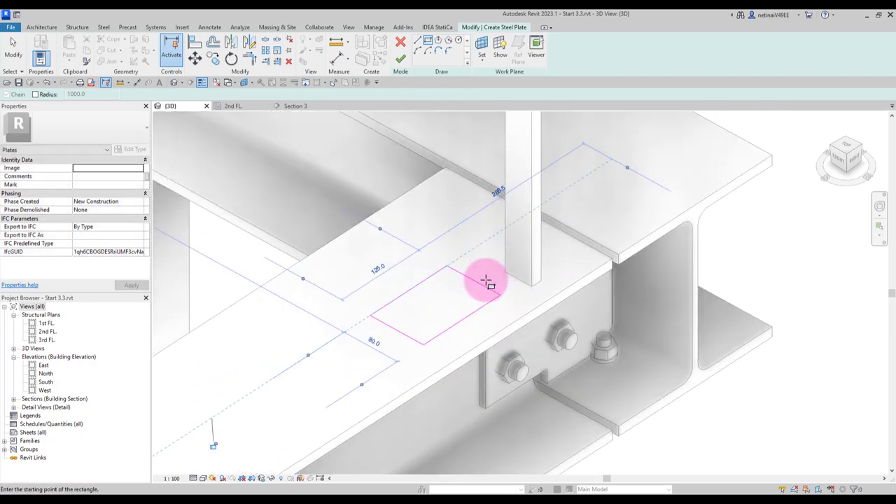
pyautogui.press('Escape')
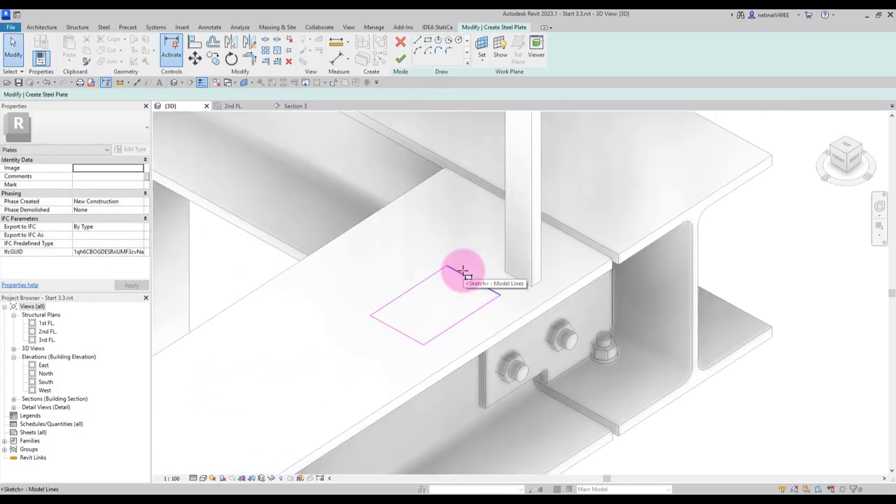
pyautogui.click(394, 328)
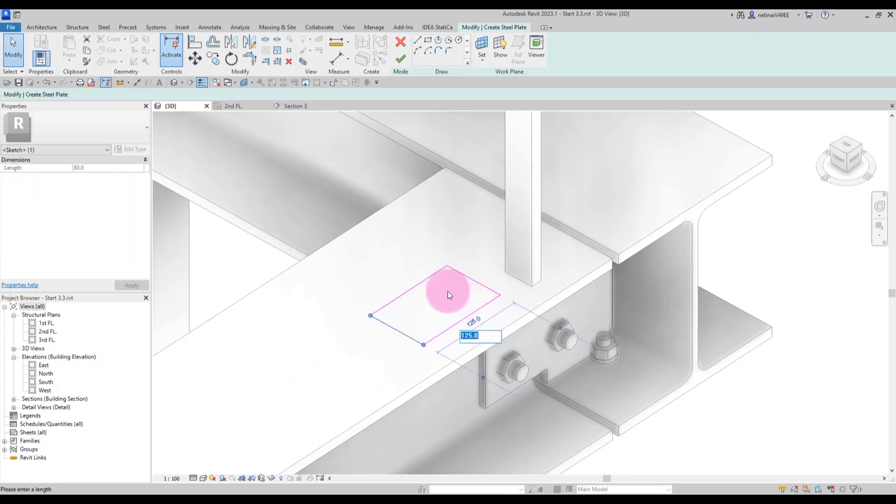
pyautogui.click(478, 317)
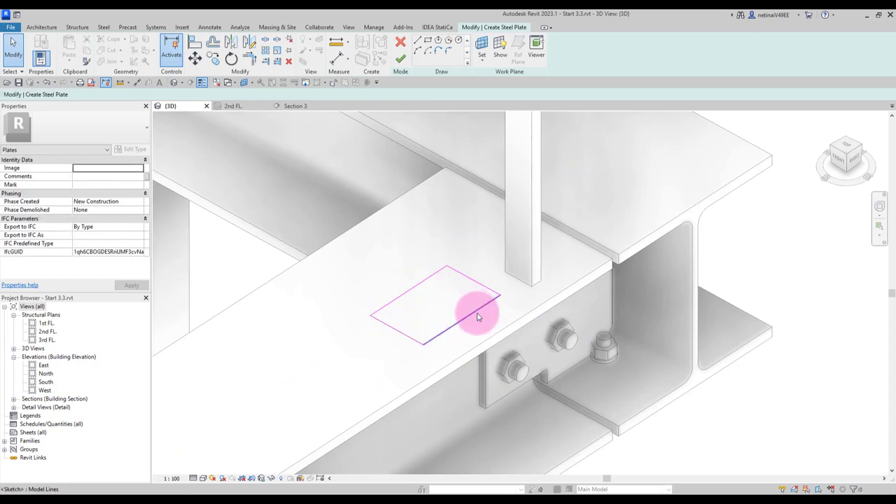
pyautogui.click(478, 317)
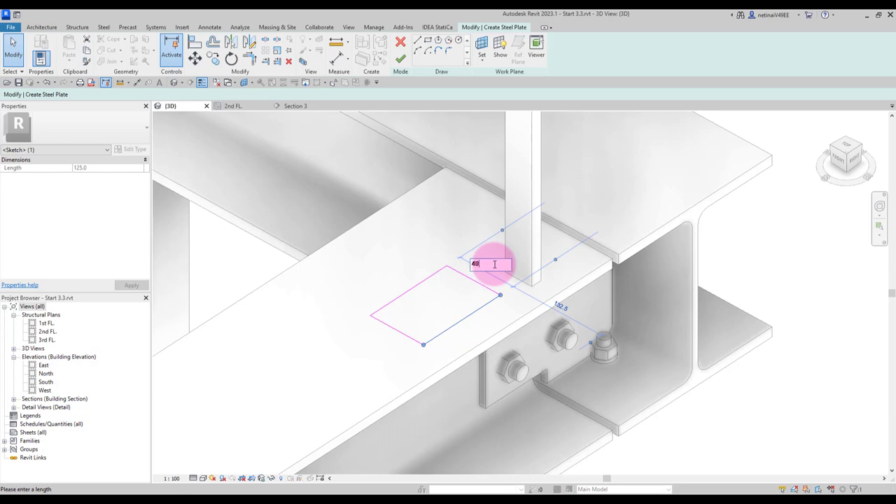
pyautogui.click(445, 253)
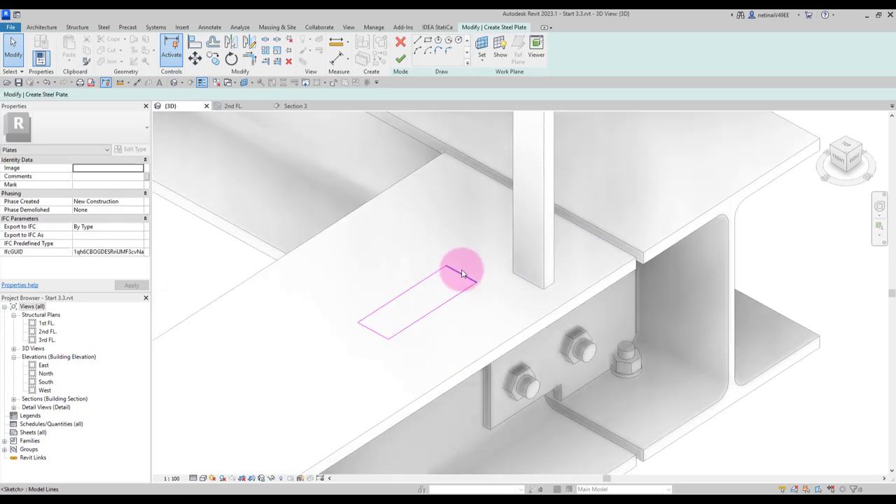
pyautogui.scroll(1, 448, 264)
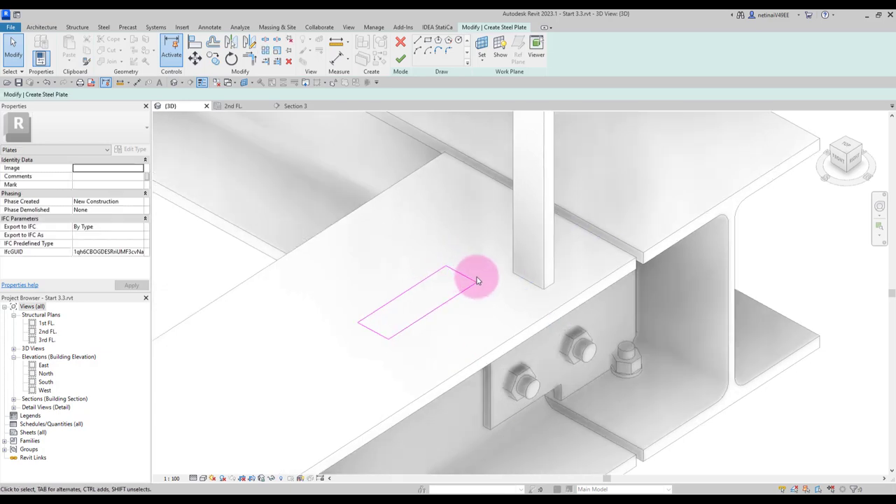
# In the 2nd FL. plan, draw vertical and horizontal centre lines through the plate sketch
pyautogui.click(236, 106)
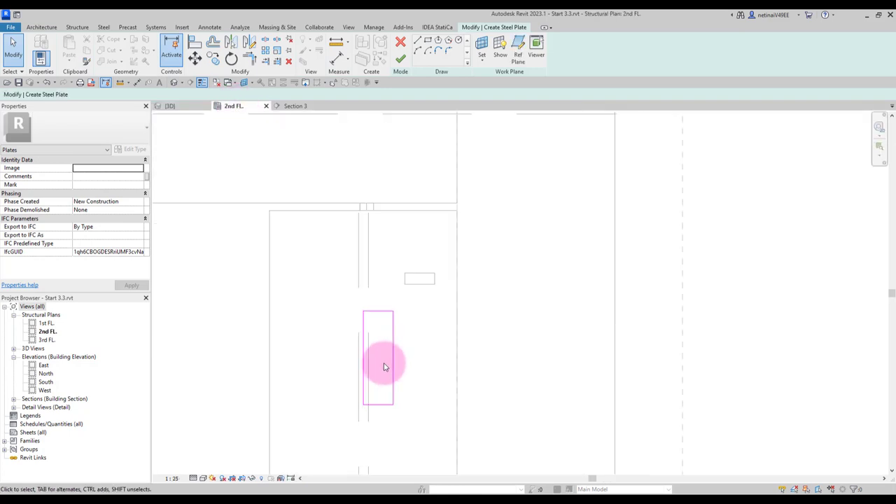
pyautogui.scroll(2, 380, 366)
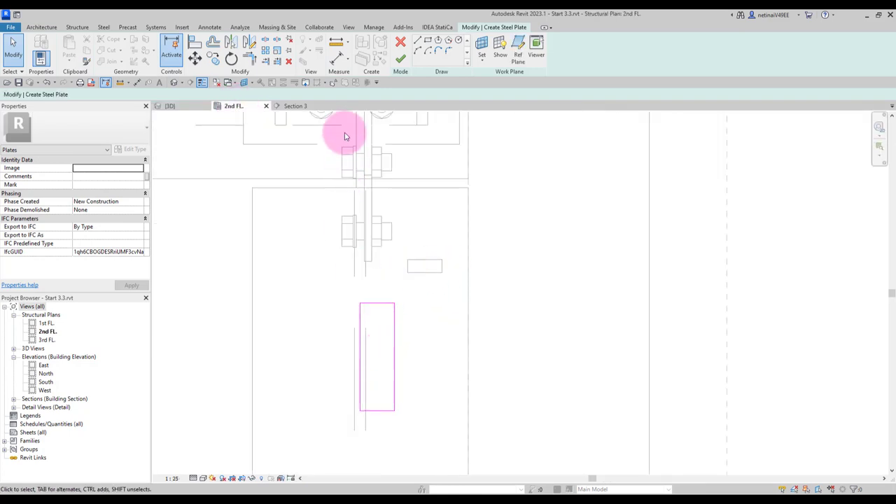
pyautogui.click(416, 51)
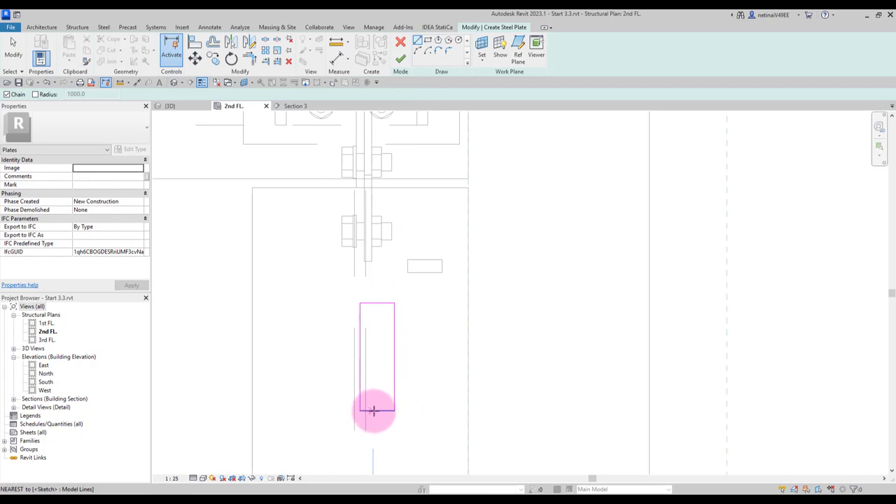
pyautogui.click(376, 411)
pyautogui.click(377, 303)
pyautogui.press('Escape')
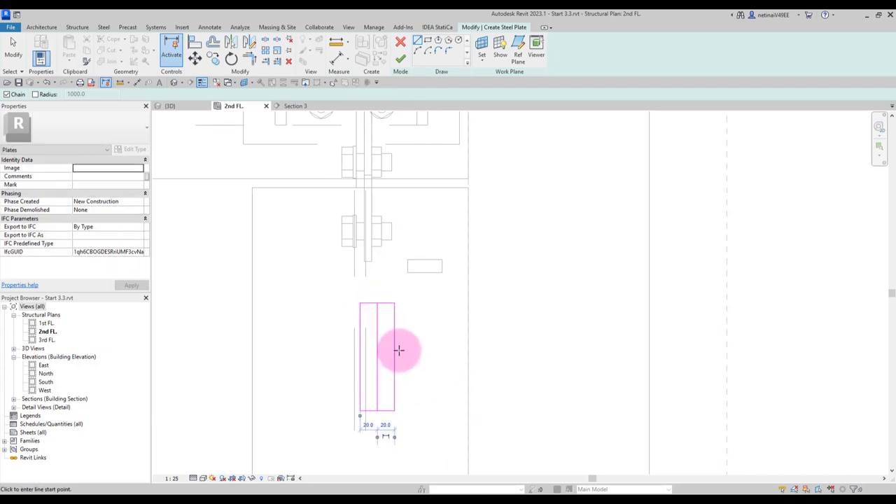
pyautogui.click(395, 357)
pyautogui.click(360, 356)
pyautogui.press('Escape')
pyautogui.press('Escape')
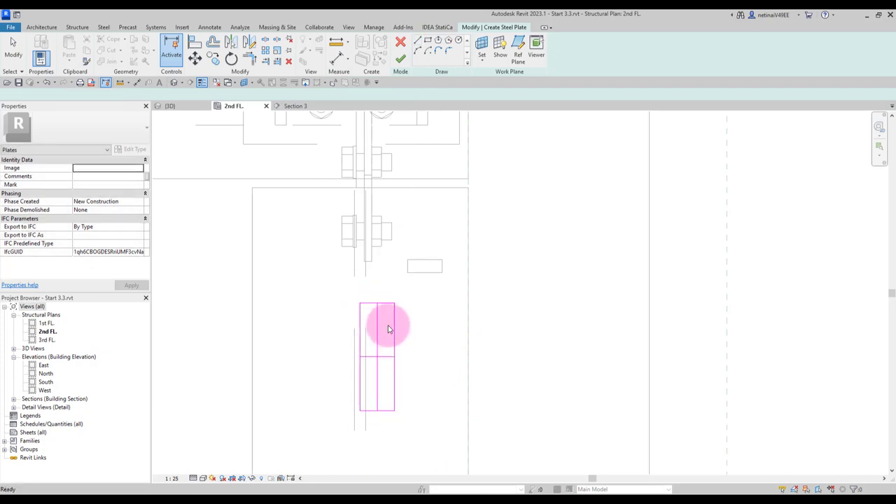
# Move the whole plate sketch from its midpoint to centre it on the flat-bar post
pyautogui.moveTo(330, 294); pyautogui.dragTo(416, 424)
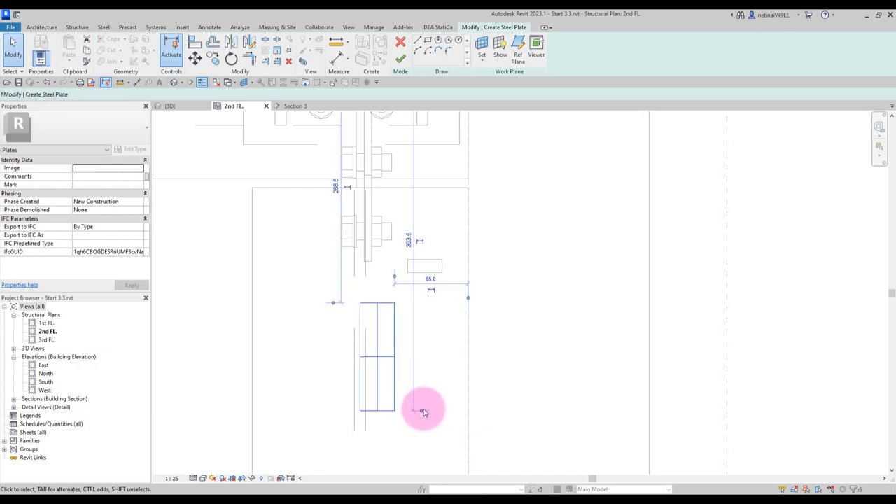
pyautogui.click(195, 56)
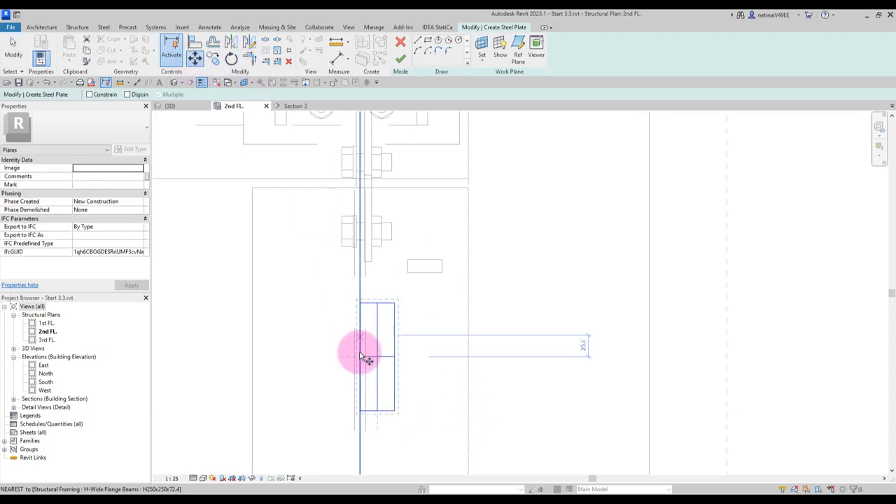
pyautogui.click(376, 360)
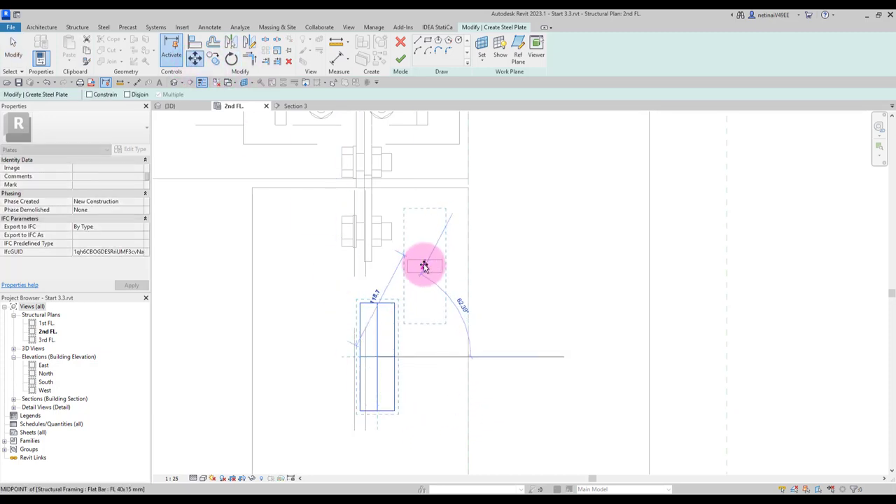
pyautogui.click(423, 266)
pyautogui.scroll(2, 403, 280)
pyautogui.scroll(2, 416, 266)
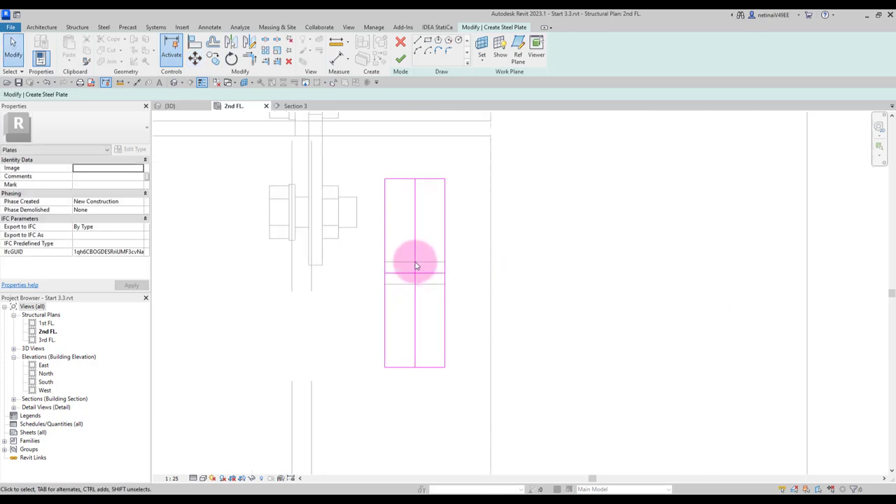
pyautogui.click(415, 262)
pyautogui.scroll(-2, 448, 286)
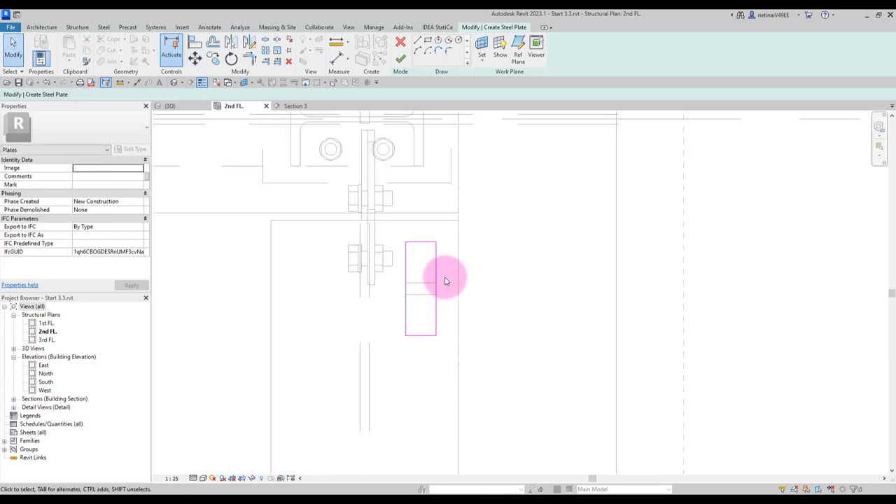
# Set the base plate thickness to 10 and return to the 3D view
pyautogui.click(81, 184)
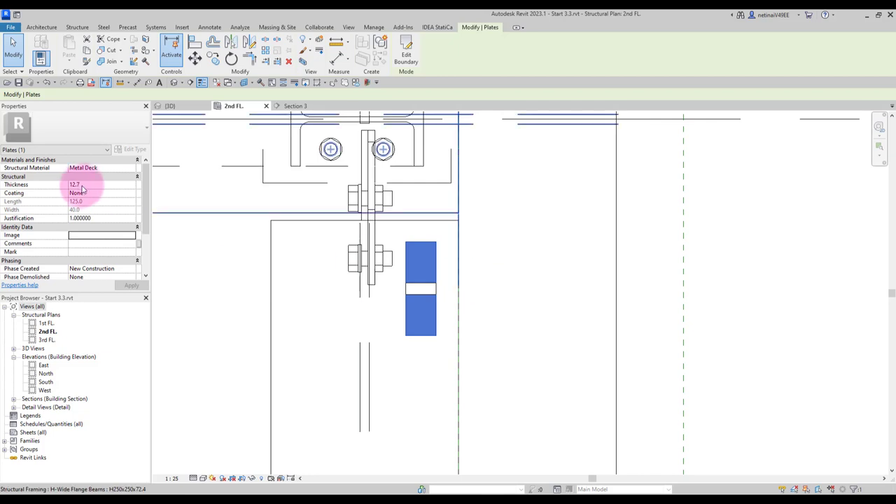
pyautogui.write('10')
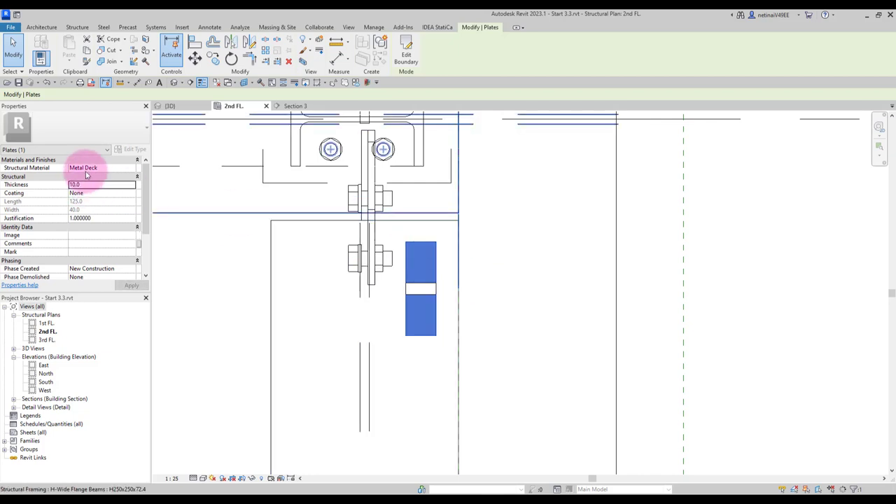
pyautogui.click(170, 106)
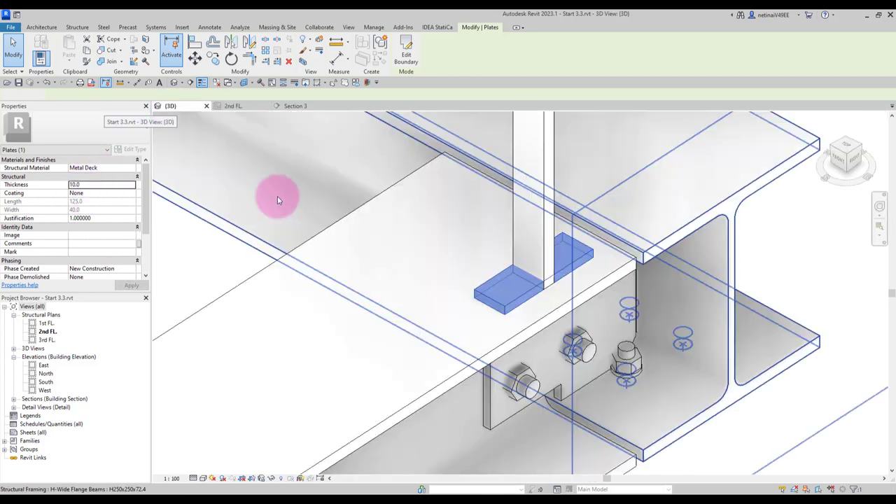
pyautogui.press('Escape')
pyautogui.scroll(3, 580, 300)
pyautogui.scroll(-2, 596, 310)
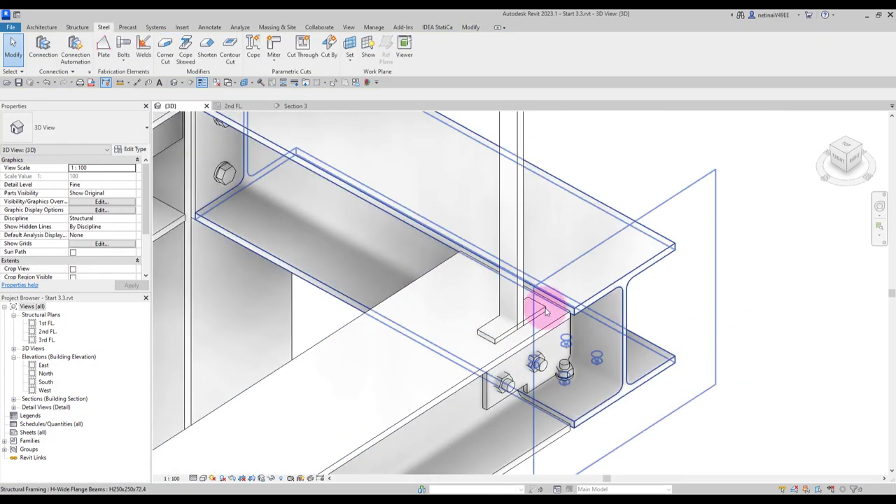
pyautogui.scroll(3, 510, 289)
# Trim the flat-bar post so it stops on top of the base plate
pyautogui.click(527, 318)
pyautogui.scroll(1, 524, 325)
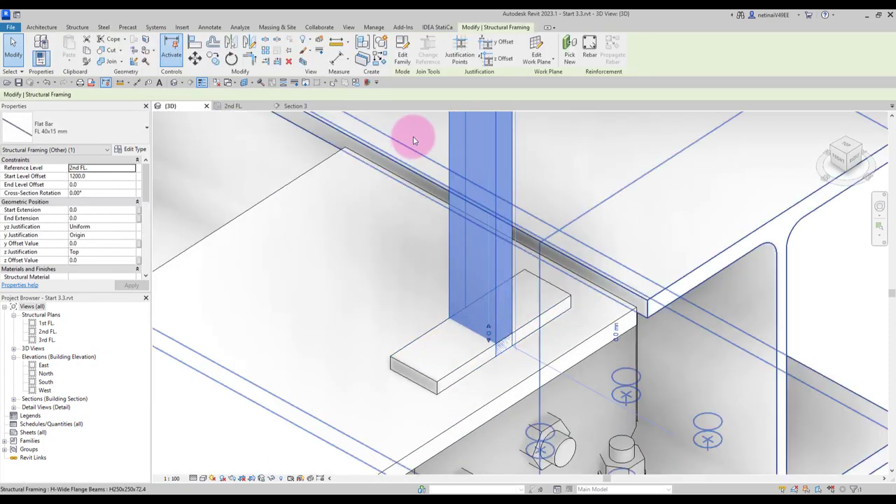
pyautogui.click(266, 62)
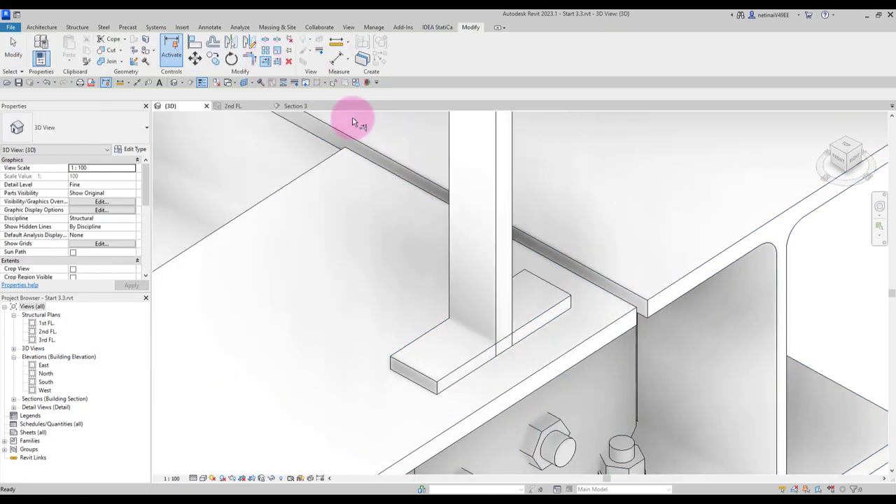
pyautogui.click(453, 343)
pyautogui.click(486, 310)
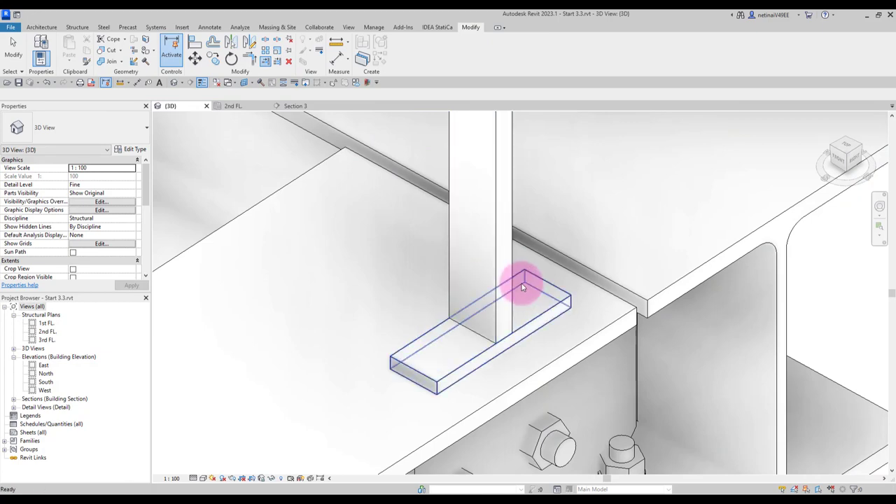
pyautogui.press('Escape')
pyautogui.scroll(-3, 458, 355)
pyautogui.scroll(-2, 620, 314)
pyautogui.scroll(-1, 620, 343)
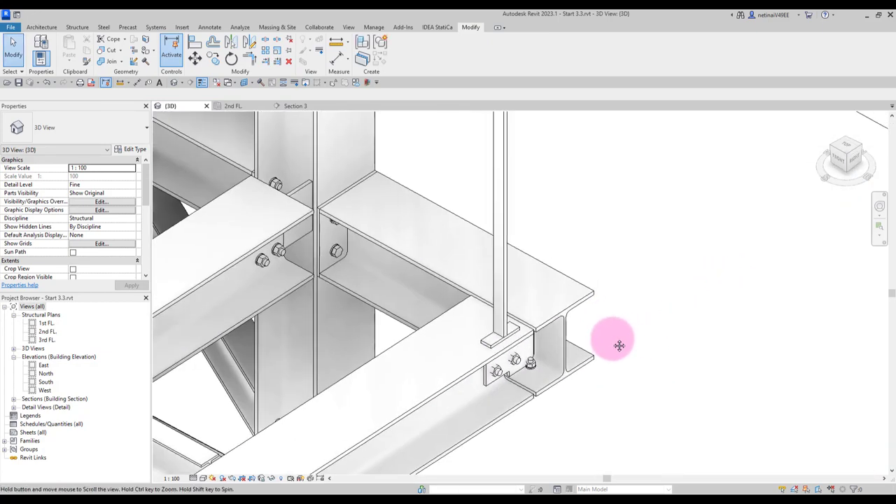
pyautogui.scroll(-1, 620, 343)
pyautogui.scroll(2, 480, 370)
pyautogui.scroll(2, 444, 340)
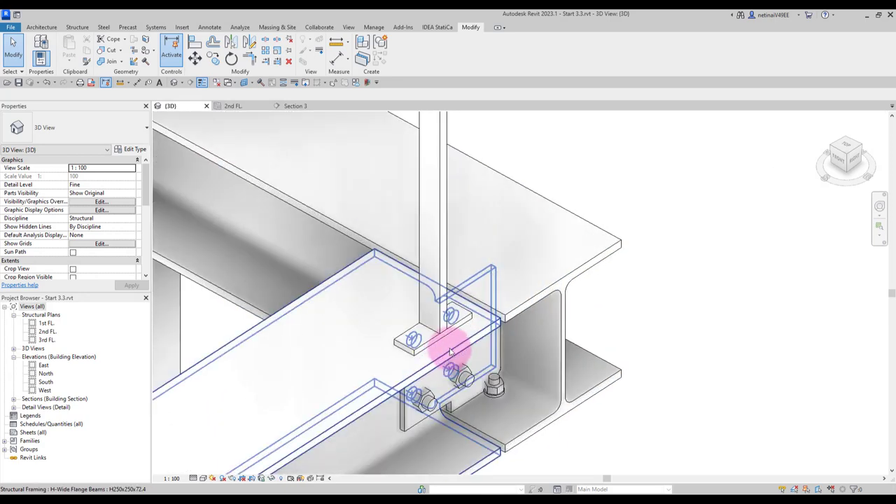
pyautogui.scroll(1, 444, 340)
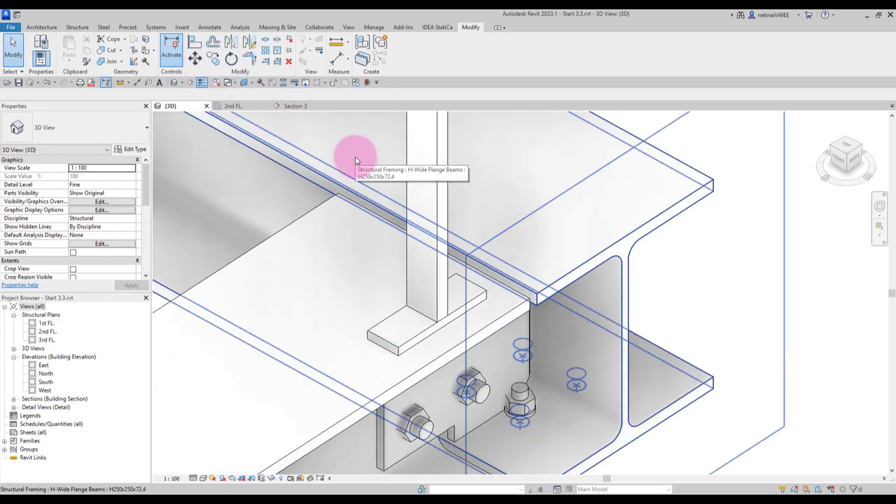
# Measure from the plate midpoint in the 2nd FL. plan, then return to 3D
pyautogui.click(241, 106)
pyautogui.scroll(2, 447, 294)
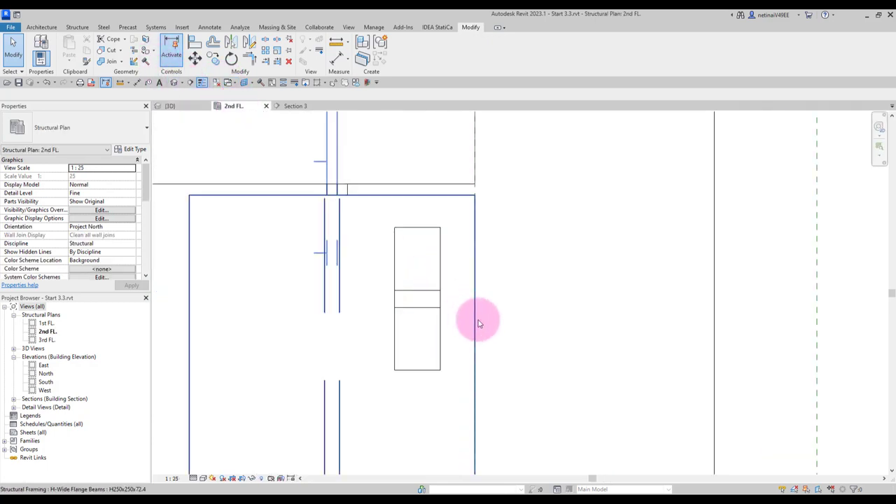
pyautogui.click(215, 83)
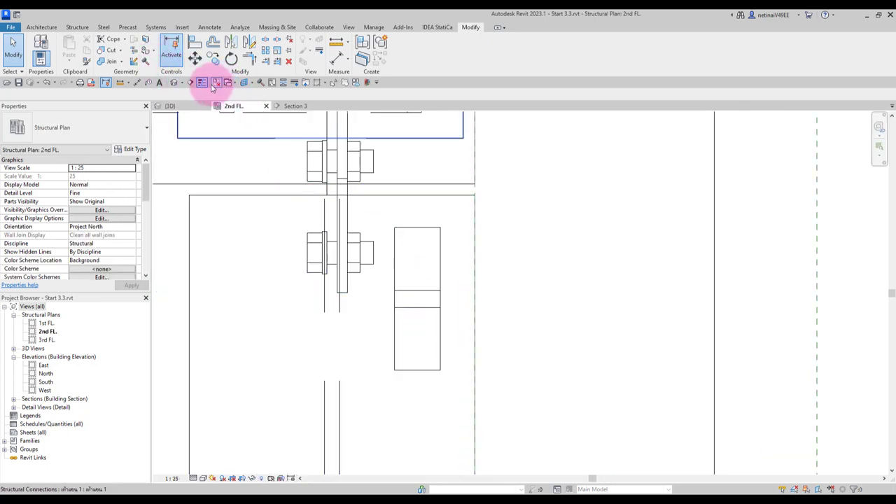
pyautogui.click(120, 83)
pyautogui.click(415, 369)
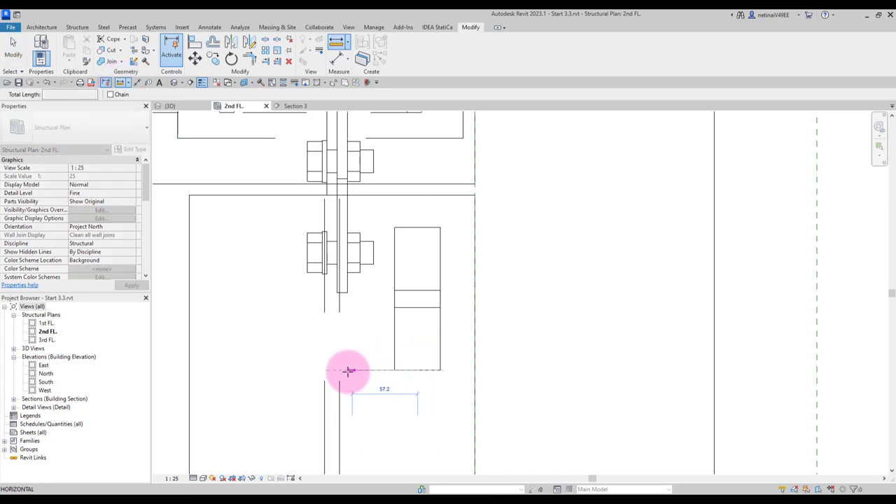
pyautogui.press('Escape')
pyautogui.press('Escape')
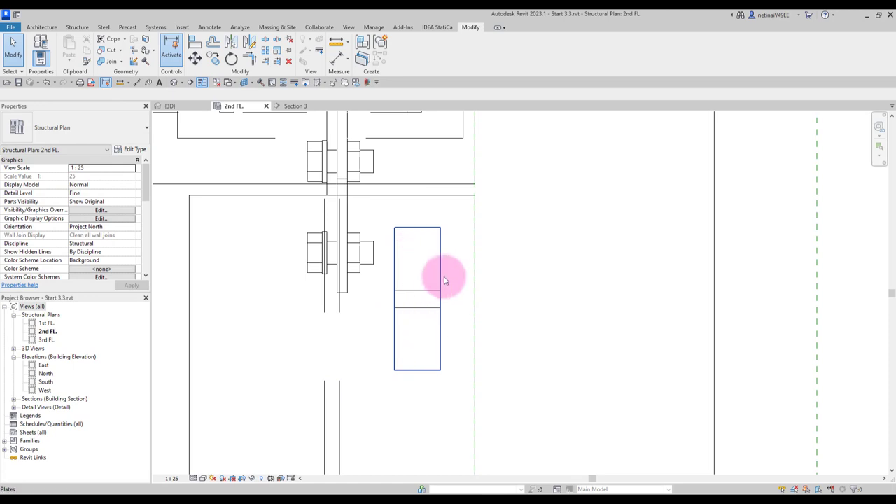
pyautogui.scroll(-3, 444, 276)
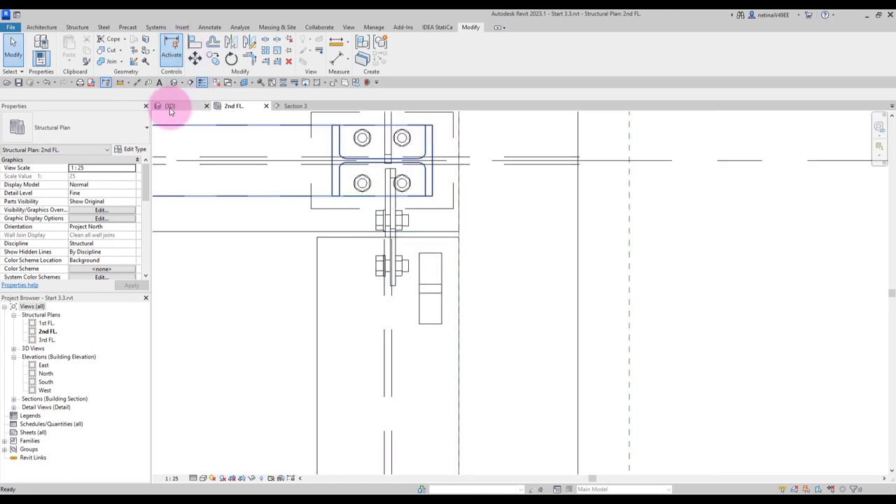
pyautogui.click(170, 106)
pyautogui.click(83, 28)
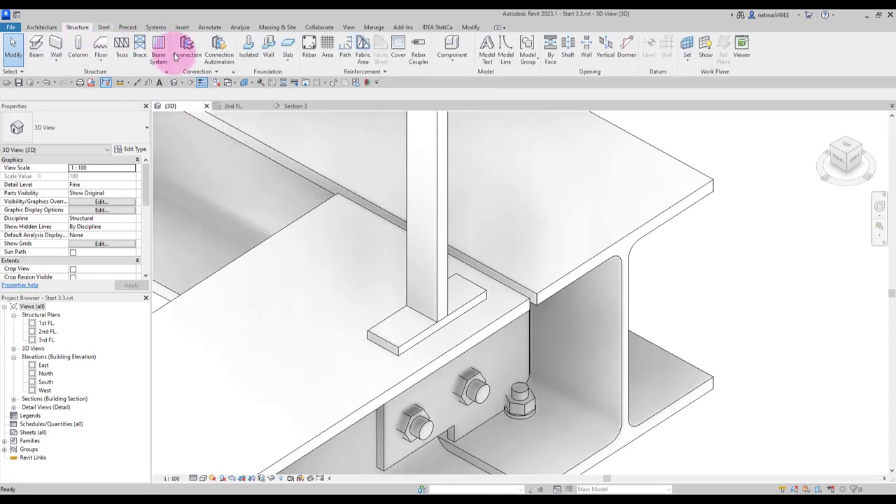
# Bolt the beam and base plate using a rectangular boundary sketched on the plate's top face
pyautogui.click(108, 28)
pyautogui.click(121, 63)
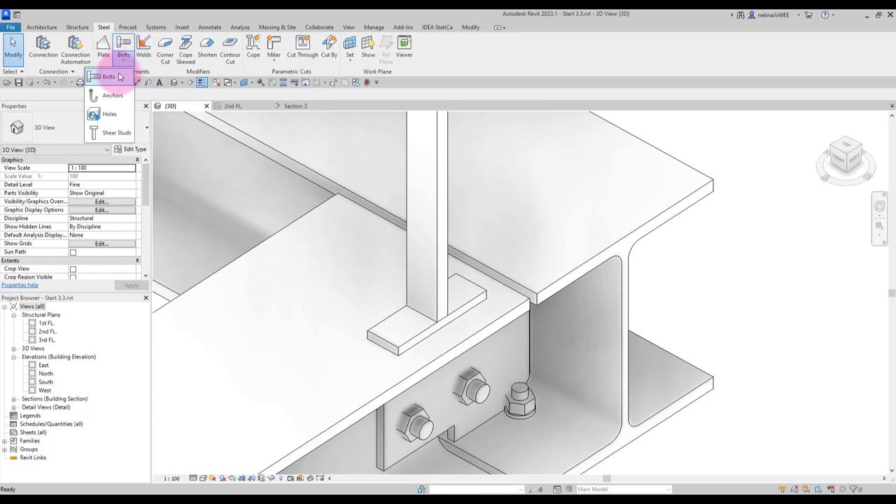
pyautogui.click(112, 85)
pyautogui.click(336, 260)
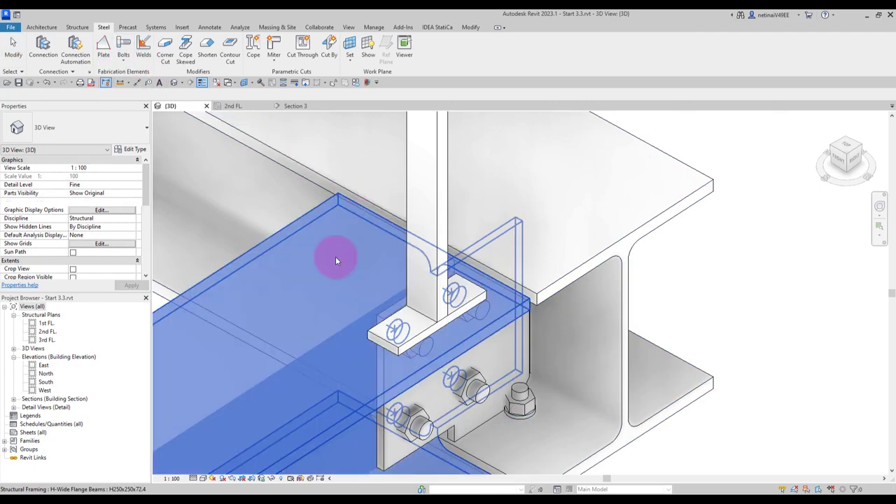
pyautogui.click(384, 324)
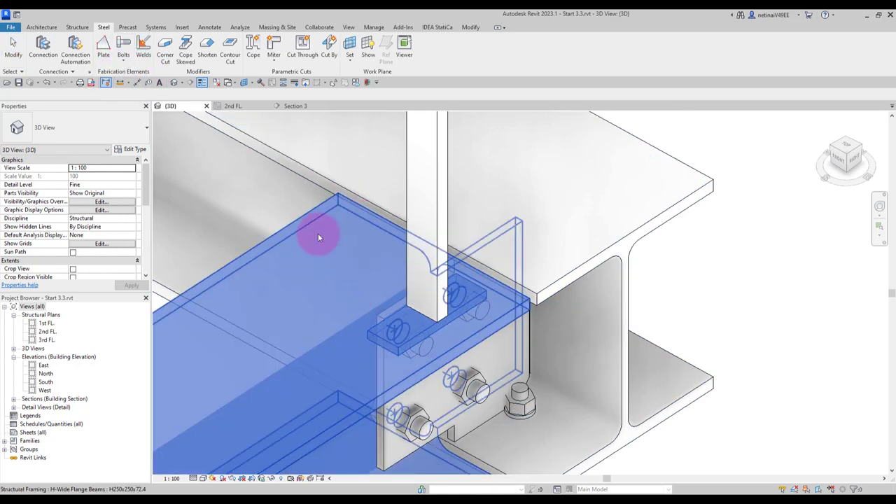
pyautogui.press('Return')
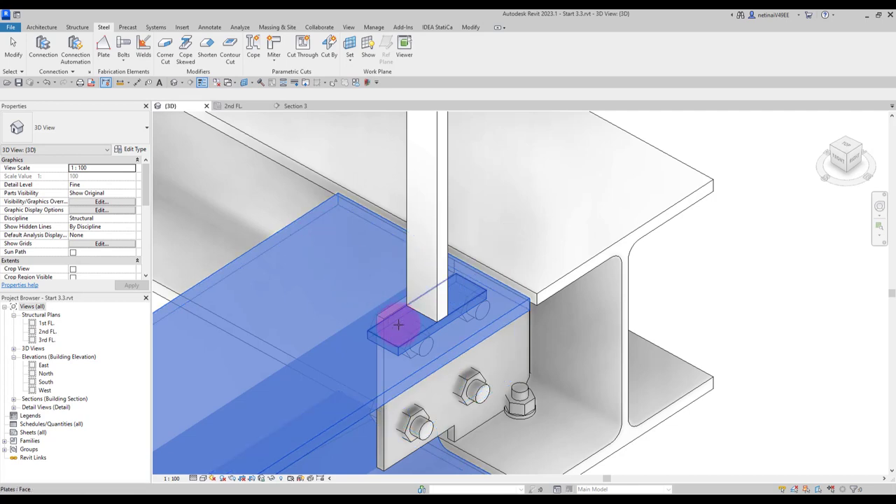
pyautogui.click(397, 324)
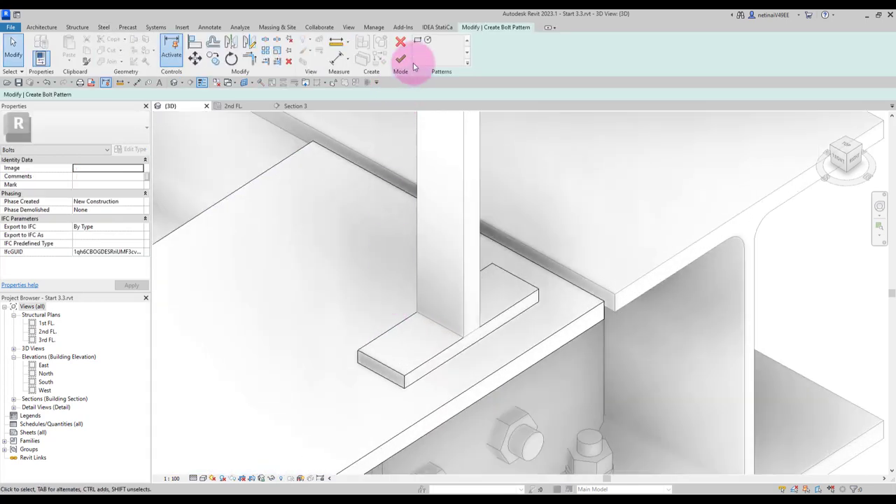
pyautogui.click(422, 40)
pyautogui.click(362, 354)
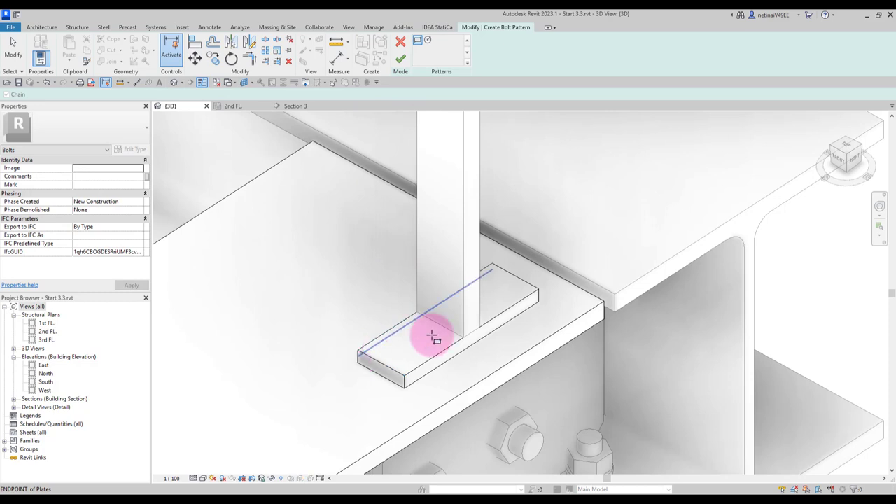
pyautogui.click(533, 294)
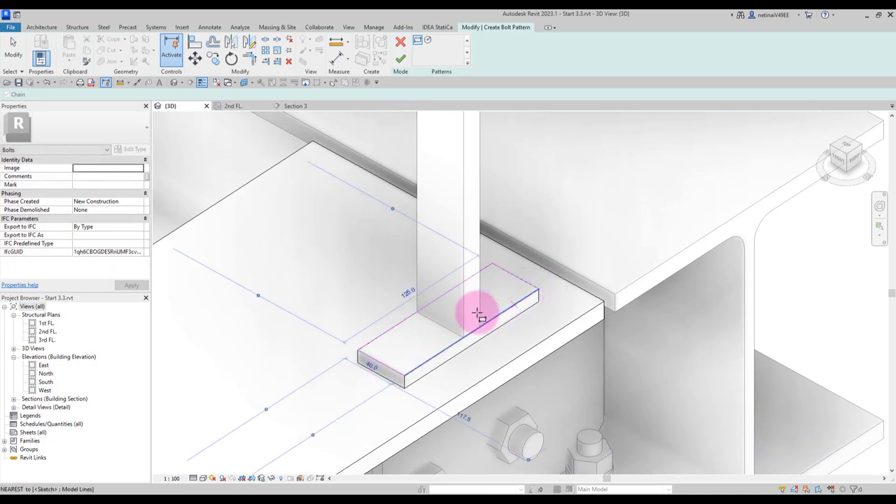
pyautogui.click(399, 60)
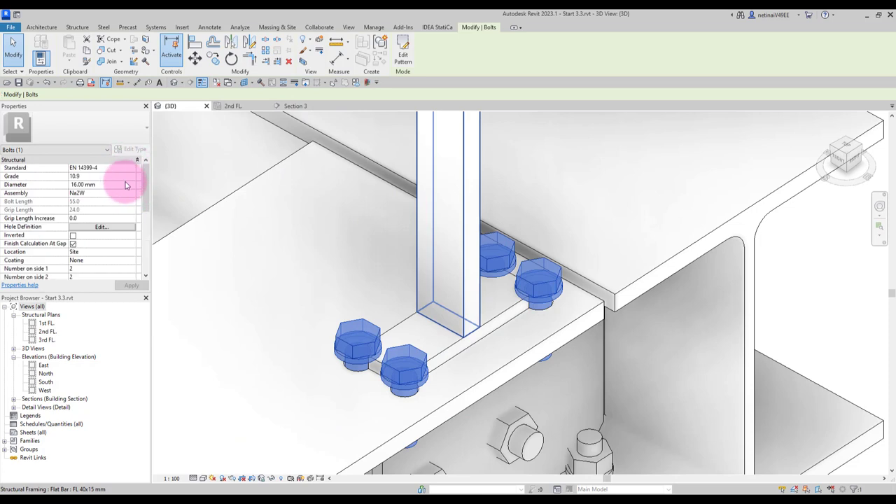
# Set the bolts to 12 mm diameter with 60 mm spacing along side 1
pyautogui.click(126, 185)
pyautogui.click(131, 184)
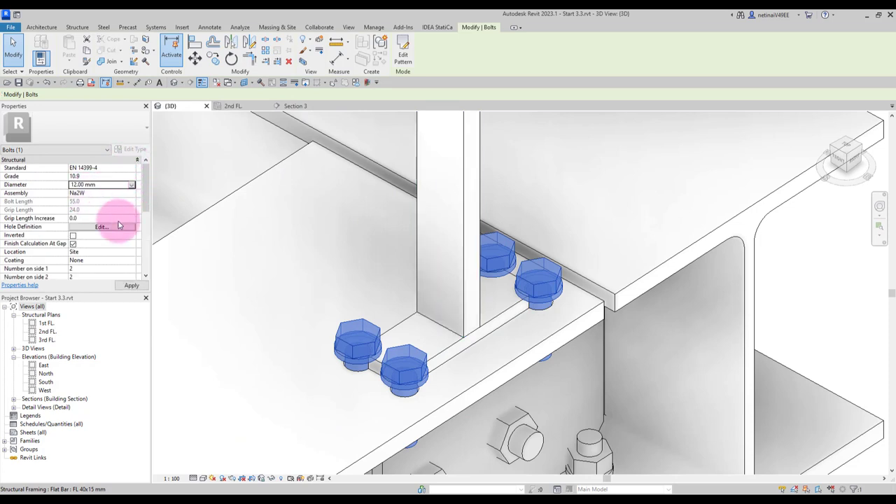
pyautogui.scroll(-1, 119, 225)
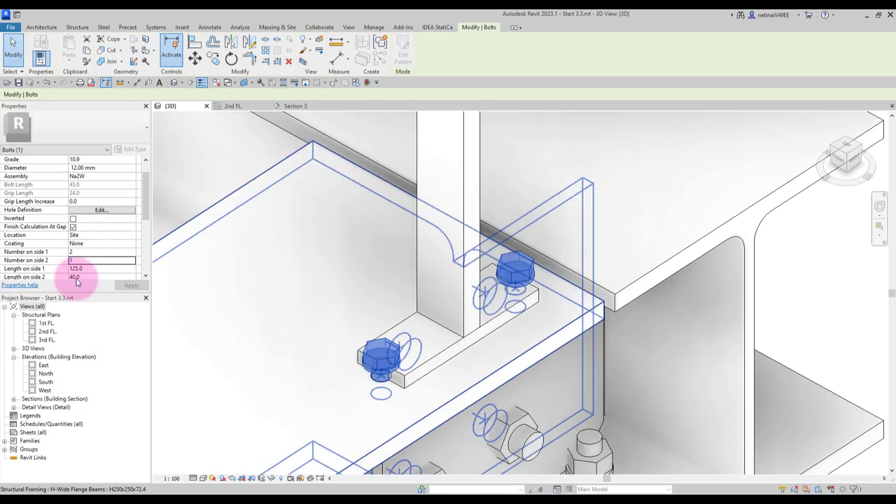
pyautogui.scroll(-3, 84, 252)
pyautogui.click(96, 244)
pyautogui.write('60')
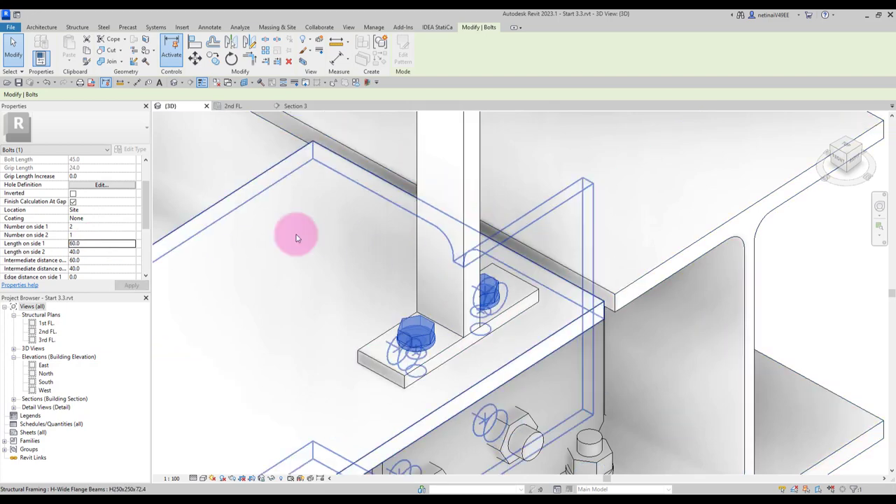
pyautogui.keyDown('shift'); pyautogui.moveTo(518, 260); pyautogui.dragTo(612, 364, button='middle'); pyautogui.keyUp('shift')
pyautogui.moveTo(672, 372)
pyautogui.keyDown('shift'); pyautogui.mouseDown(button='middle')
pyautogui.moveTo(592, 356)
pyautogui.moveTo(635, 352)
pyautogui.moveTo(574, 340)
pyautogui.moveTo(528, 357)
pyautogui.moveTo(510, 350)
pyautogui.moveTo(574, 356)
pyautogui.moveTo(399, 230)
pyautogui.moveTo(488, 340)
pyautogui.mouseUp(button='middle'); pyautogui.keyUp('shift')
pyautogui.press('Escape')
# Select the flat-bar post together with its base plate in the 3D view
pyautogui.scroll(-5, 488, 339)
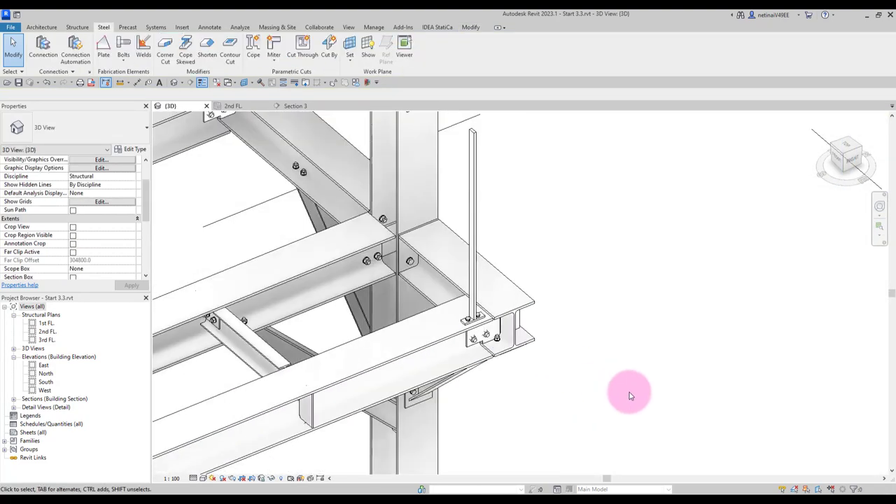
pyautogui.moveTo(630, 394)
pyautogui.keyDown('shift'); pyautogui.mouseDown(button='middle')
pyautogui.moveTo(674, 386)
pyautogui.moveTo(490, 350)
pyautogui.moveTo(578, 357)
pyautogui.mouseUp(button='middle'); pyautogui.keyUp('shift')
pyautogui.scroll(1, 574, 322)
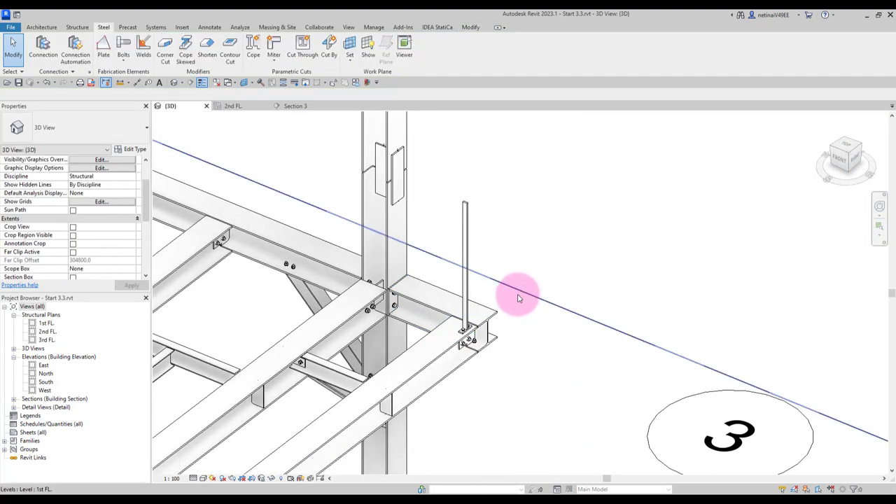
pyautogui.scroll(2, 532, 308)
pyautogui.scroll(2, 441, 315)
pyautogui.click(403, 339)
pyautogui.scroll(2, 392, 353)
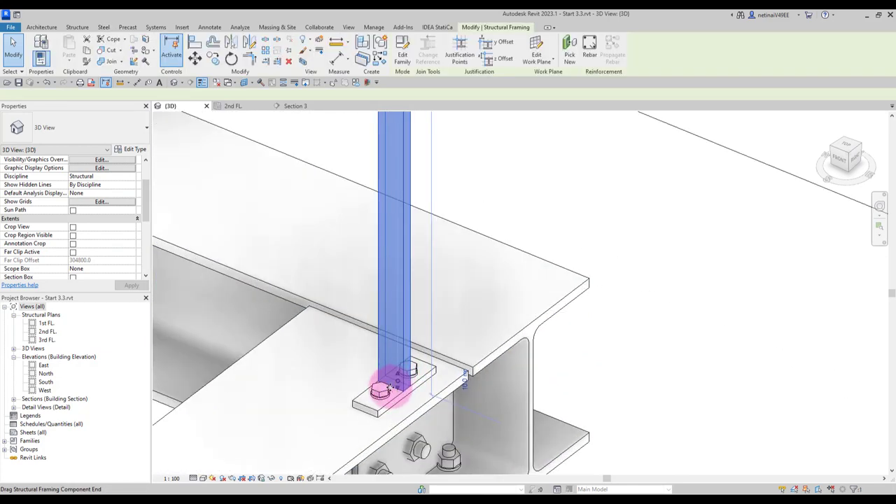
pyautogui.keyDown('ctrl'); pyautogui.click(360, 395); pyautogui.keyUp('ctrl')
pyautogui.scroll(-3, 520, 296)
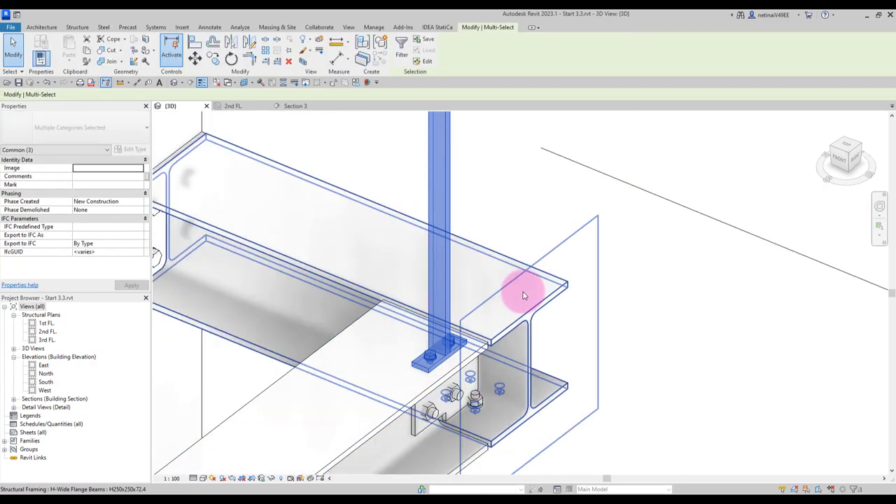
pyautogui.moveTo(520, 296)
pyautogui.keyDown('shift'); pyautogui.mouseDown(button='middle')
pyautogui.moveTo(576, 366)
pyautogui.moveTo(463, 368)
pyautogui.moveTo(564, 357)
pyautogui.mouseUp(button='middle'); pyautogui.keyUp('shift')
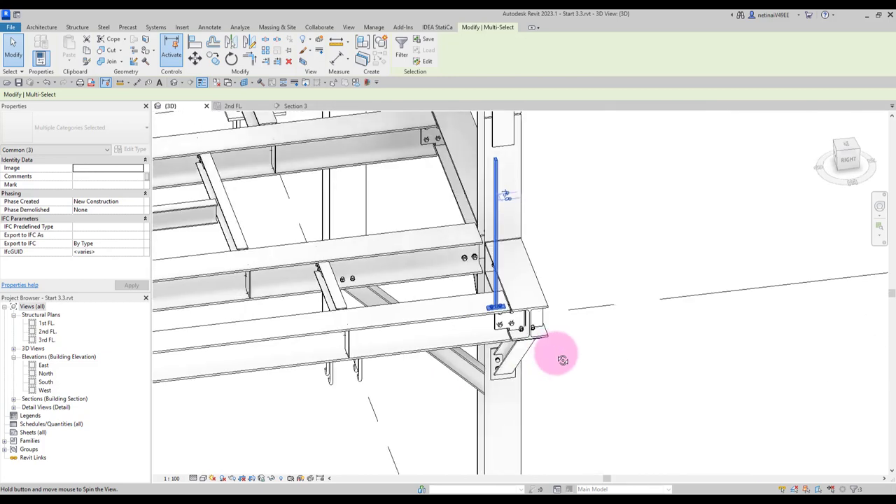
pyautogui.scroll(2, 524, 315)
pyautogui.scroll(2, 480, 304)
pyautogui.scroll(1, 488, 323)
pyautogui.moveTo(489, 324)
pyautogui.keyDown('shift'); pyautogui.mouseDown(button='middle')
pyautogui.moveTo(580, 290)
pyautogui.moveTo(233, 99)
pyautogui.mouseUp(button='middle'); pyautogui.keyUp('shift')
# In the 2nd FL. plan, move the post and plate flush with the beam edge
pyautogui.click(249, 109)
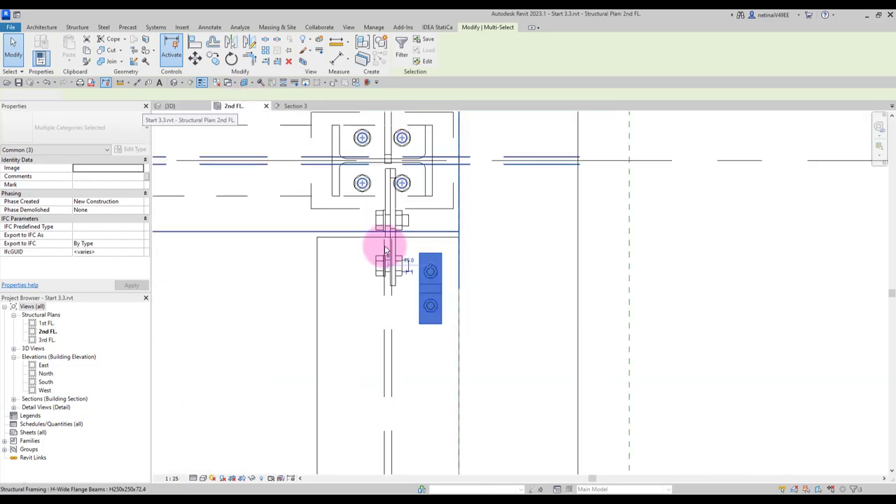
pyautogui.scroll(2, 436, 229)
pyautogui.click(197, 72)
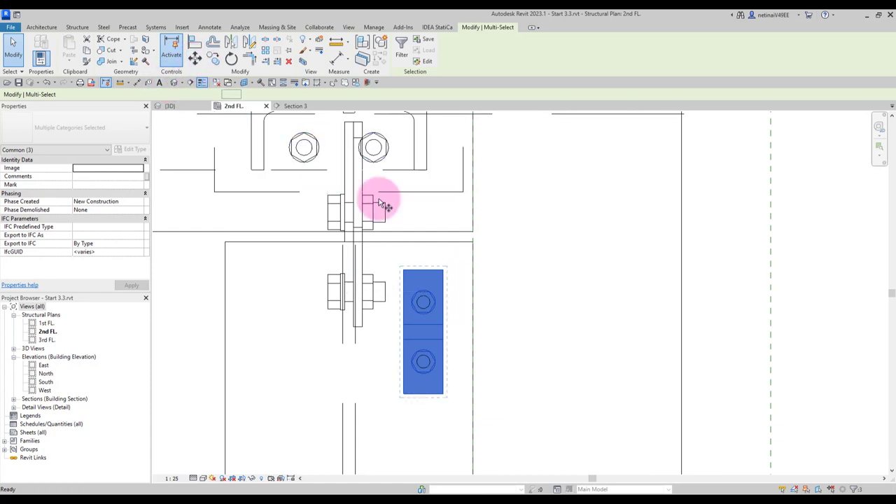
pyautogui.click(480, 244)
# Back in {3D}, zoom and orbit to check the post at the beam end
pyautogui.click(177, 106)
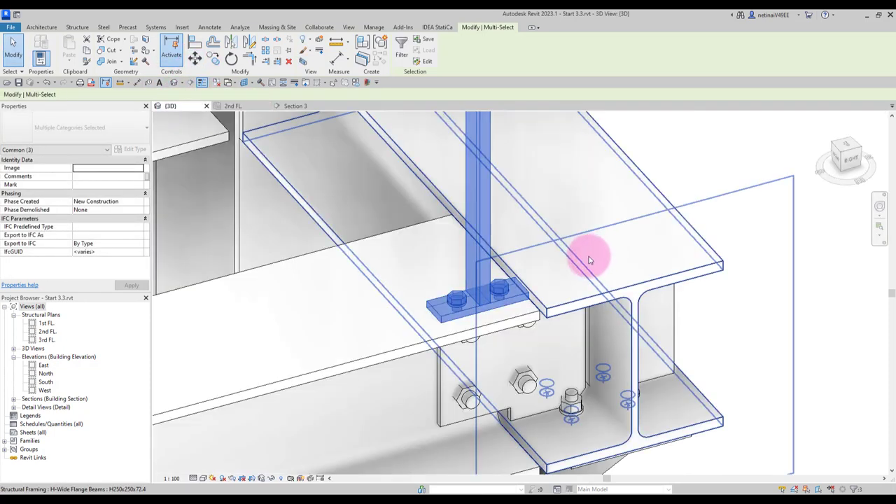
pyautogui.scroll(-3, 595, 254)
pyautogui.scroll(-2, 606, 254)
pyautogui.scroll(3, 599, 287)
pyautogui.scroll(-3, 616, 273)
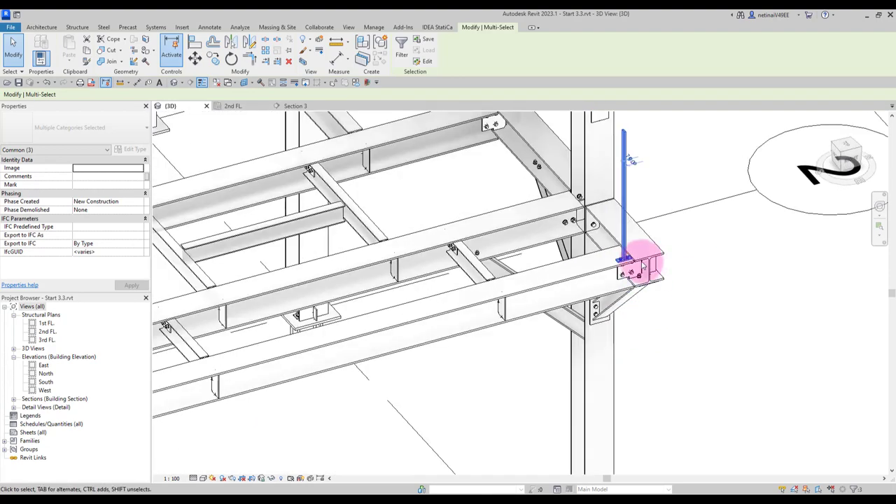
pyautogui.scroll(3, 357, 340)
pyautogui.scroll(3, 322, 357)
pyautogui.scroll(2, 324, 358)
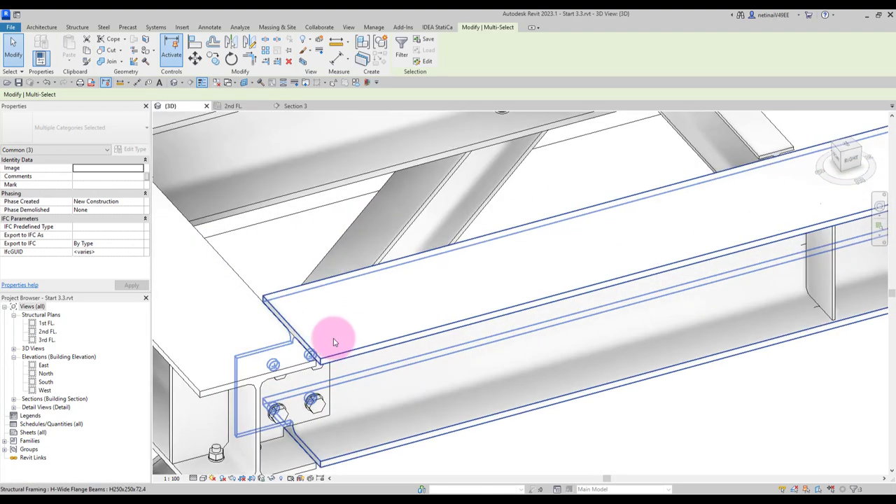
pyautogui.scroll(-1, 348, 355)
pyautogui.scroll(-1, 330, 349)
pyautogui.scroll(-2, 378, 342)
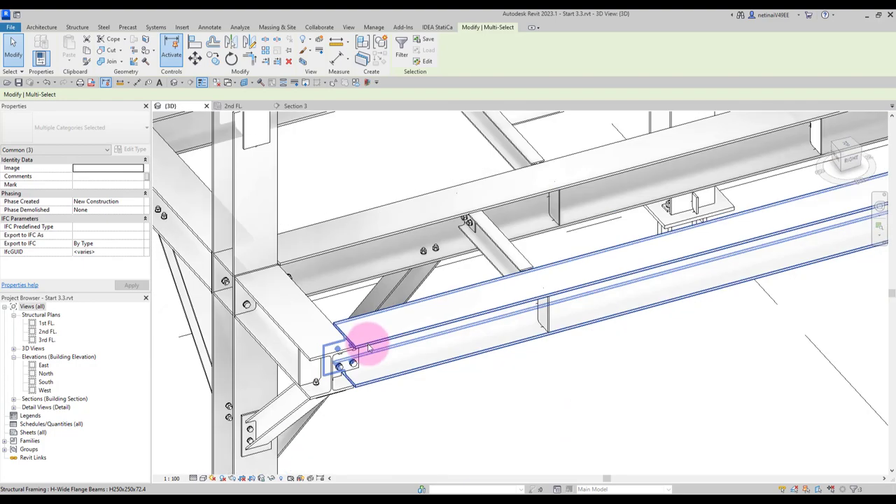
pyautogui.scroll(-1, 360, 354)
pyautogui.scroll(3, 353, 343)
pyautogui.scroll(-1, 371, 343)
pyautogui.scroll(-2, 380, 363)
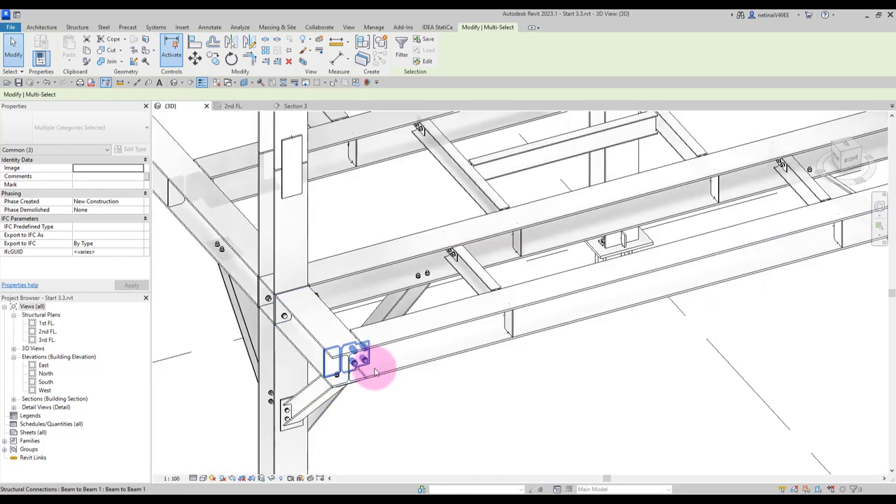
pyautogui.scroll(-1, 392, 374)
pyautogui.moveTo(571, 373)
pyautogui.keyDown('shift'); pyautogui.mouseDown(button='middle')
pyautogui.moveTo(544, 366)
pyautogui.moveTo(304, 200)
pyautogui.mouseUp(button='middle'); pyautogui.keyUp('shift')
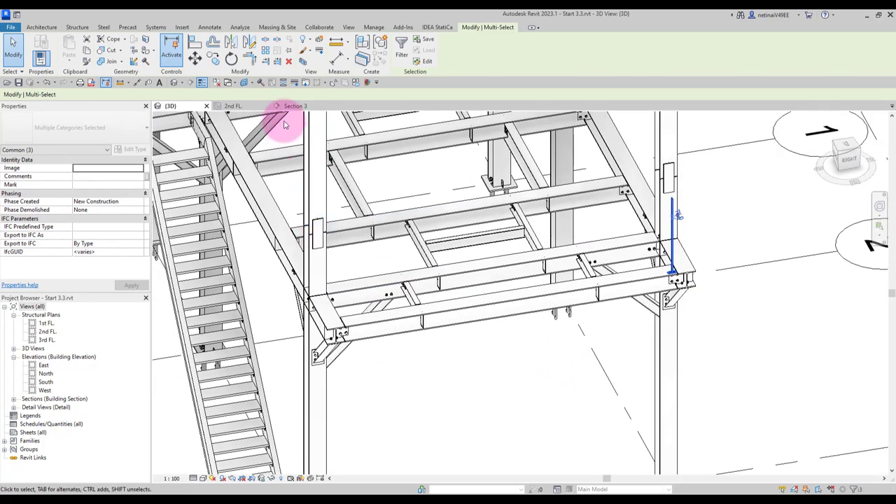
# Open Section 3, pan to show grids A and B, and clear the selection
pyautogui.click(299, 106)
pyautogui.scroll(-2, 606, 325)
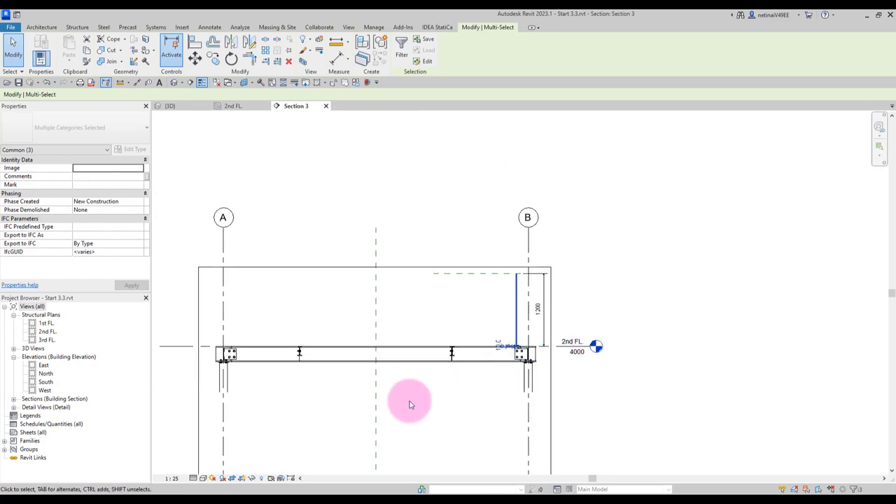
pyautogui.moveTo(410, 403); pyautogui.dragTo(455, 399, button='middle')
pyautogui.scroll(1, 529, 341)
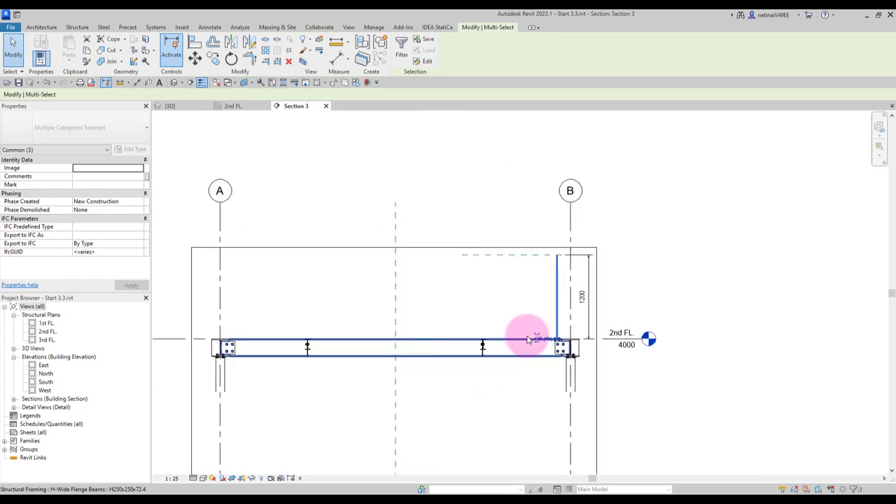
pyautogui.scroll(2, 552, 355)
pyautogui.scroll(2, 560, 357)
pyautogui.scroll(2, 565, 333)
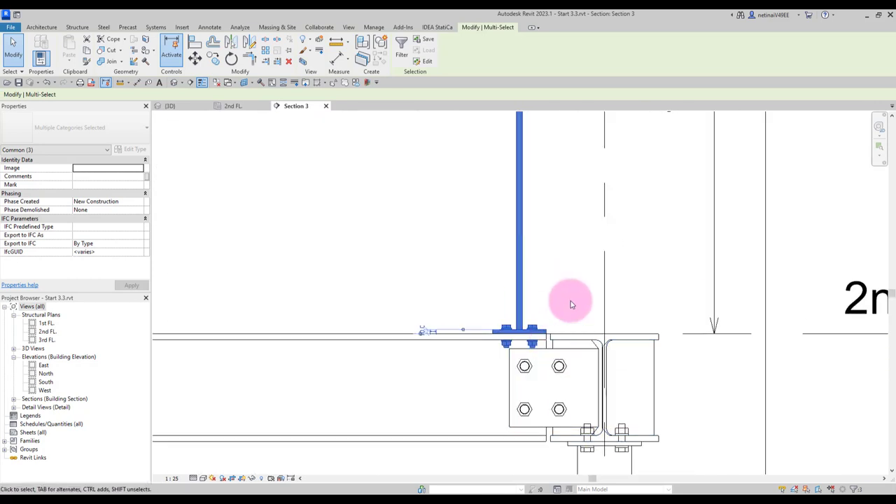
pyautogui.click(570, 305)
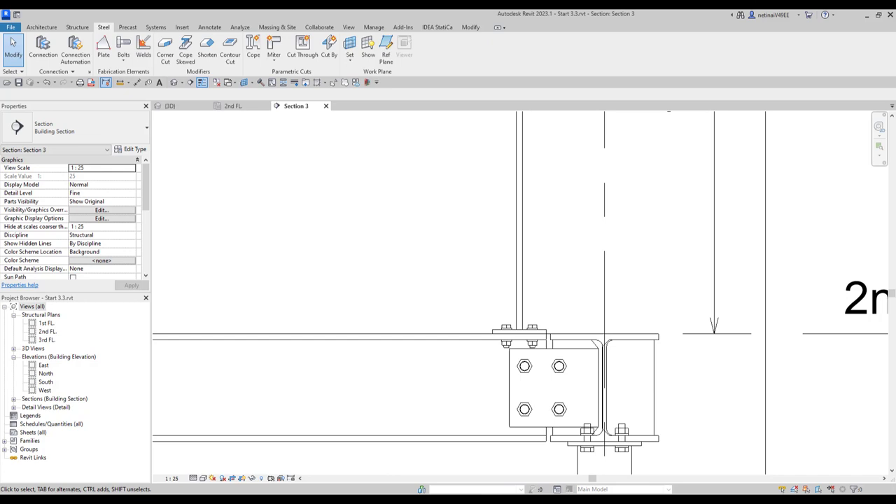
# Zoom in on the post and beam connection at grid B
pyautogui.scroll(-4, 640, 297)
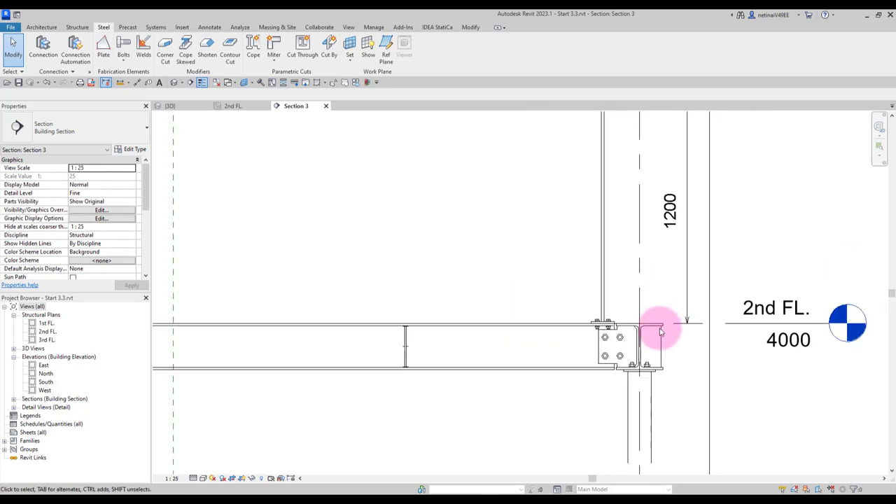
pyautogui.moveTo(410, 324); pyautogui.dragTo(570, 360, button='middle')
pyautogui.scroll(-2, 570, 360)
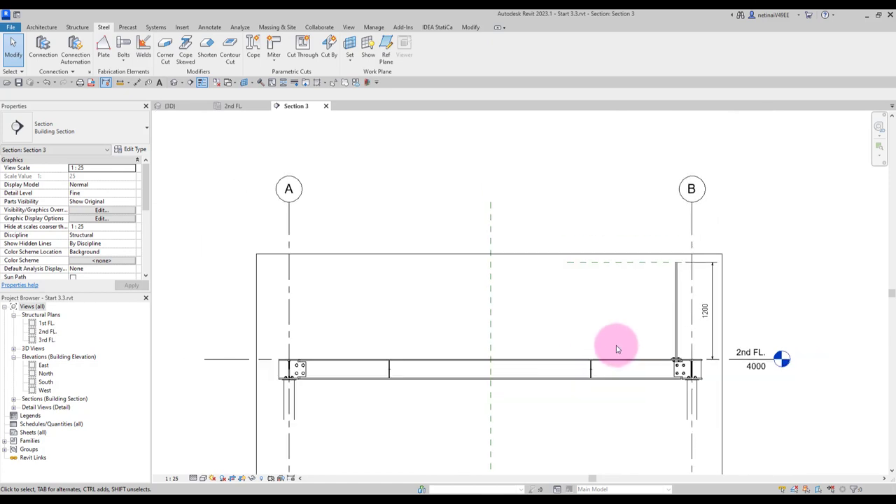
pyautogui.scroll(2, 670, 349)
pyautogui.scroll(2, 660, 376)
pyautogui.scroll(2, 666, 375)
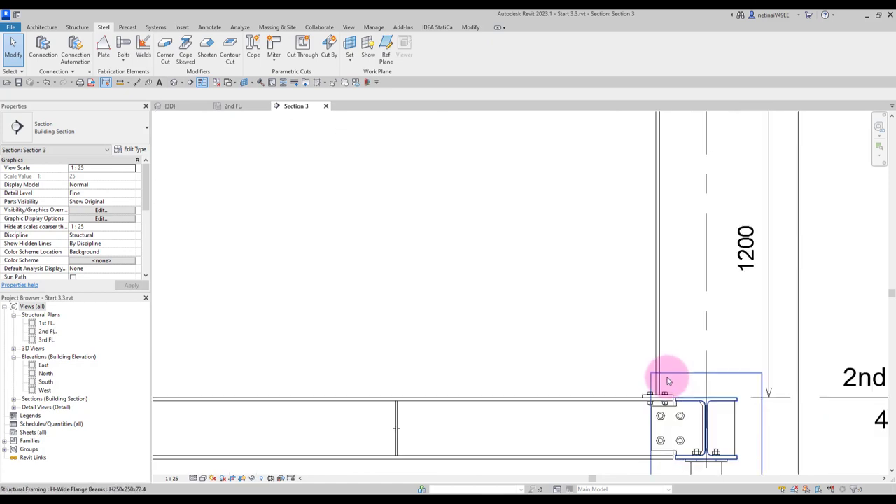
pyautogui.scroll(2, 671, 405)
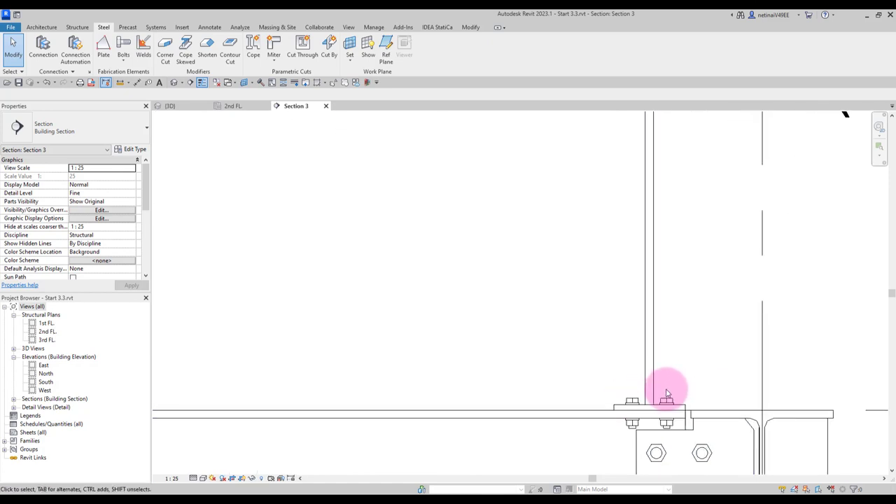
pyautogui.scroll(-2, 641, 380)
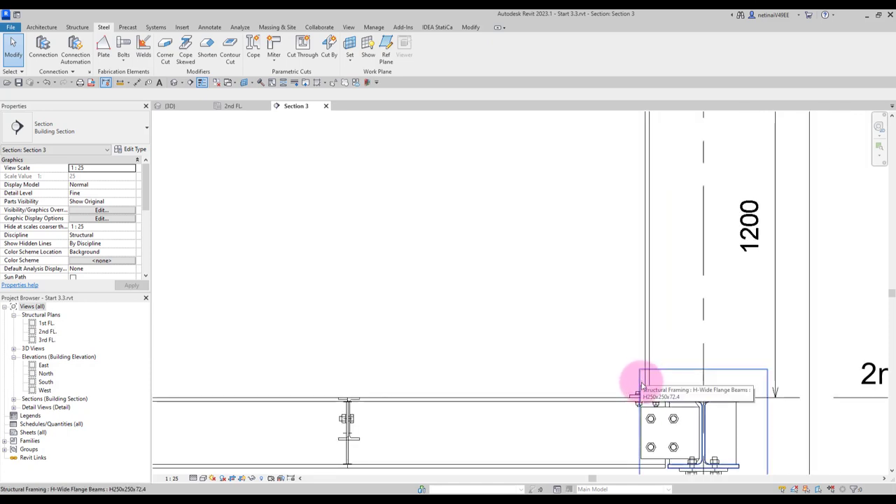
pyautogui.scroll(2, 641, 384)
pyautogui.scroll(2, 634, 392)
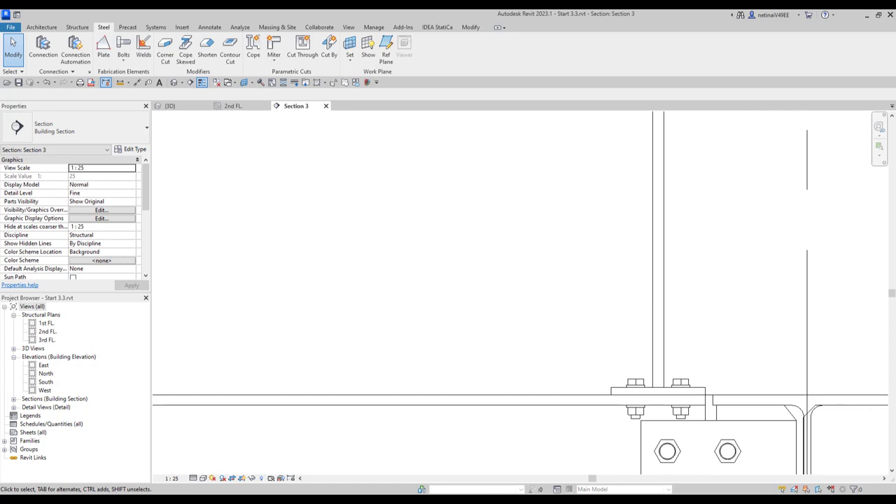
pyautogui.scroll(-5, 682, 350)
pyautogui.scroll(2, 686, 357)
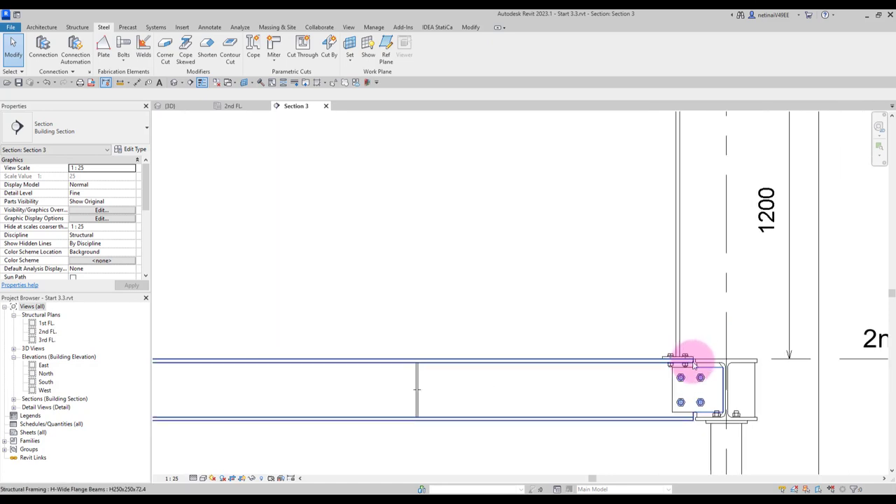
pyautogui.scroll(2, 700, 364)
pyautogui.scroll(3, 680, 363)
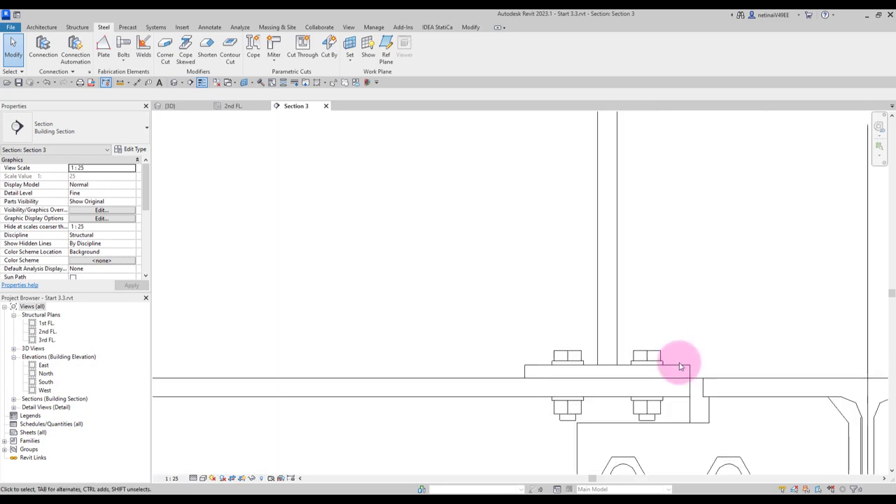
# Select the bolted base plate together with the flat-bar post
pyautogui.click(676, 357)
pyautogui.keyDown('ctrl'); pyautogui.click(616, 300); pyautogui.keyUp('ctrl')
pyautogui.scroll(-2, 666, 314)
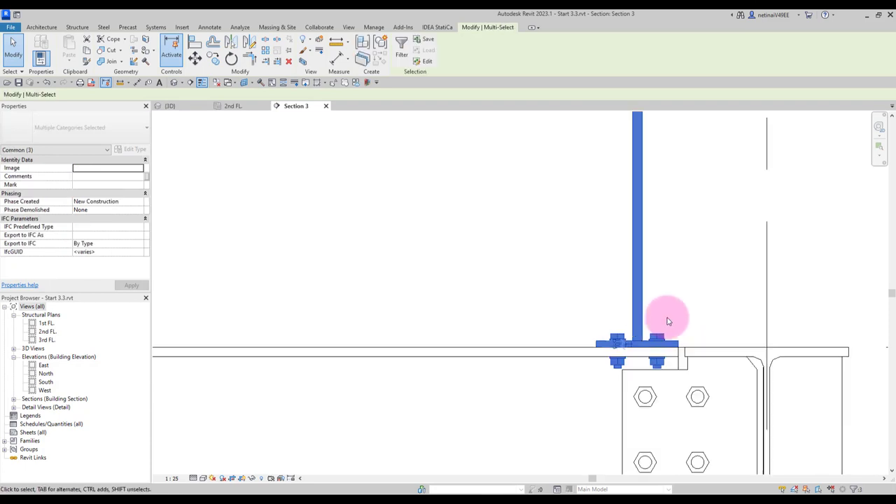
pyautogui.scroll(-3, 676, 319)
pyautogui.scroll(3, 668, 325)
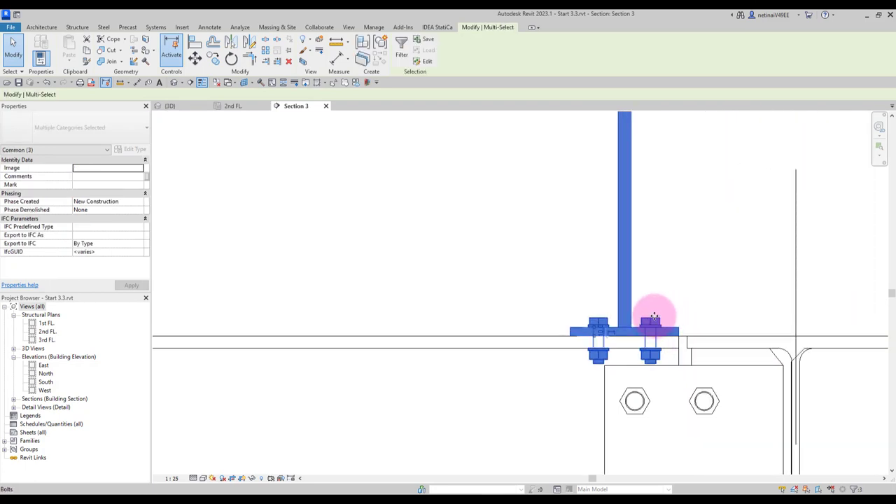
pyautogui.scroll(-2, 654, 319)
pyautogui.scroll(-2, 685, 305)
pyautogui.press('m')
pyautogui.press('v')
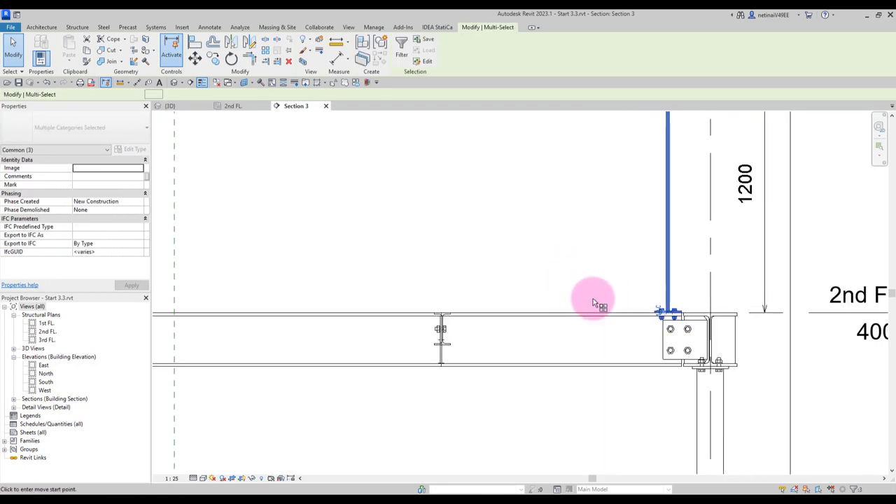
pyautogui.press('a')
pyautogui.press('r')
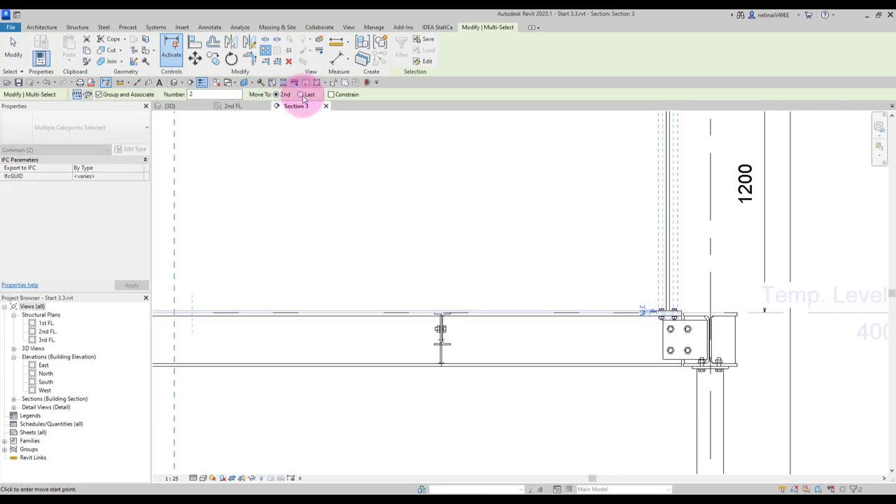
pyautogui.click(302, 94)
pyautogui.scroll(4, 671, 311)
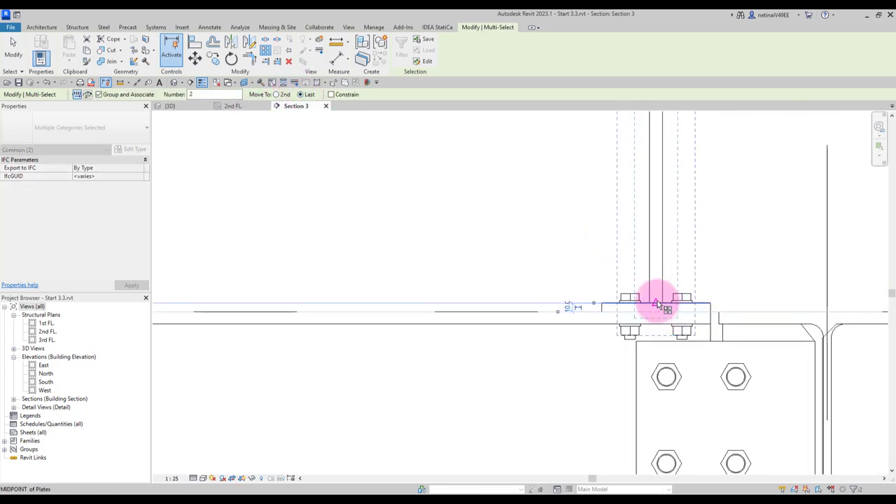
pyautogui.click(658, 304)
pyautogui.scroll(-3, 710, 299)
pyautogui.scroll(2, 419, 295)
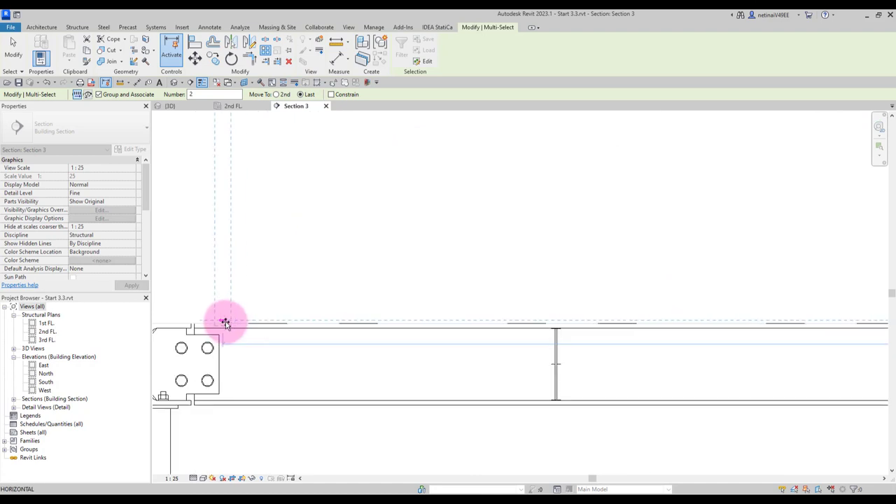
pyautogui.scroll(2, 225, 323)
pyautogui.click(201, 329)
pyautogui.scroll(-1, 300, 296)
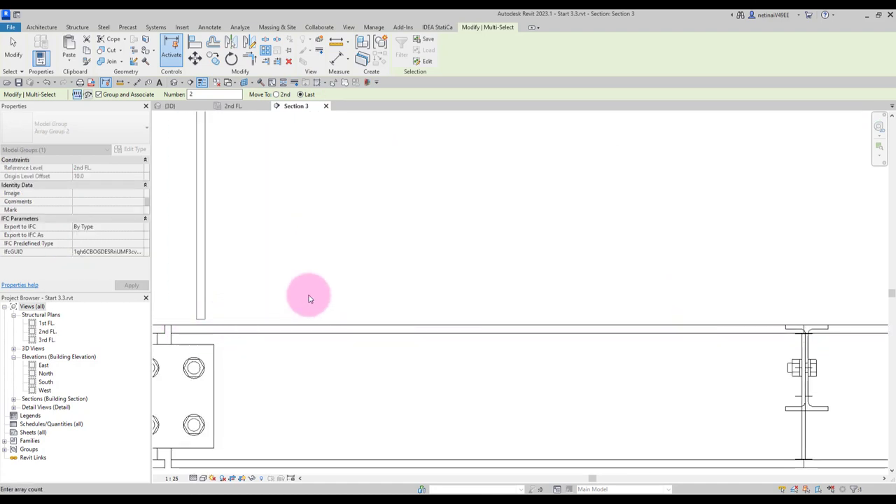
pyautogui.scroll(-2, 300, 314)
pyautogui.scroll(-2, 310, 310)
pyautogui.scroll(3, 601, 273)
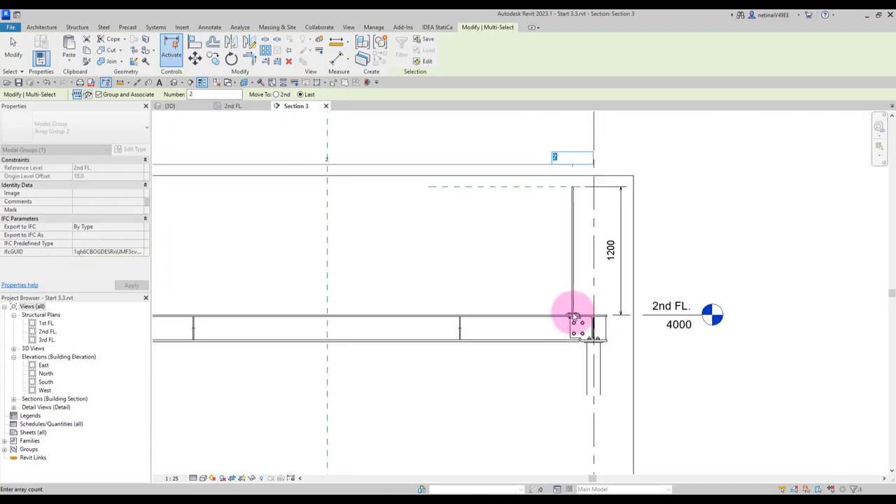
pyautogui.scroll(2, 576, 310)
pyautogui.scroll(-2, 580, 254)
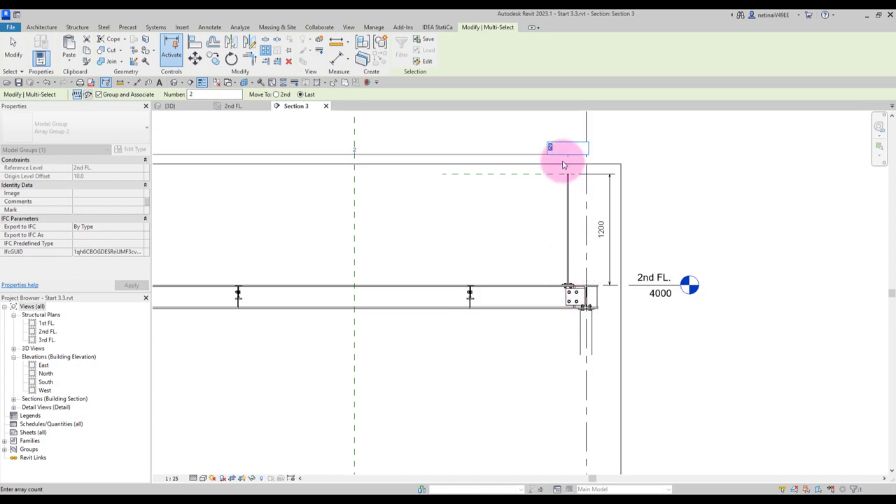
pyautogui.write('5')
pyautogui.press('Return')
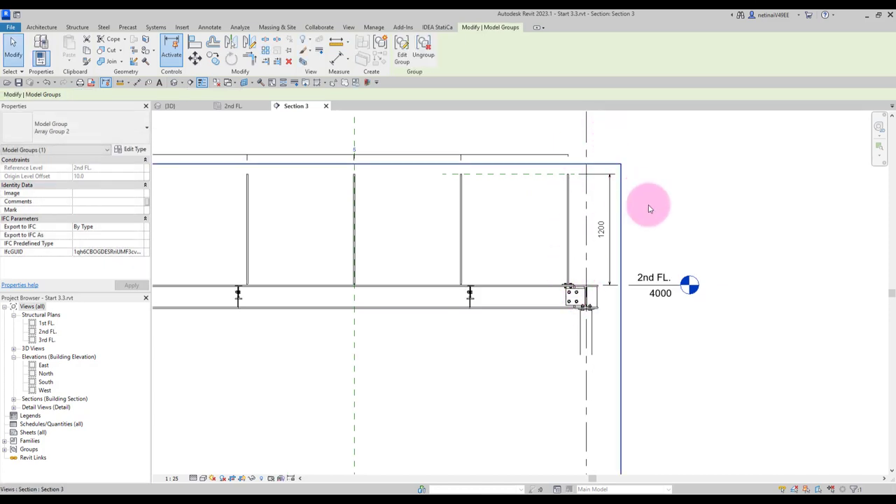
pyautogui.scroll(-2, 650, 200)
pyautogui.scroll(1, 434, 241)
pyautogui.press('Escape')
pyautogui.scroll(2, 392, 245)
pyautogui.scroll(2, 396, 244)
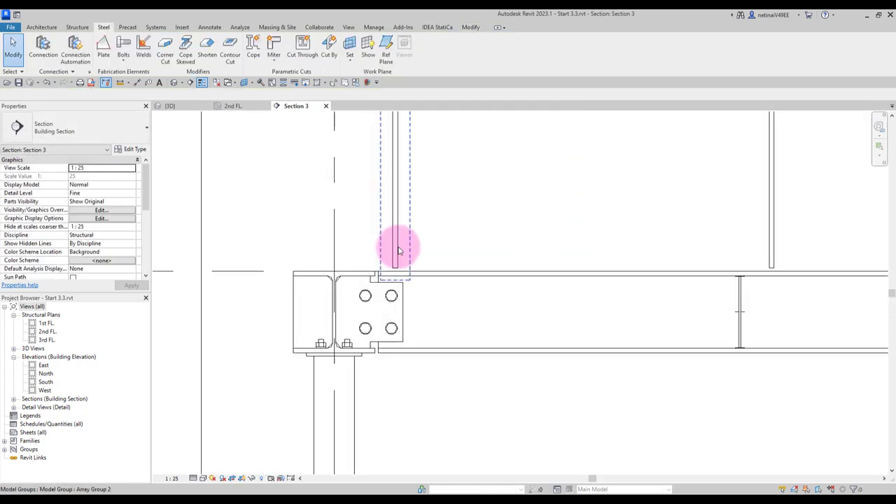
pyautogui.scroll(1, 396, 252)
pyautogui.scroll(1, 397, 280)
pyautogui.scroll(-1, 622, 402)
pyautogui.scroll(1, 504, 388)
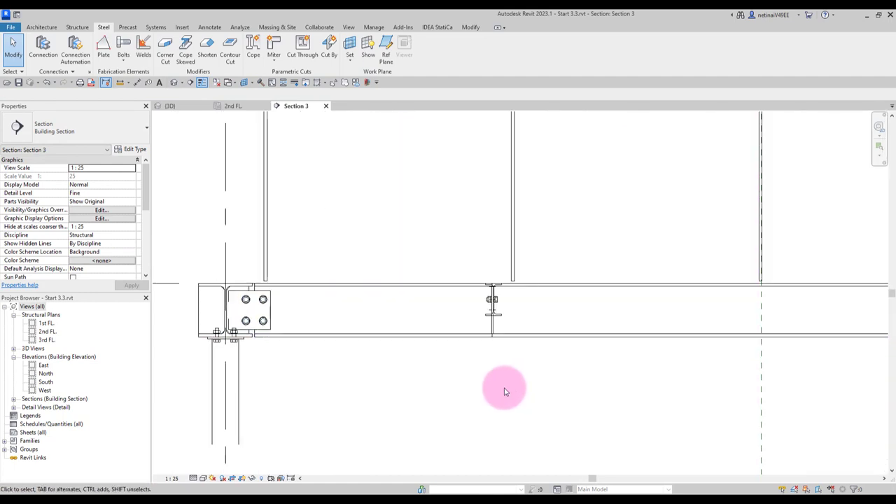
pyautogui.scroll(-1, 504, 388)
# Add a 1154 aligned dimension (DI) between the first two flat-bar posts
pyautogui.scroll(1, 359, 191)
pyautogui.scroll(2, 359, 191)
pyautogui.press('d')
pyautogui.press('i')
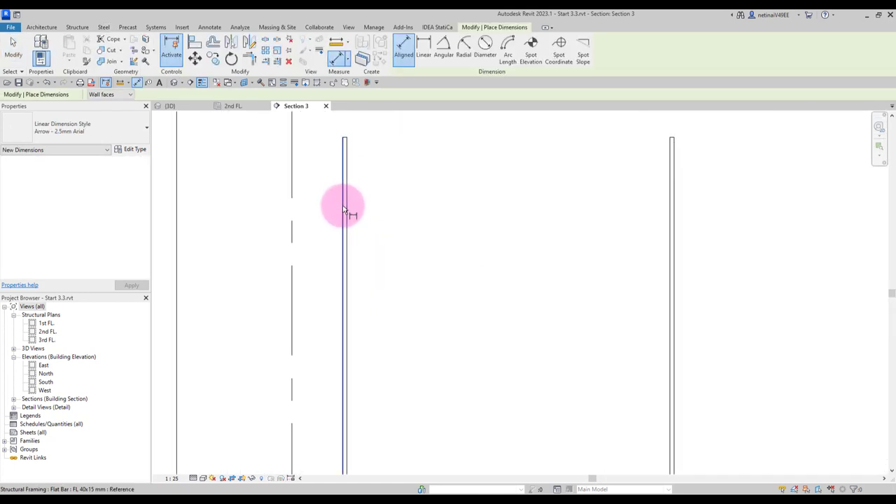
pyautogui.scroll(-1, 354, 212)
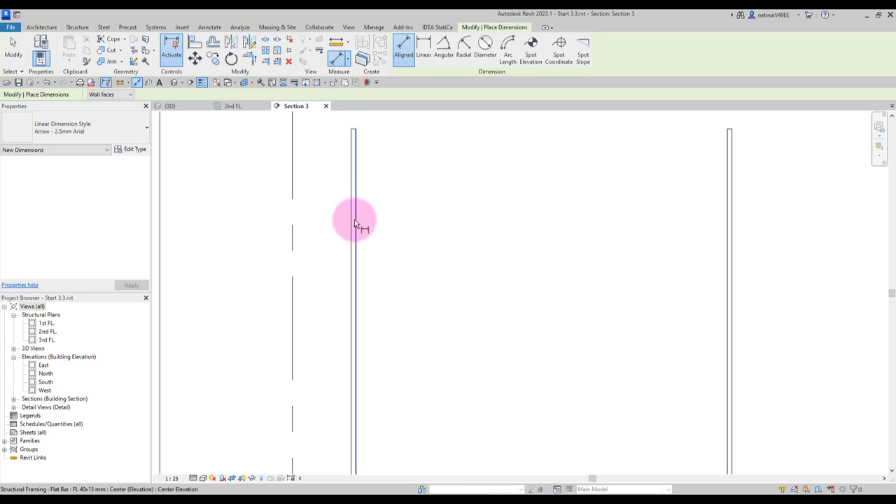
pyautogui.scroll(-1, 359, 220)
pyautogui.click(355, 185)
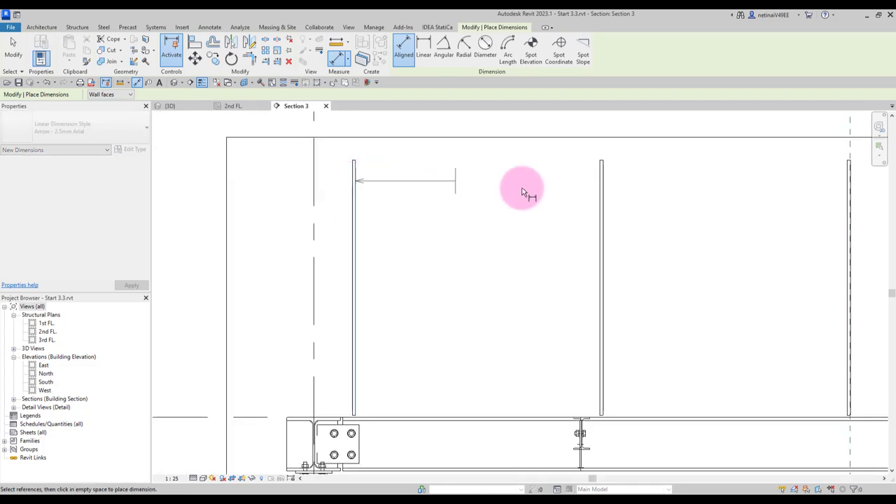
pyautogui.click(606, 197)
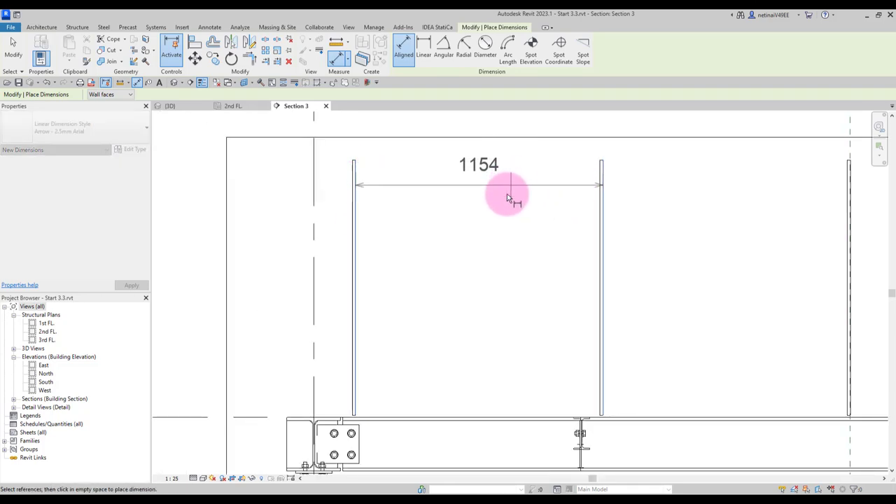
pyautogui.click(508, 198)
pyautogui.scroll(-3, 416, 259)
pyautogui.scroll(-1, 448, 273)
pyautogui.press('Escape')
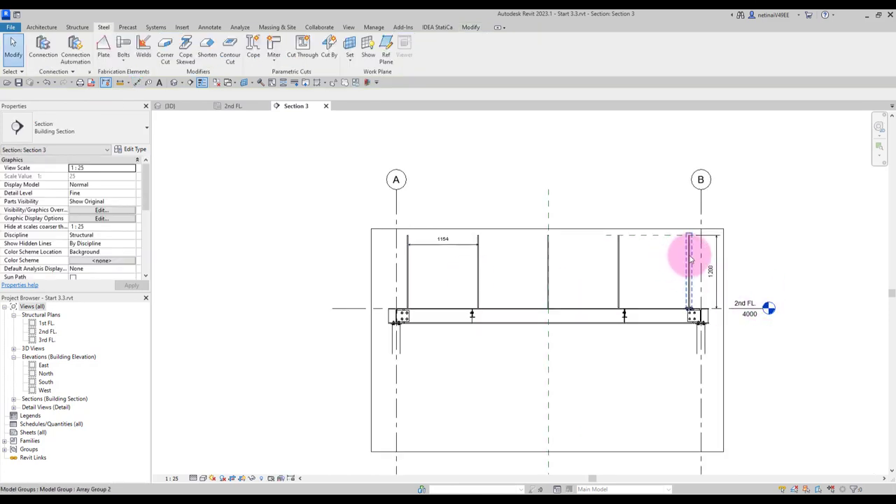
pyautogui.click(689, 259)
pyautogui.click(660, 259)
# Set the post array count to 8 and dimension the spacing from the first post
pyautogui.click(691, 260)
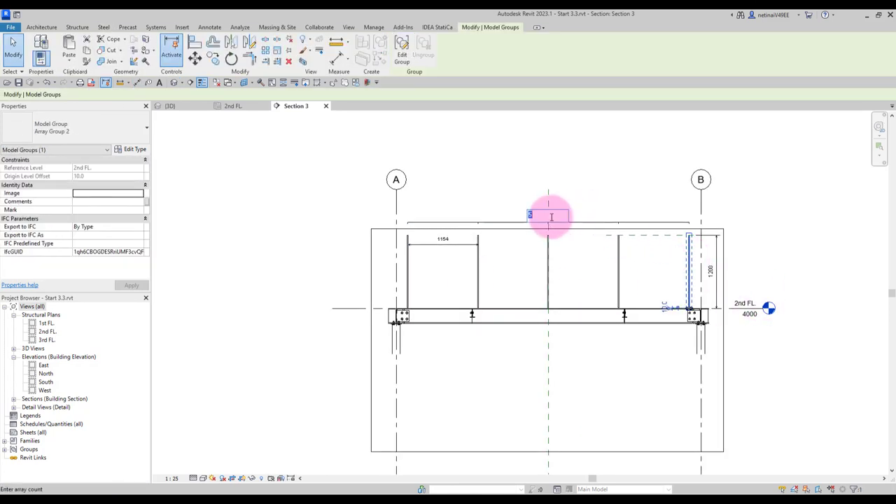
pyautogui.write('8')
pyautogui.press('Return')
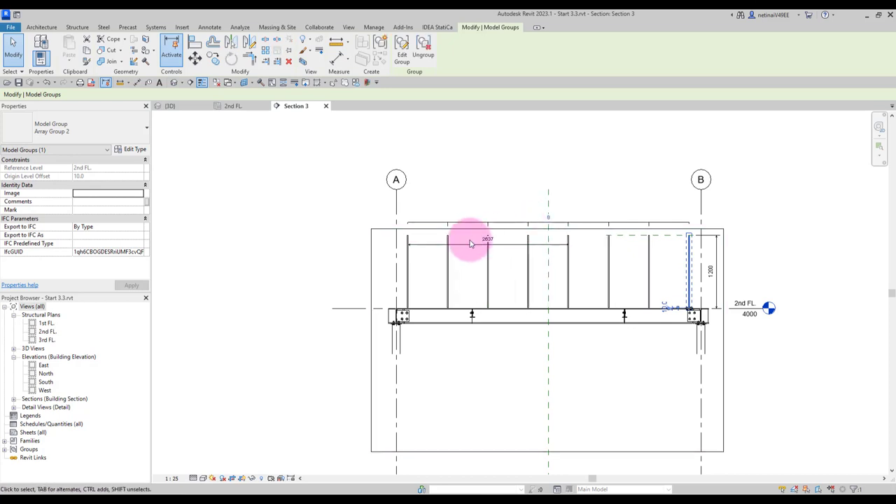
pyautogui.scroll(3, 689, 245)
pyautogui.scroll(-2, 685, 245)
pyautogui.scroll(2, 329, 241)
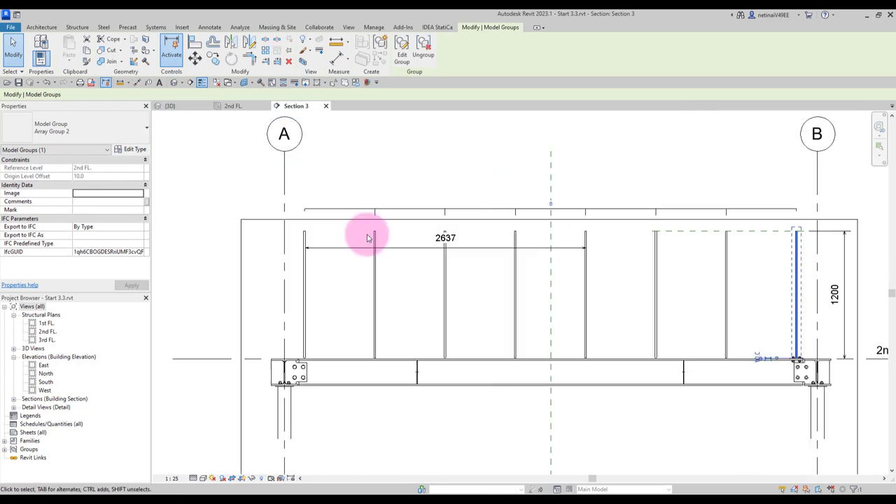
pyautogui.scroll(3, 312, 266)
pyautogui.click(303, 264)
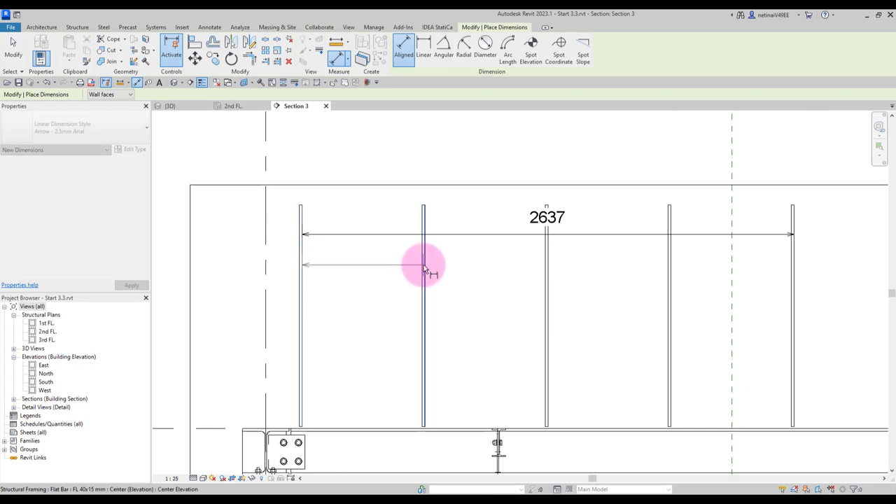
pyautogui.click(420, 266)
pyautogui.scroll(-3, 443, 290)
pyautogui.press('Escape')
pyautogui.press('Escape')
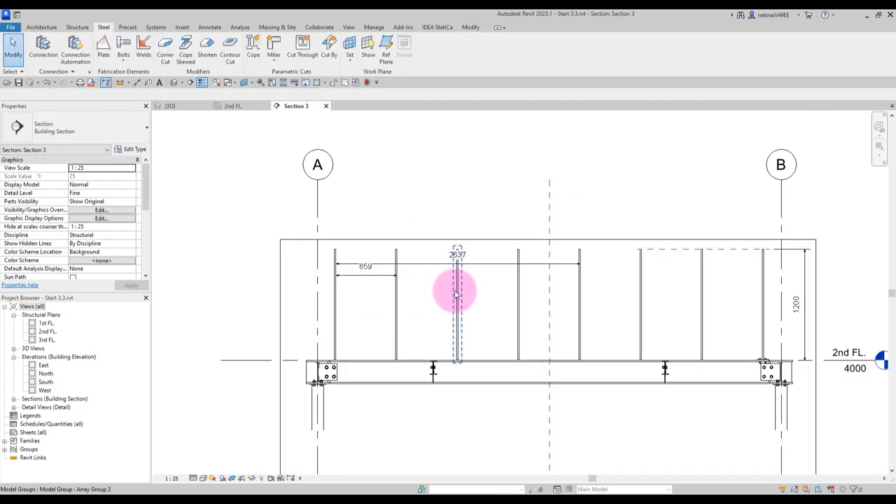
# Change the post array count to 9 and deselect the array group
pyautogui.click(457, 293)
pyautogui.click(553, 227)
pyautogui.write('9')
pyautogui.press('Return')
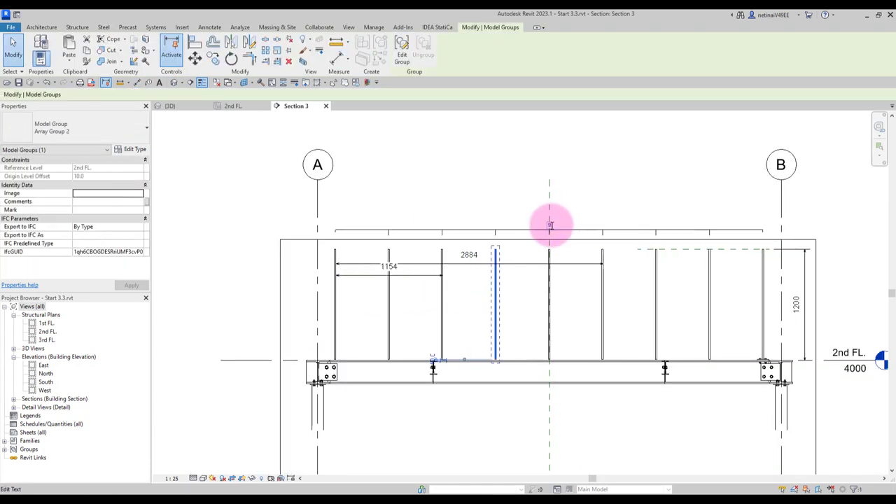
pyautogui.scroll(-2, 586, 222)
pyautogui.press('Escape')
pyautogui.scroll(2, 366, 260)
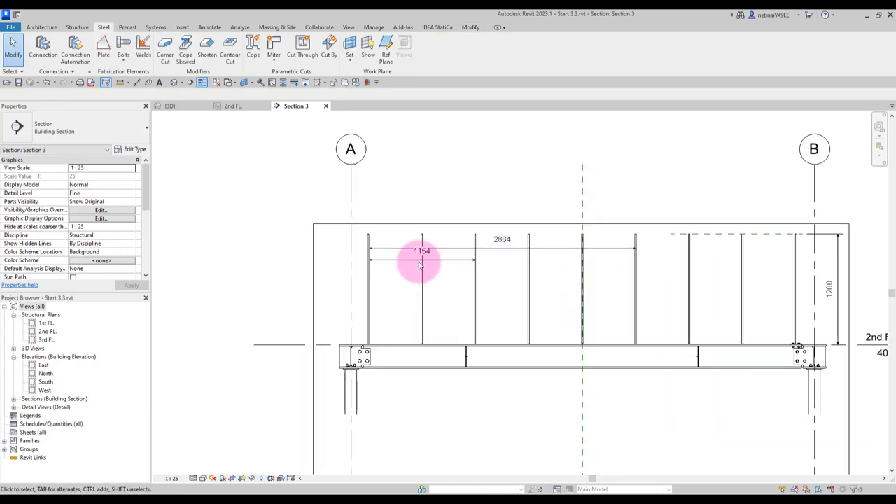
pyautogui.scroll(2, 336, 296)
pyautogui.scroll(2, 362, 276)
# Abandon a partial dimension and pan to grid A and the leftmost posts
pyautogui.press('d')
pyautogui.press('i')
pyautogui.click(347, 271)
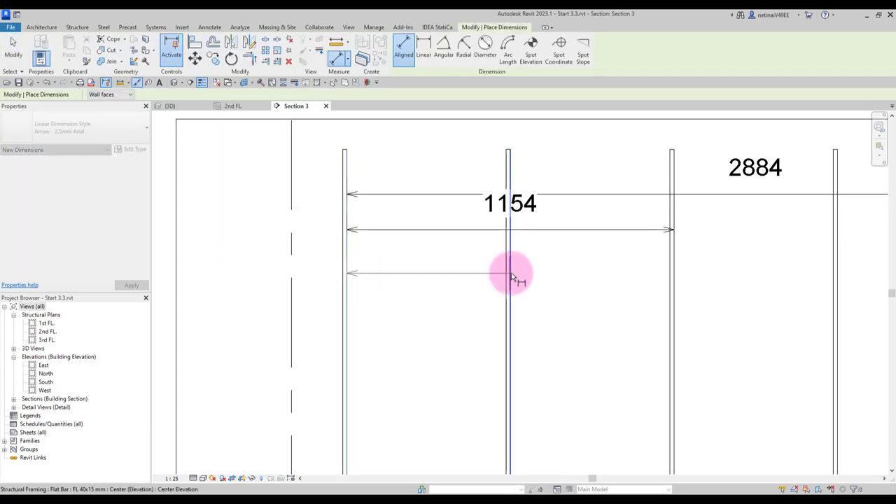
pyautogui.click(511, 266)
pyautogui.press('Escape')
pyautogui.scroll(-3, 465, 282)
pyautogui.press('Escape')
pyautogui.scroll(-2, 458, 266)
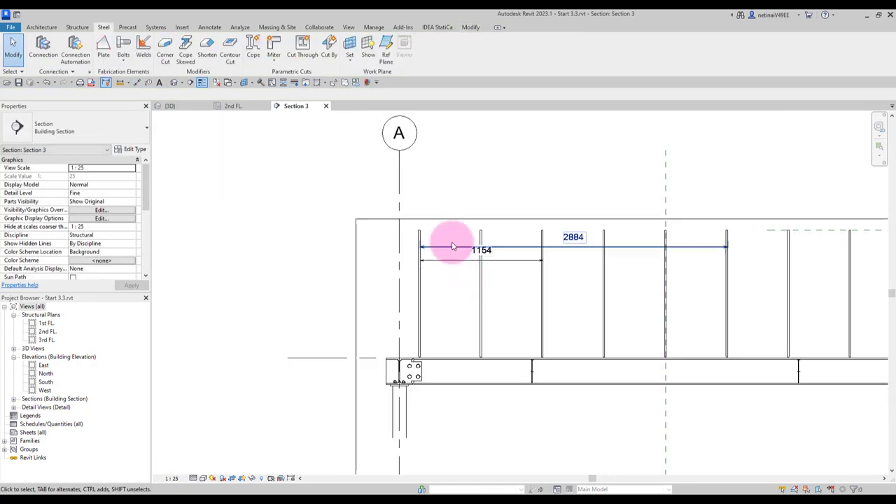
pyautogui.scroll(2, 441, 245)
pyautogui.scroll(-2, 448, 266)
pyautogui.moveTo(739, 294); pyautogui.dragTo(578, 292, button='middle')
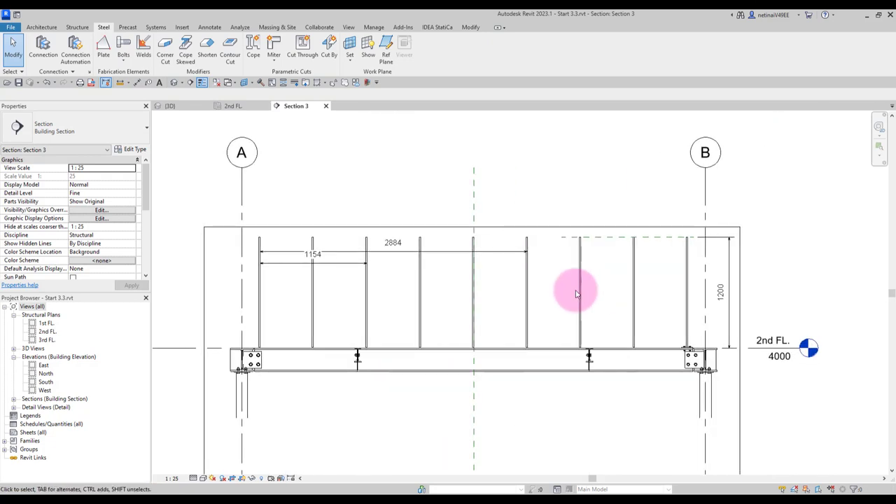
pyautogui.scroll(2, 267, 273)
pyautogui.scroll(2, 267, 273)
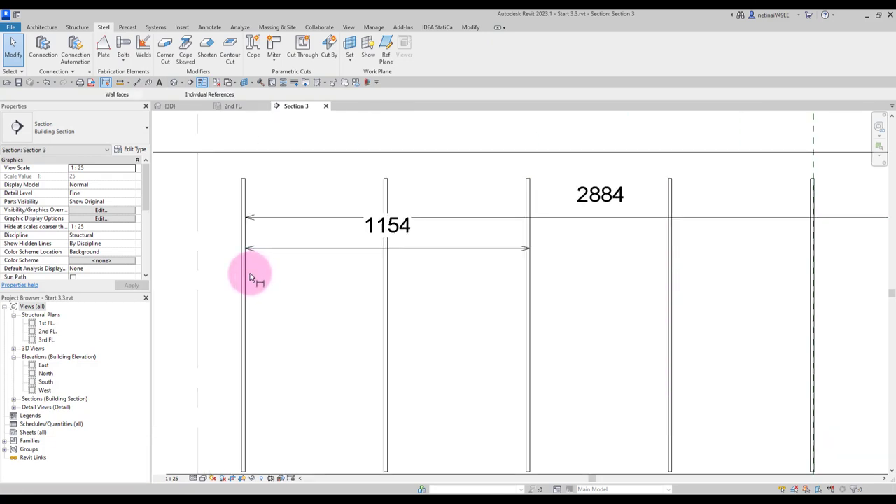
# Place a 577 aligned dimension between the first two posts
pyautogui.press('d')
pyautogui.press('i')
pyautogui.click(247, 273)
pyautogui.click(391, 272)
pyautogui.click(344, 288)
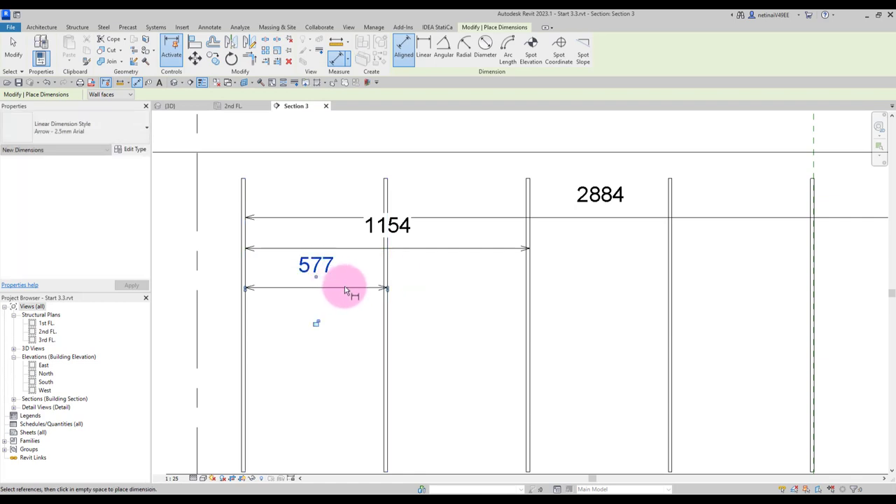
pyautogui.press('Escape')
pyautogui.scroll(-3, 355, 280)
pyautogui.scroll(-1, 662, 303)
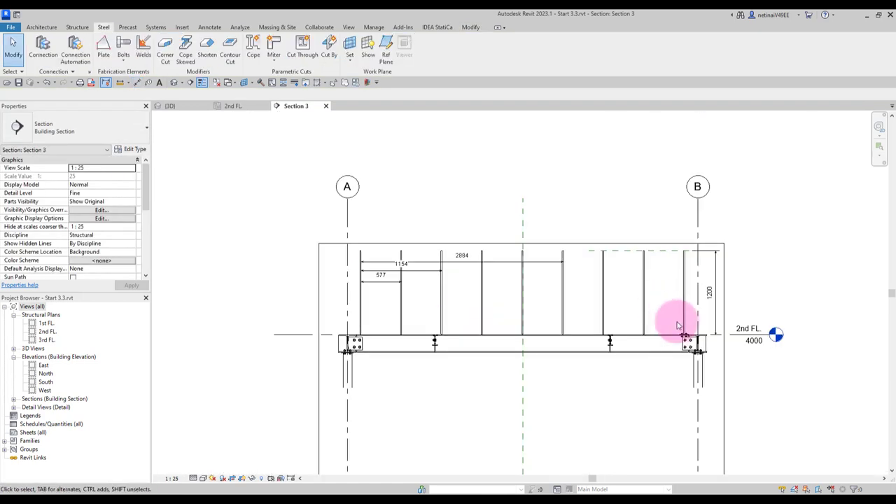
pyautogui.scroll(3, 682, 325)
pyautogui.scroll(3, 680, 337)
pyautogui.scroll(2, 650, 342)
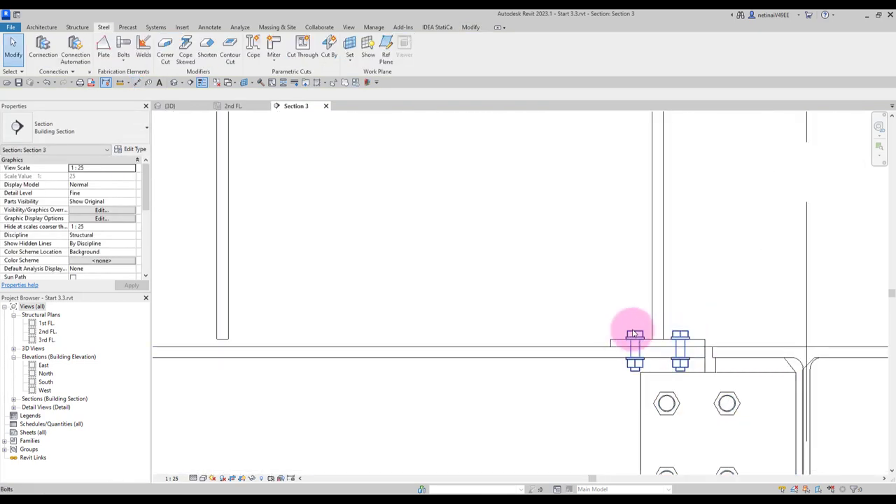
# Copy the right post's base plate and bolts, constrained horizontally, under the next post
pyautogui.click(633, 335)
pyautogui.keyDown('ctrl'); pyautogui.click(614, 340); pyautogui.keyUp('ctrl')
pyautogui.scroll(-2, 635, 306)
pyautogui.scroll(-1, 710, 310)
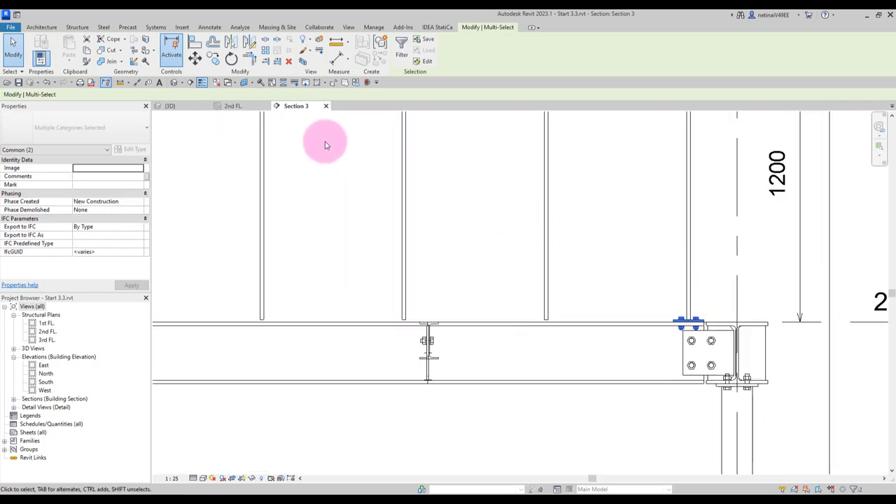
pyautogui.click(690, 246)
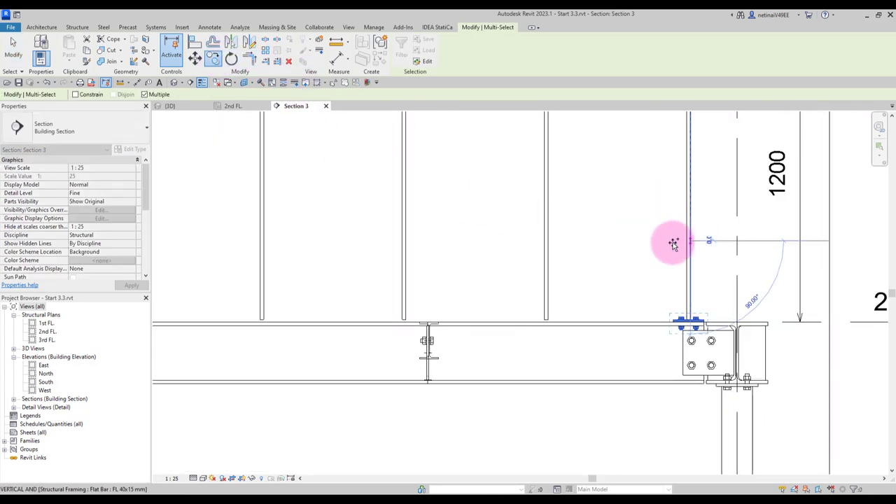
pyautogui.click(81, 96)
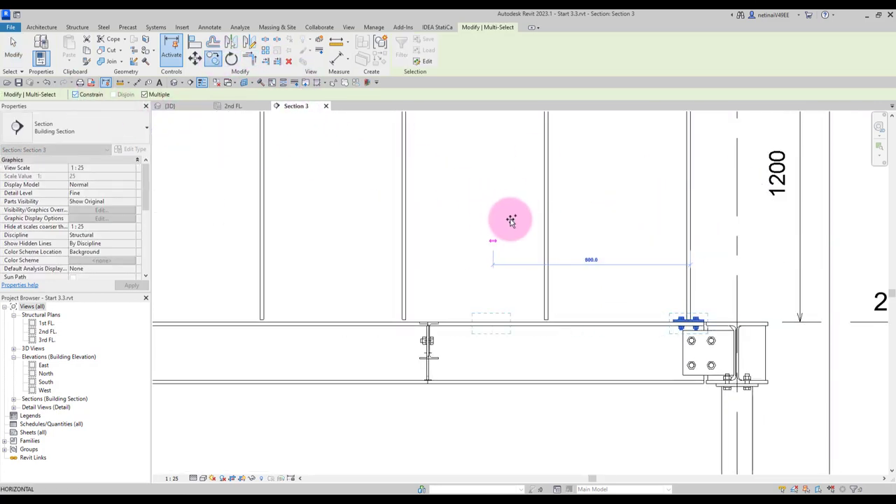
pyautogui.click(549, 234)
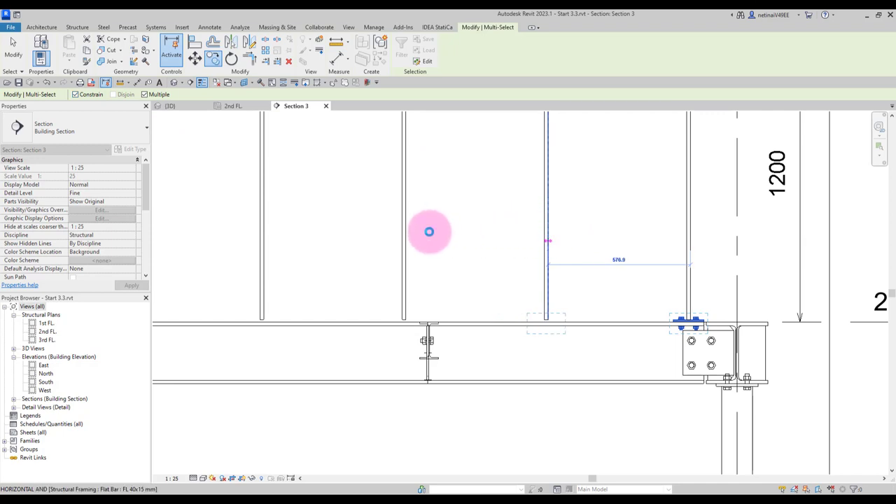
# Place further base plate copies under the remaining posts toward grid A
pyautogui.moveTo(456, 235); pyautogui.dragTo(514, 245)
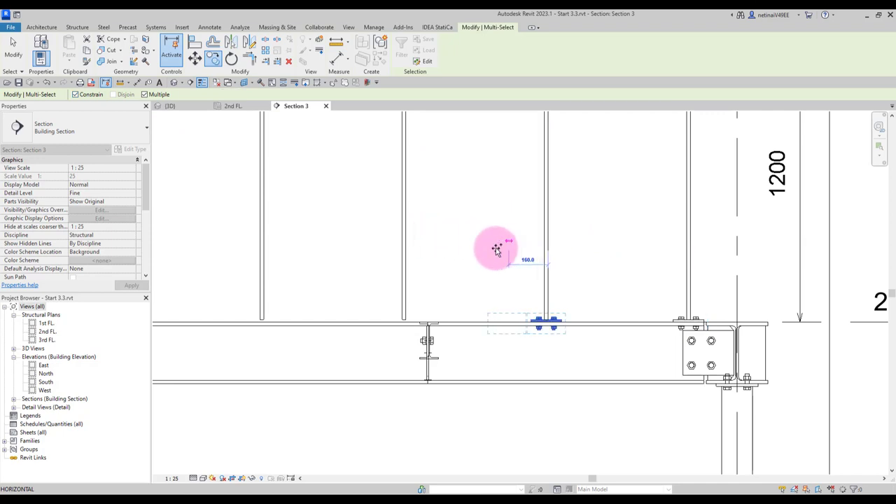
pyautogui.click(386, 240)
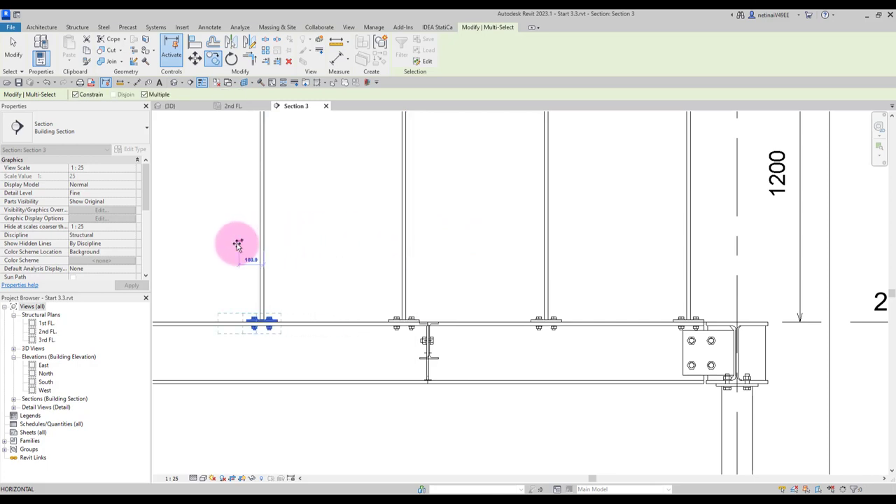
pyautogui.moveTo(238, 245); pyautogui.dragTo(556, 248, button='middle')
pyautogui.click(445, 246)
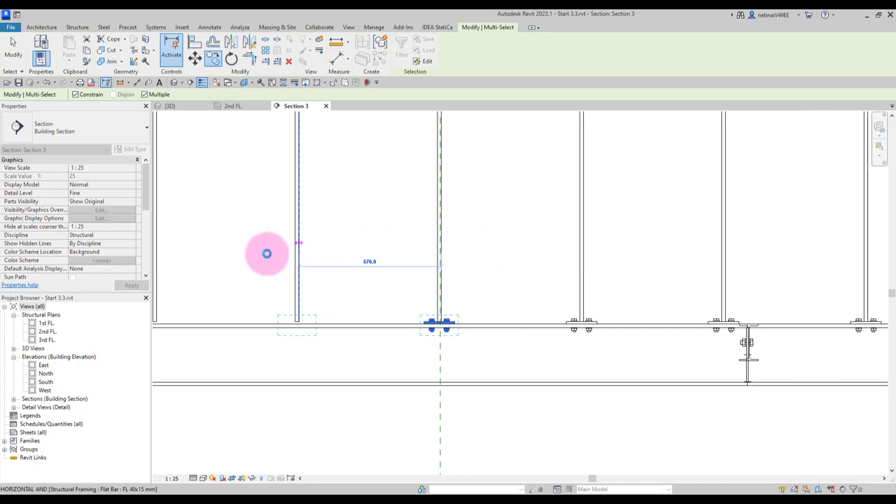
pyautogui.moveTo(278, 256); pyautogui.dragTo(561, 260, button='middle')
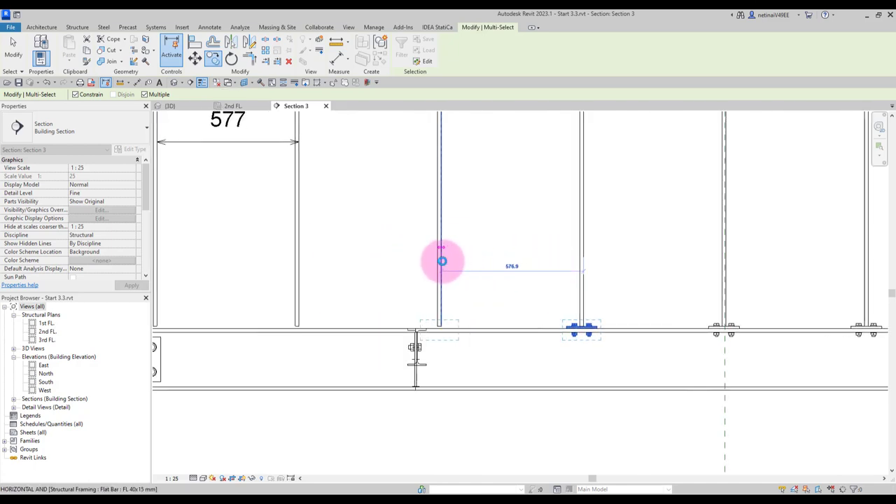
pyautogui.click(441, 261)
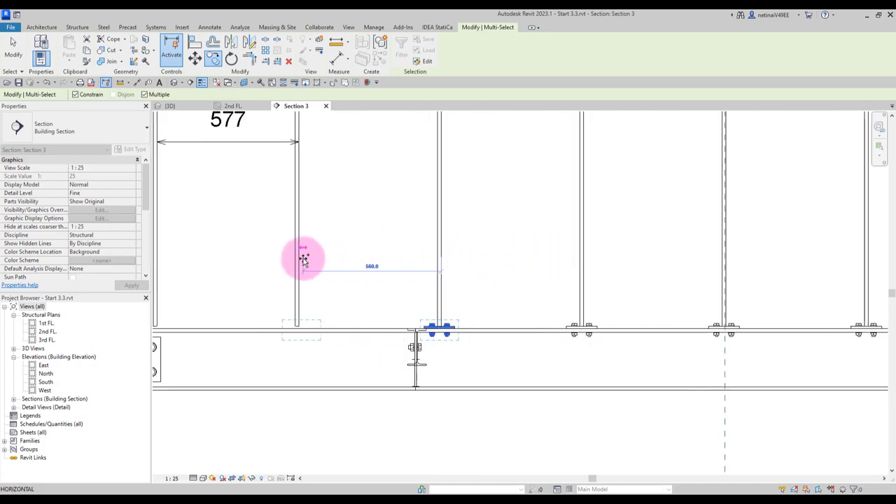
pyautogui.moveTo(348, 263); pyautogui.dragTo(550, 261, button='middle')
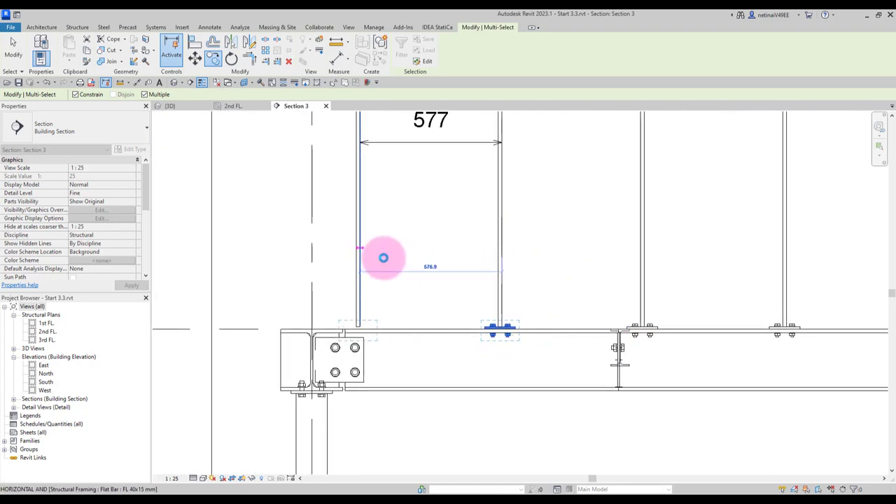
pyautogui.click(384, 257)
# Measure the gap between the beam end and the base plate edge
pyautogui.scroll(-3, 422, 304)
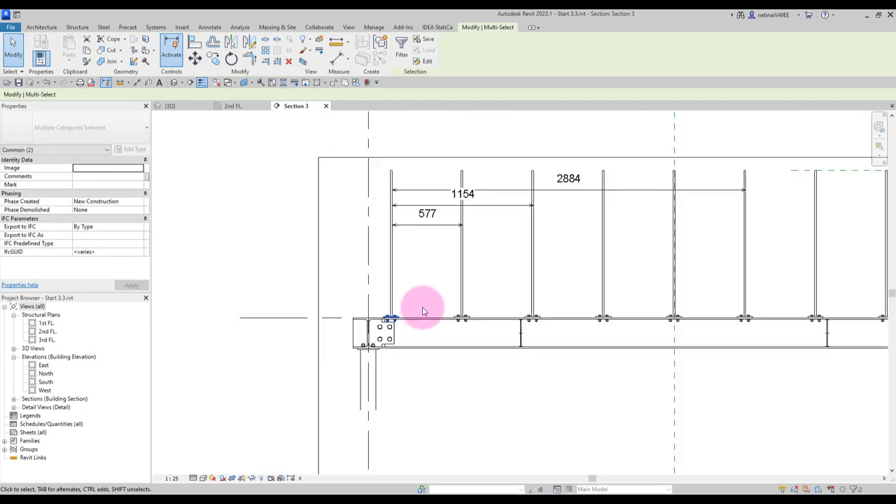
pyautogui.scroll(3, 392, 310)
pyautogui.scroll(4, 364, 329)
pyautogui.press('Escape')
pyautogui.scroll(3, 346, 329)
pyautogui.scroll(2, 356, 324)
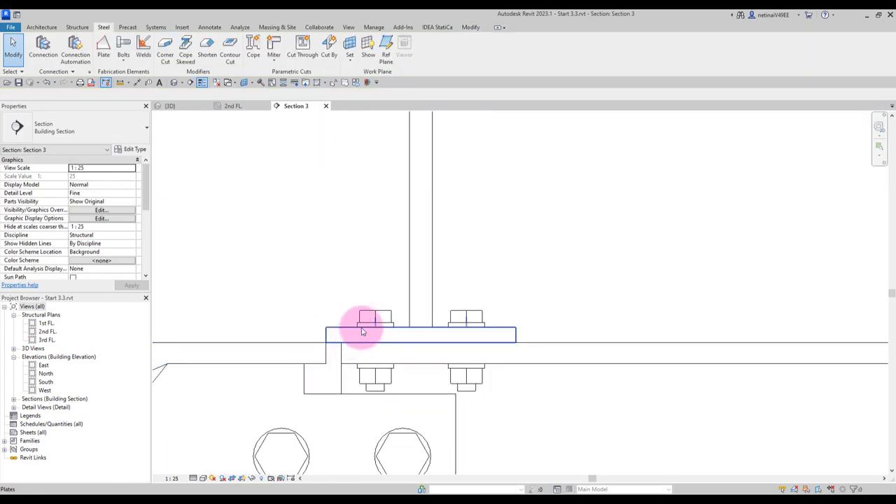
pyautogui.click(121, 84)
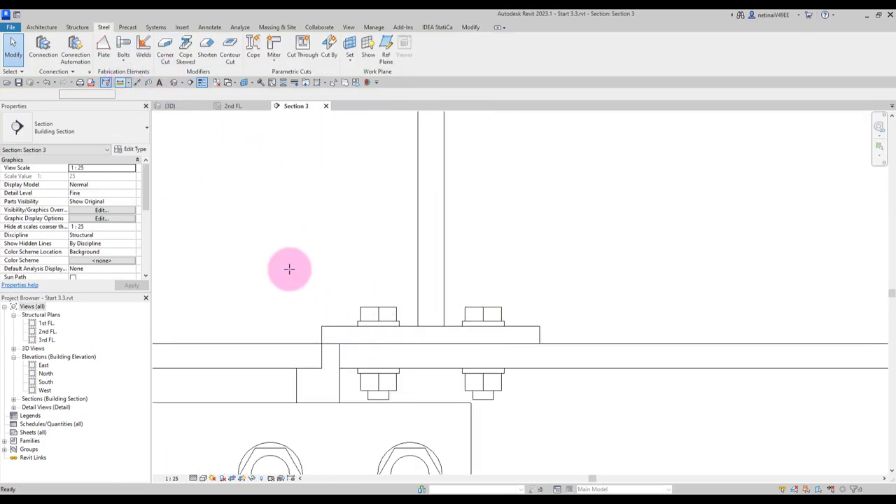
pyautogui.click(322, 343)
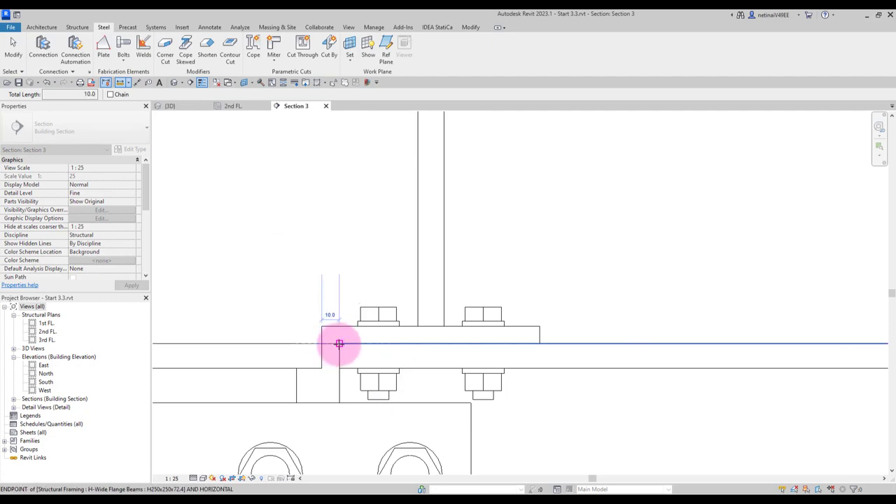
pyautogui.press('Escape')
pyautogui.press('Escape')
pyautogui.scroll(-3, 346, 354)
pyautogui.scroll(-3, 364, 353)
pyautogui.scroll(-1, 366, 350)
# Move the first post array group 10 mm along the beam
pyautogui.click(370, 287)
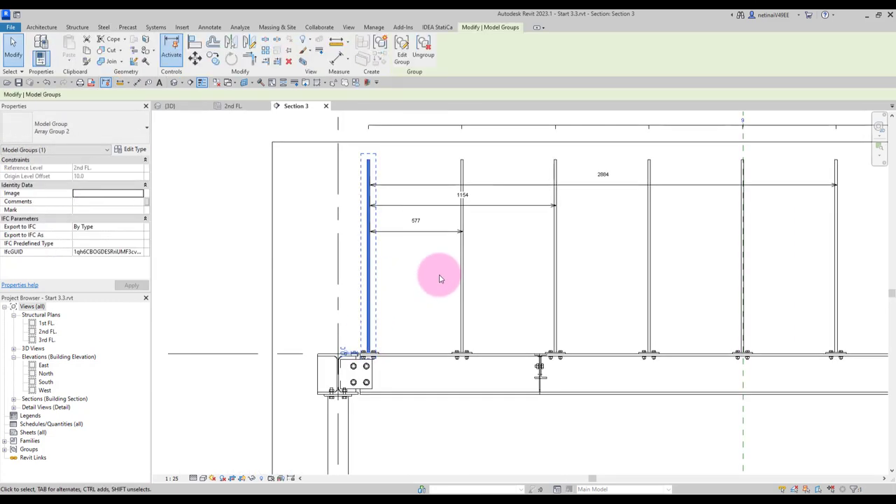
pyautogui.click(194, 59)
pyautogui.click(402, 294)
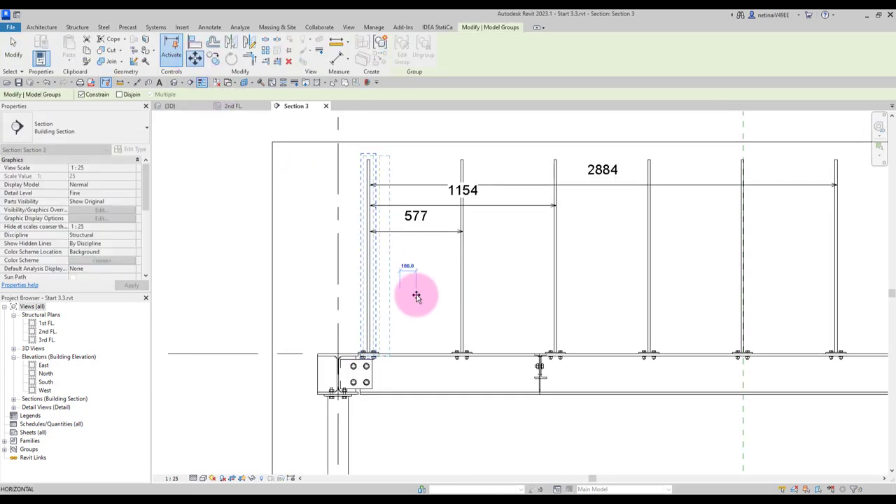
pyautogui.write('10')
pyautogui.press('Return')
pyautogui.press('Escape')
pyautogui.scroll(-2, 416, 298)
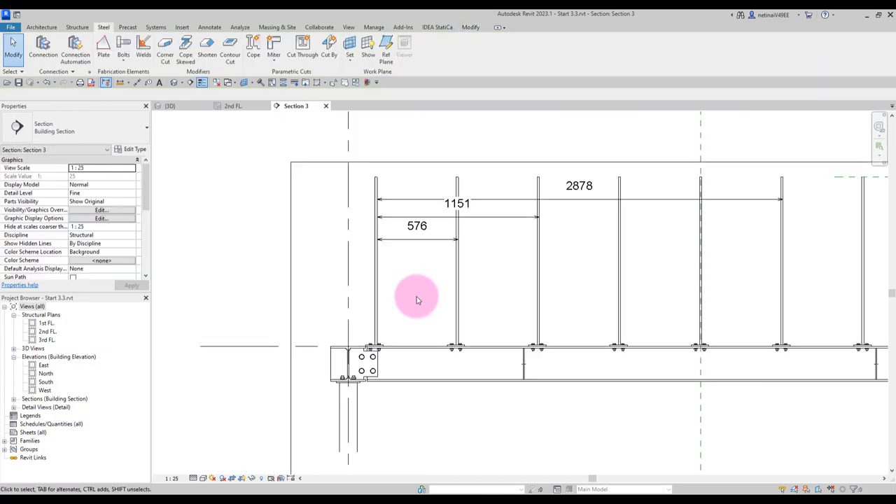
pyautogui.scroll(-2, 416, 299)
pyautogui.scroll(1, 448, 288)
pyautogui.scroll(-2, 476, 295)
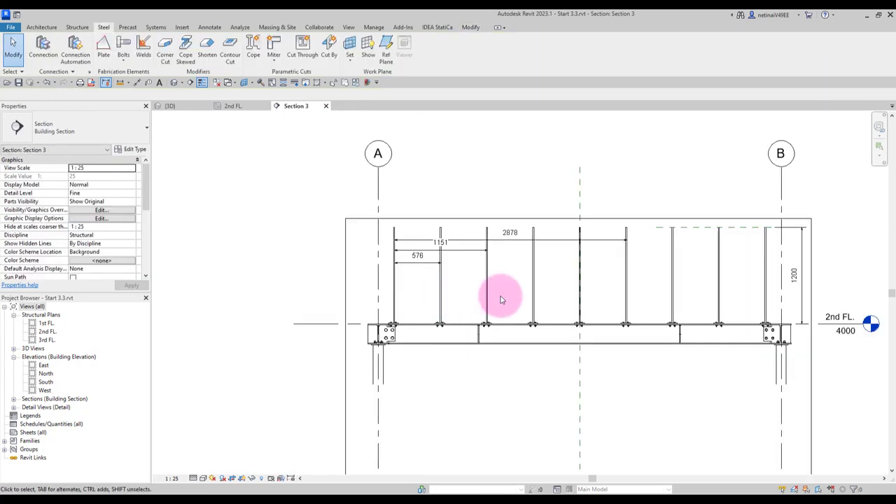
pyautogui.scroll(3, 401, 294)
pyautogui.scroll(3, 392, 308)
pyautogui.scroll(1, 357, 319)
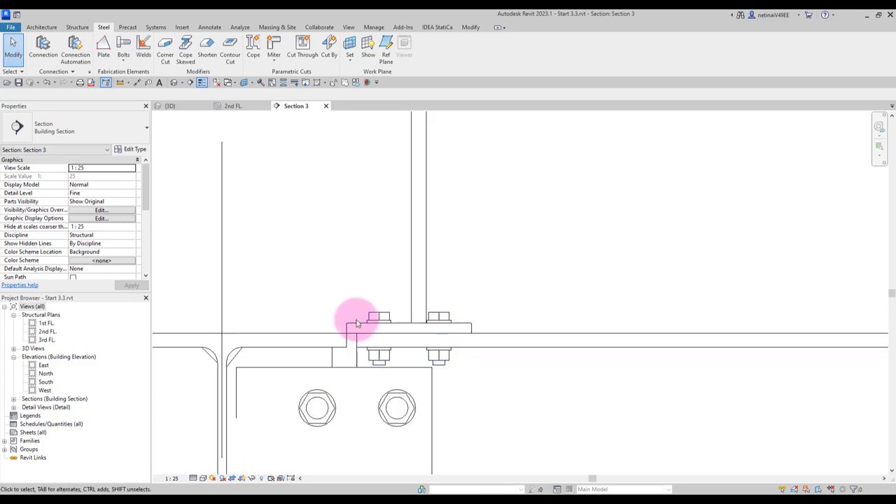
# Move the base plate and bolts from the beam endpoint to sit under the post
pyautogui.click(381, 316)
pyautogui.scroll(2, 383, 307)
pyautogui.keyDown('ctrl'); pyautogui.click(378, 322); pyautogui.keyUp('ctrl')
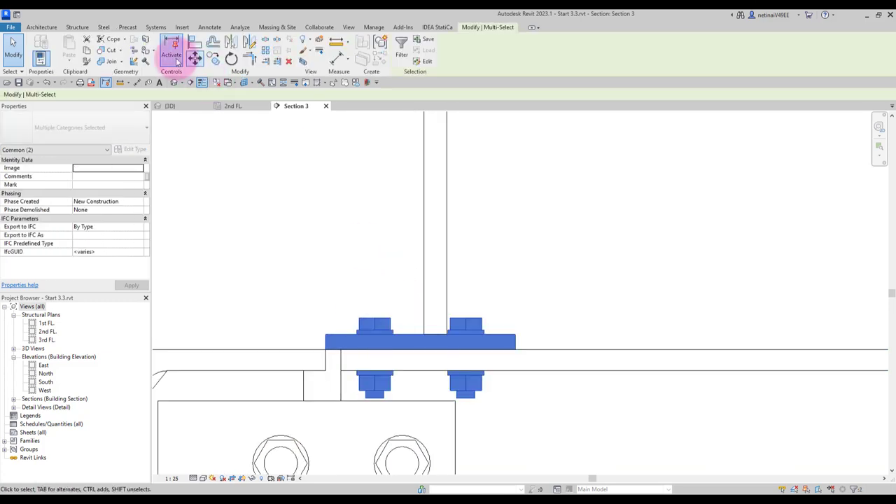
pyautogui.click(332, 346)
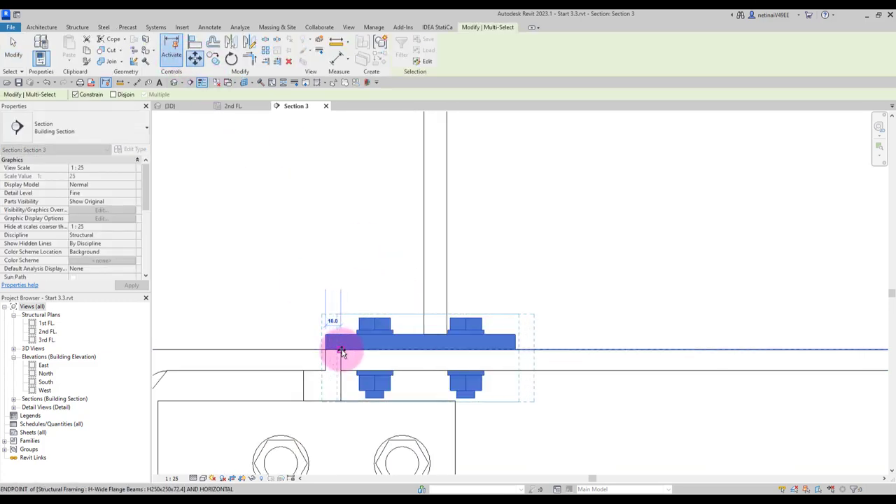
pyautogui.click(356, 300)
pyautogui.press('Escape')
pyautogui.scroll(-3, 355, 298)
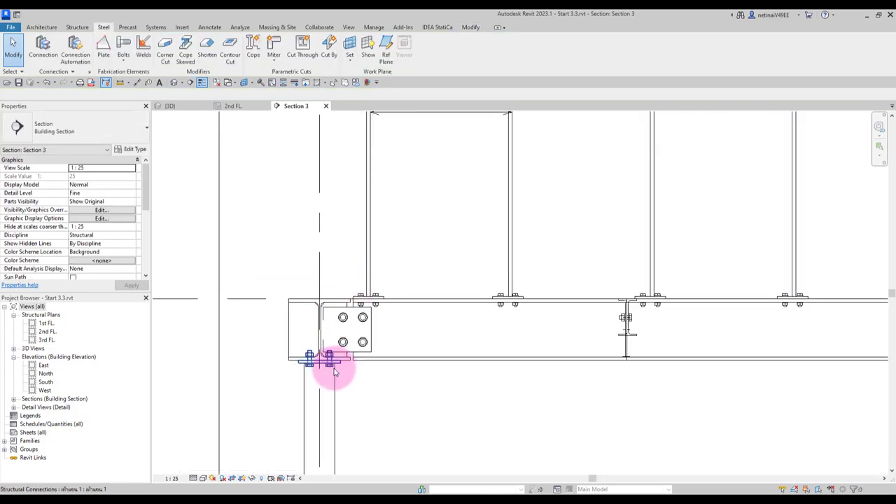
pyautogui.scroll(-2, 335, 373)
# Inspect the flat-bar posts and base plates in the 3D view, then return to the 2nd FL. plan
pyautogui.click(170, 106)
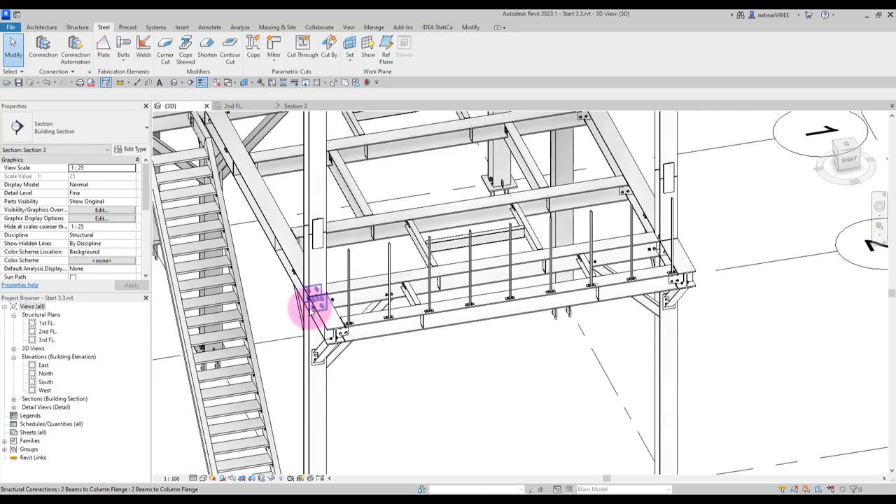
pyautogui.scroll(-3, 476, 356)
pyautogui.scroll(1, 490, 343)
pyautogui.scroll(3, 370, 356)
pyautogui.scroll(2, 519, 445)
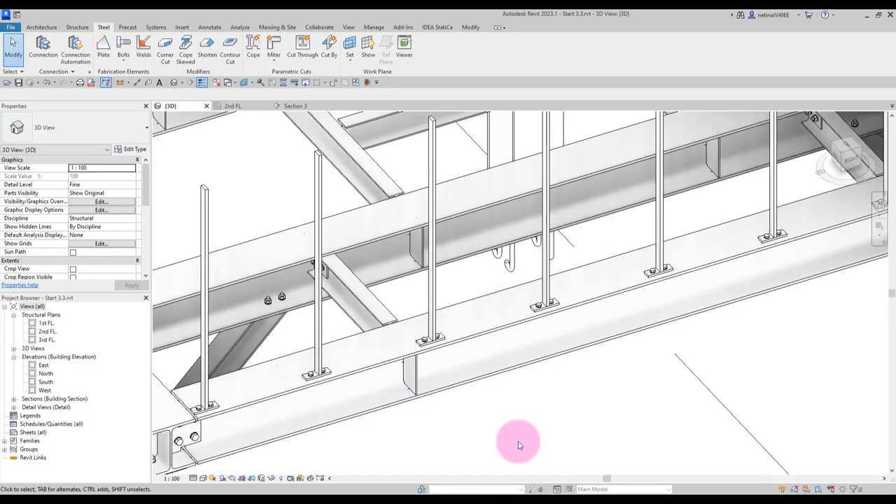
pyautogui.scroll(-3, 553, 420)
pyautogui.scroll(1, 644, 397)
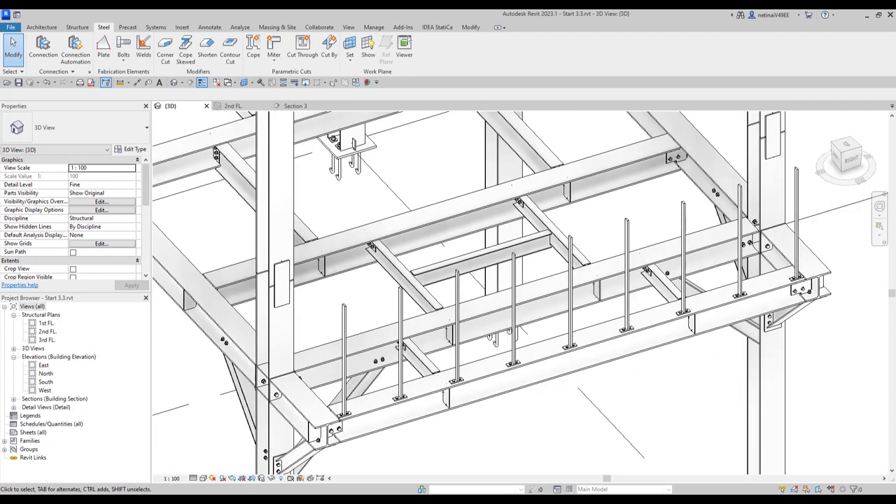
pyautogui.click(234, 107)
# Start a structural beam using the TUBS40x40x2.3 hollow section type
pyautogui.scroll(-2, 448, 245)
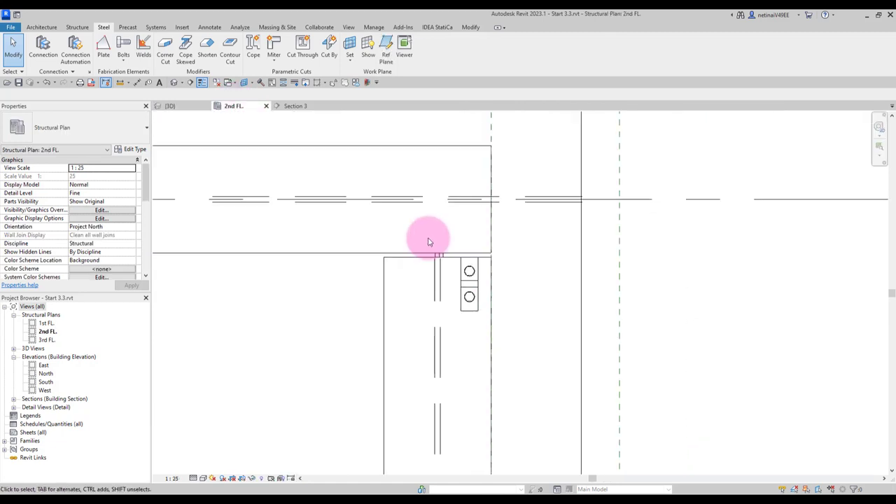
pyautogui.click(77, 28)
pyautogui.click(48, 46)
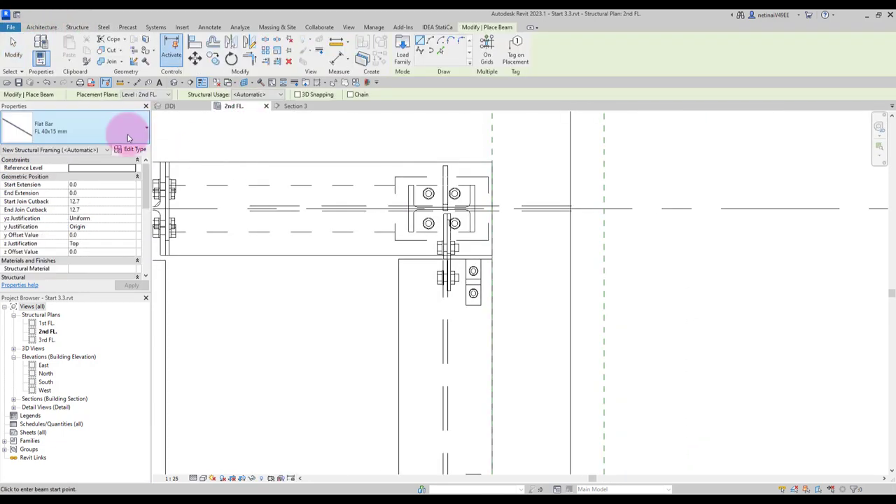
pyautogui.click(122, 140)
pyautogui.scroll(-2, 112, 210)
pyautogui.scroll(-2, 112, 226)
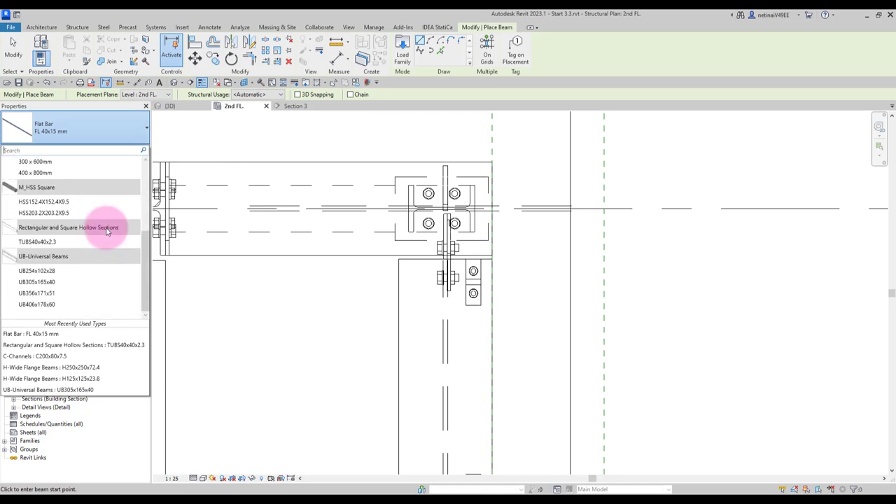
pyautogui.moveTo(38, 242)
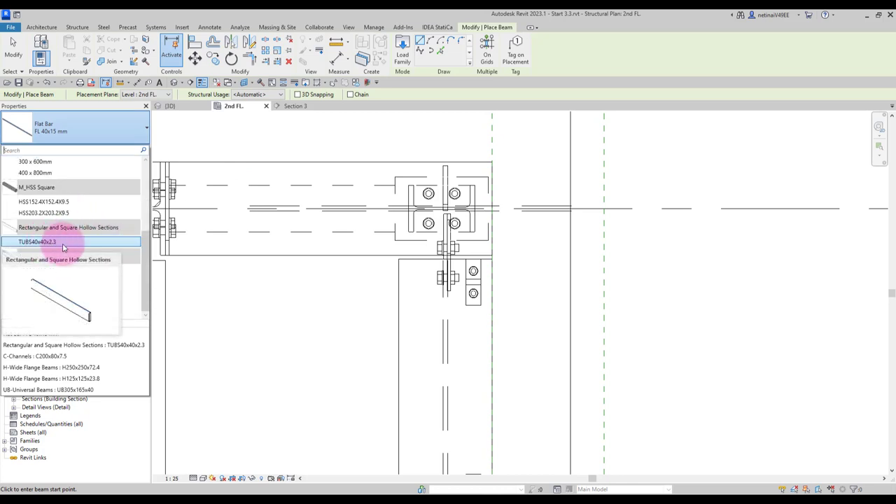
pyautogui.click(62, 246)
# Draw the hollow-section rail, about 580 long, beside the post
pyautogui.moveTo(520, 282); pyautogui.dragTo(516, 202, button='middle')
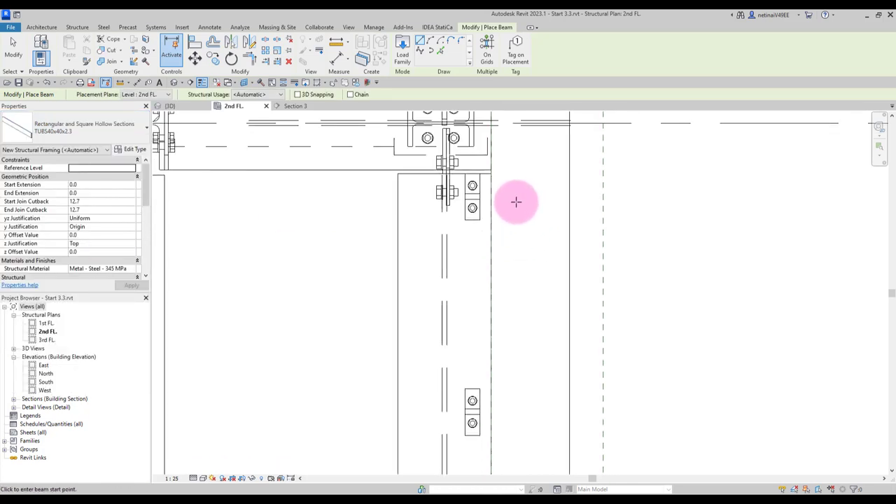
pyautogui.click(499, 196)
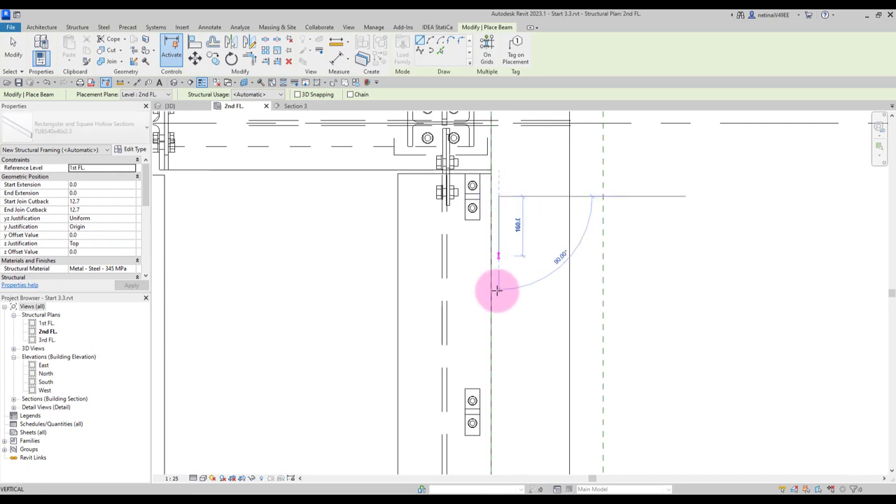
pyautogui.click(501, 411)
pyautogui.press('Escape')
pyautogui.press('Escape')
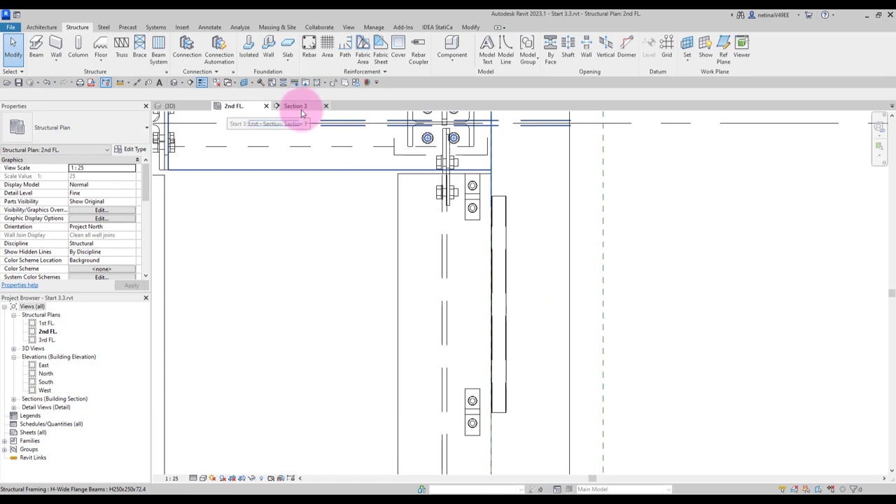
# Set the new rail's Start Level Offset to 100
pyautogui.click(500, 245)
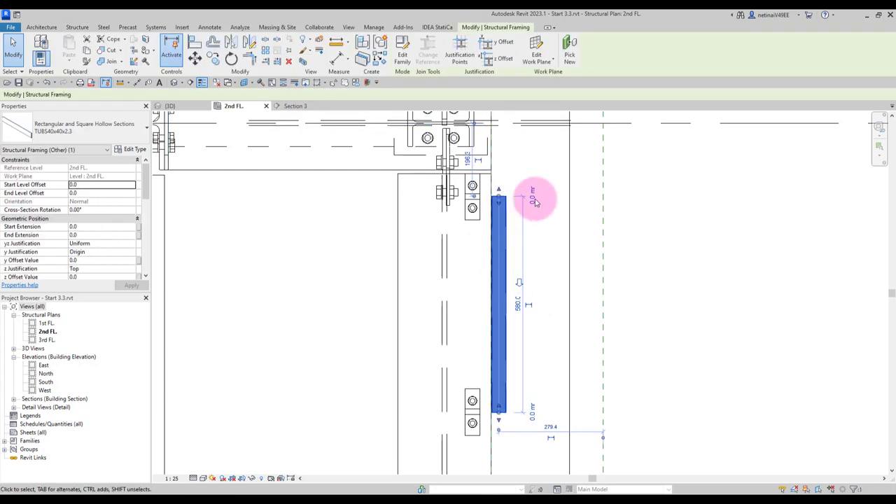
pyautogui.click(535, 200)
pyautogui.click(498, 210)
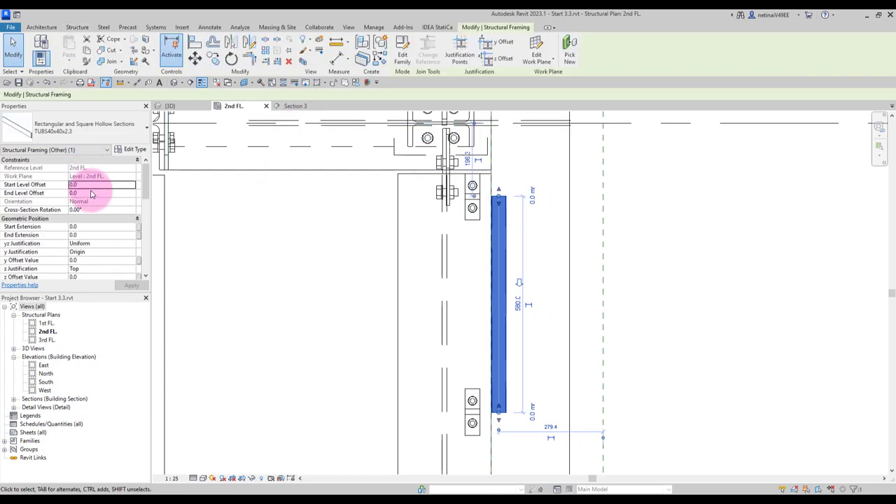
pyautogui.write('10')
pyautogui.click(87, 193)
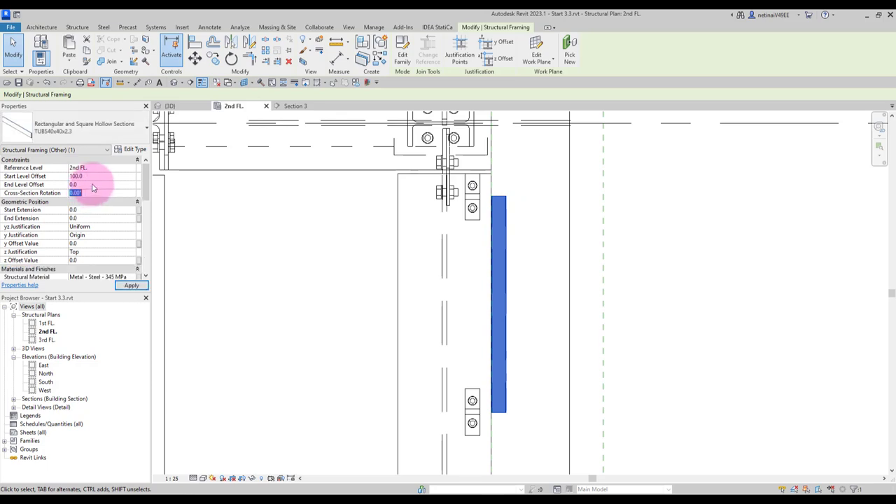
pyautogui.write('100')
# Commit the rail's End Level Offset of 100 and switch to Section 3
pyautogui.click(593, 259)
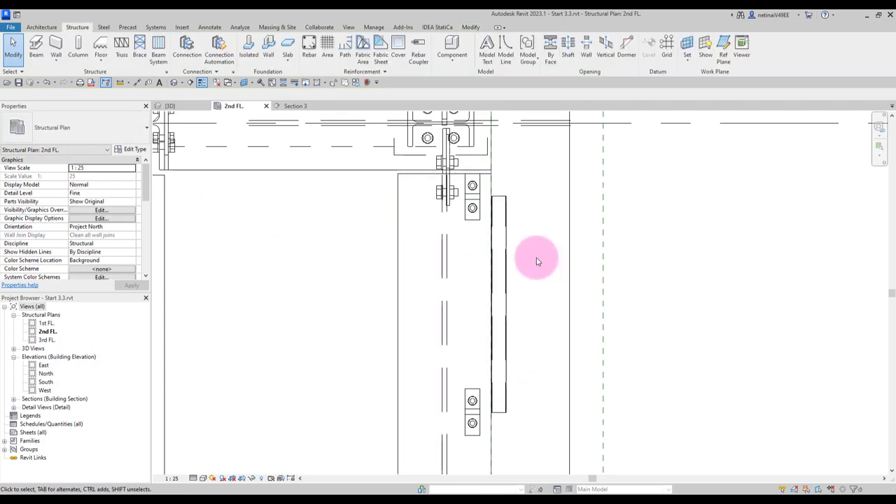
pyautogui.scroll(-2, 592, 258)
pyautogui.click(312, 107)
pyautogui.scroll(-3, 350, 186)
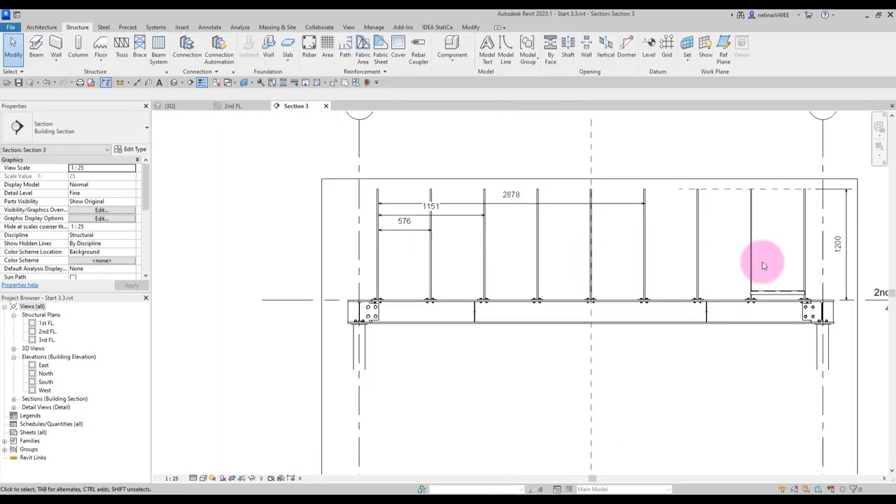
pyautogui.scroll(2, 770, 260)
pyautogui.scroll(3, 622, 296)
# Select the new rail in Section 3 to check it, cancelling the Trim/Extend attempt
pyautogui.click(537, 314)
pyautogui.scroll(2, 455, 313)
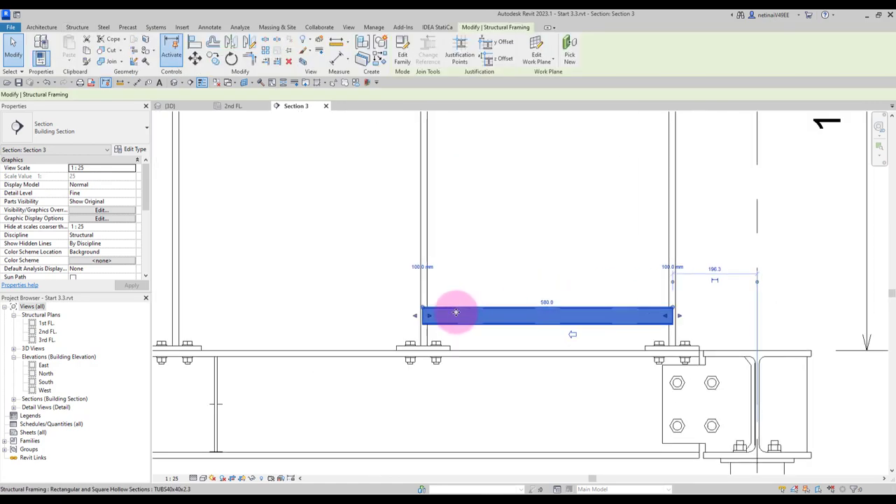
pyautogui.scroll(2, 464, 282)
pyautogui.scroll(-2, 410, 324)
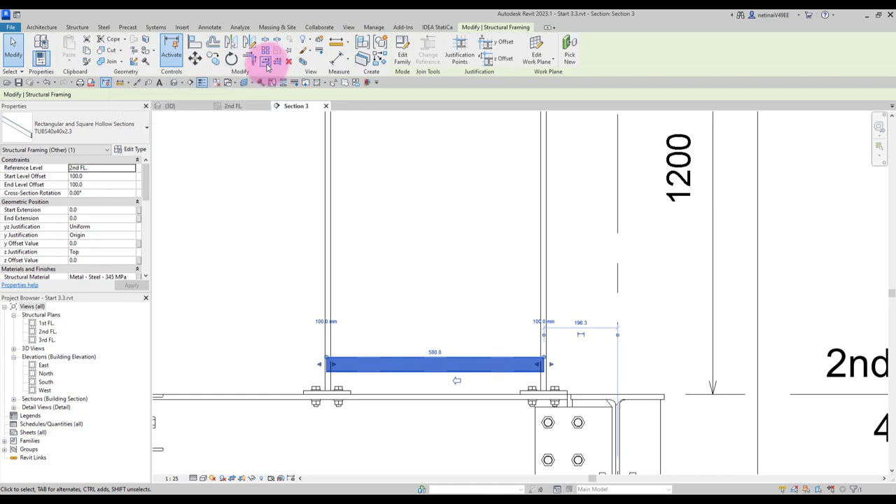
pyautogui.press('Escape')
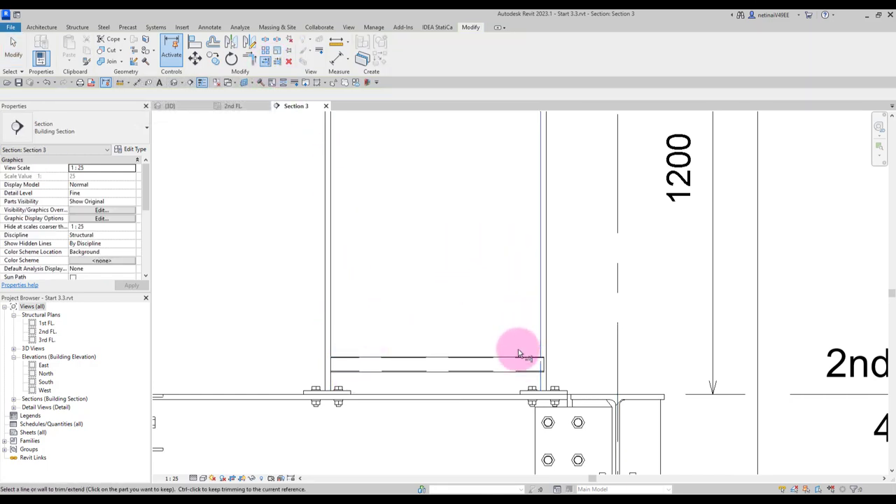
pyautogui.scroll(-3, 516, 352)
pyautogui.press('Escape')
# Move the lower hollow rail up onto the 1200 top reference line
pyautogui.moveTo(471, 317); pyautogui.dragTo(448, 333, button='middle')
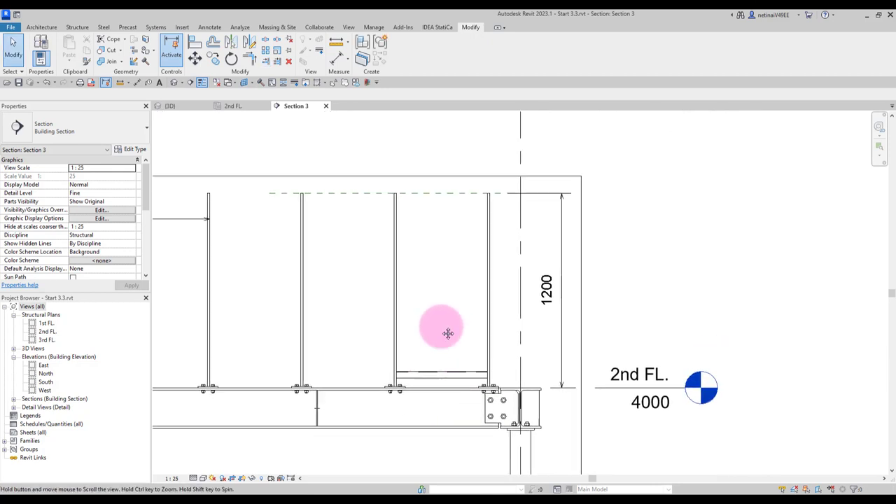
pyautogui.click(442, 373)
pyautogui.click(195, 56)
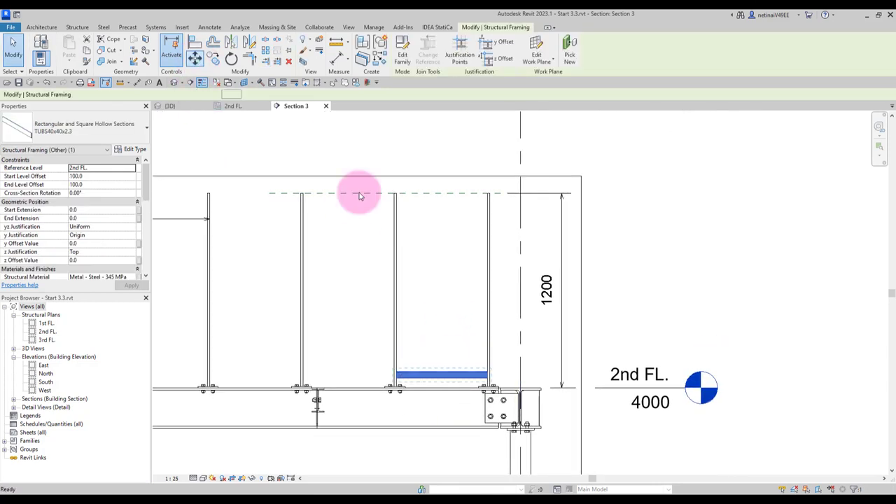
pyautogui.click(429, 371)
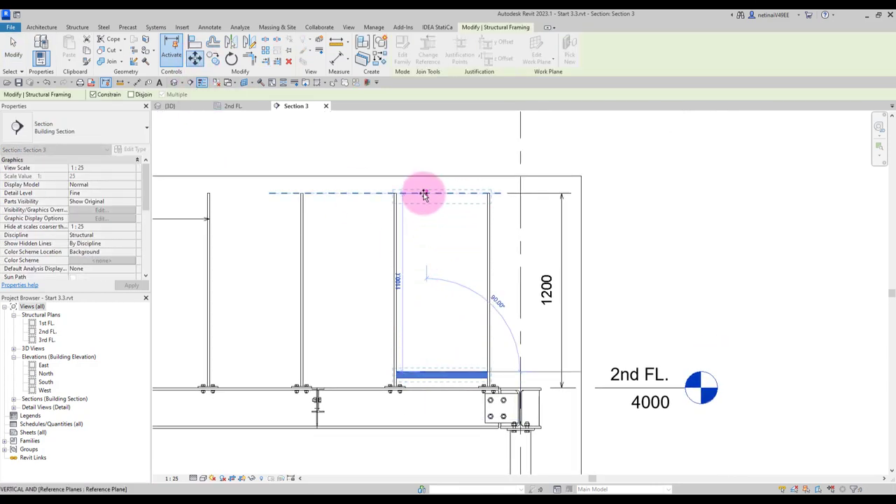
pyautogui.click(425, 228)
pyautogui.click(434, 266)
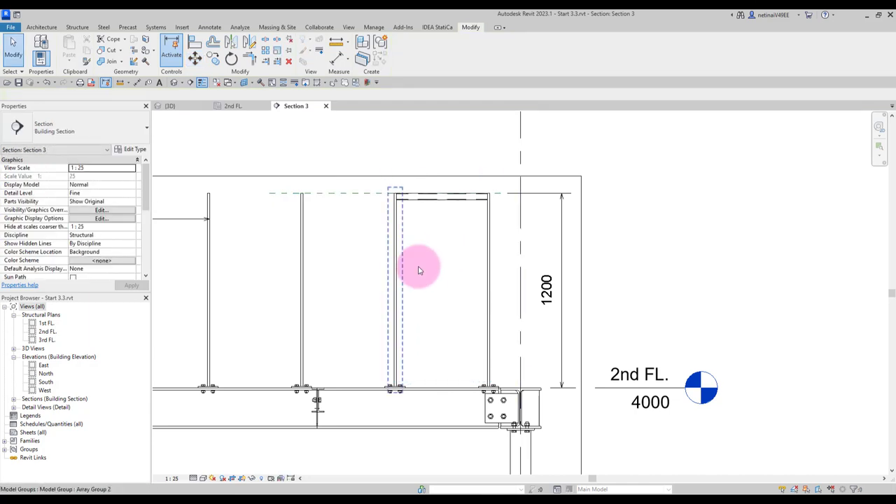
# Move the other rail down to roughly mid-height between the posts
pyautogui.click(427, 197)
pyautogui.click(196, 57)
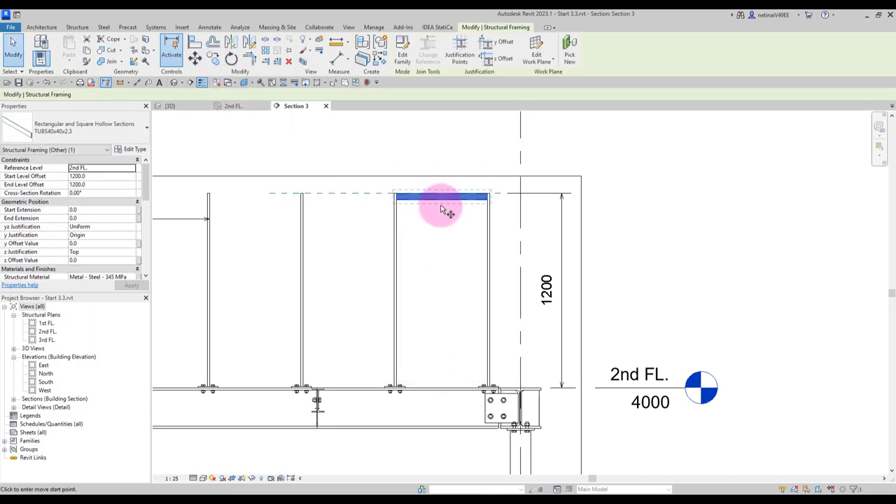
pyautogui.click(441, 204)
pyautogui.click(439, 303)
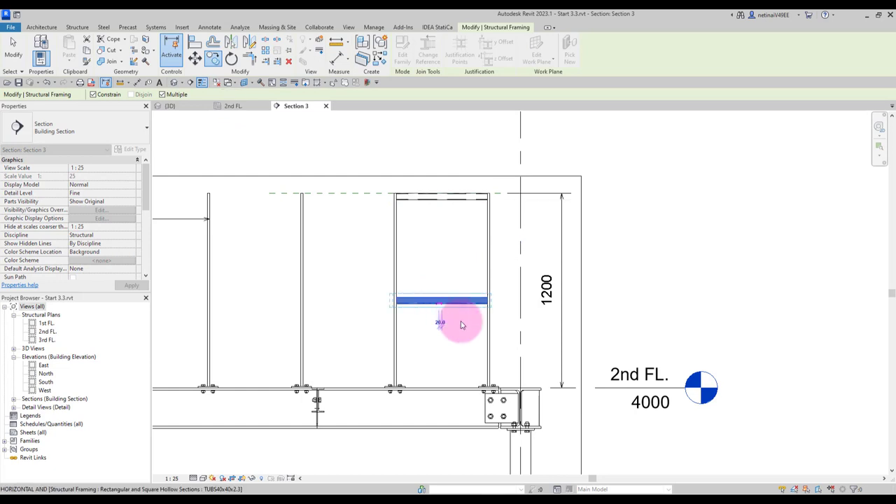
pyautogui.click(466, 357)
# Dimension the rails with DI and apply EQ to centre the mid rail
pyautogui.press('d')
pyautogui.press('i')
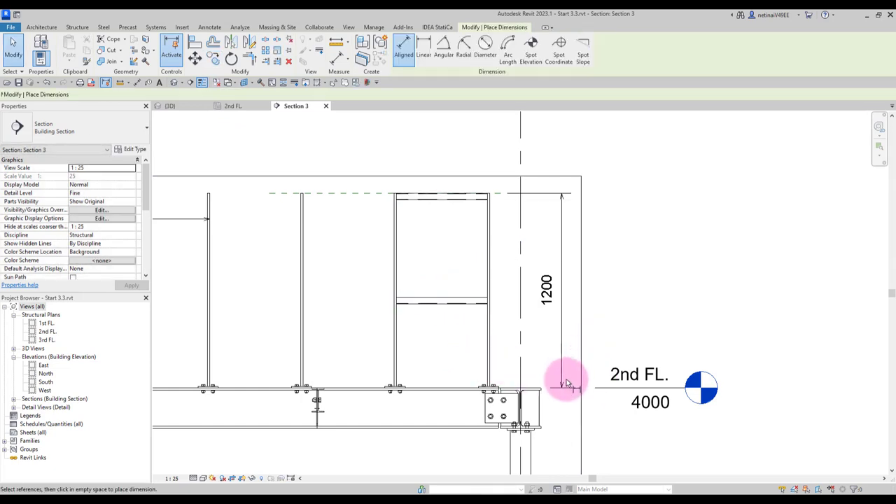
pyautogui.click(441, 304)
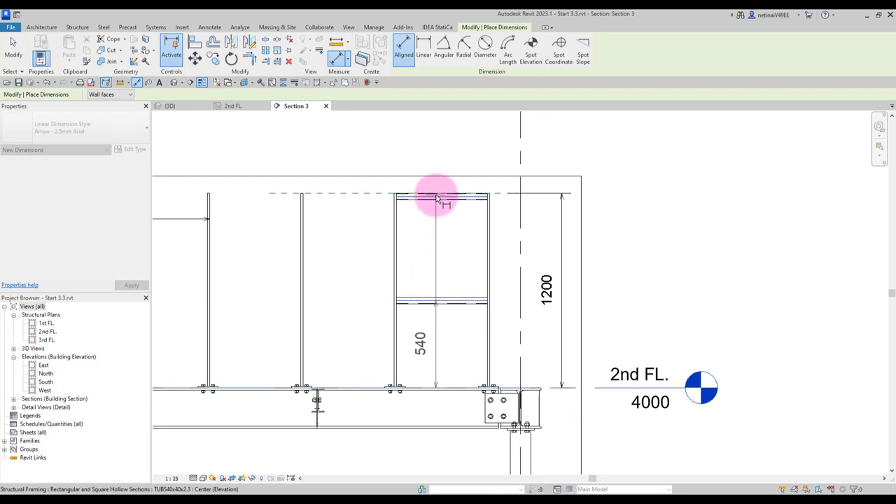
pyautogui.click(436, 196)
pyautogui.click(444, 233)
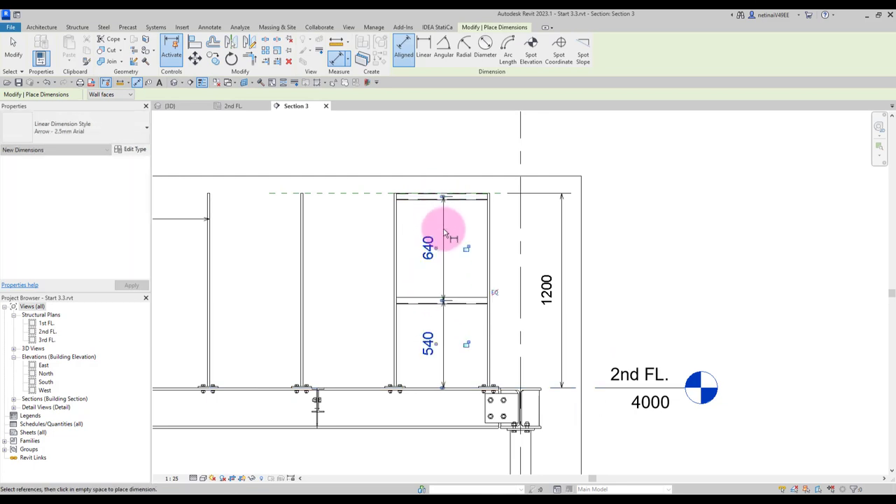
pyautogui.click(498, 297)
pyautogui.press('Escape')
pyautogui.press('Escape')
pyautogui.scroll(-2, 548, 328)
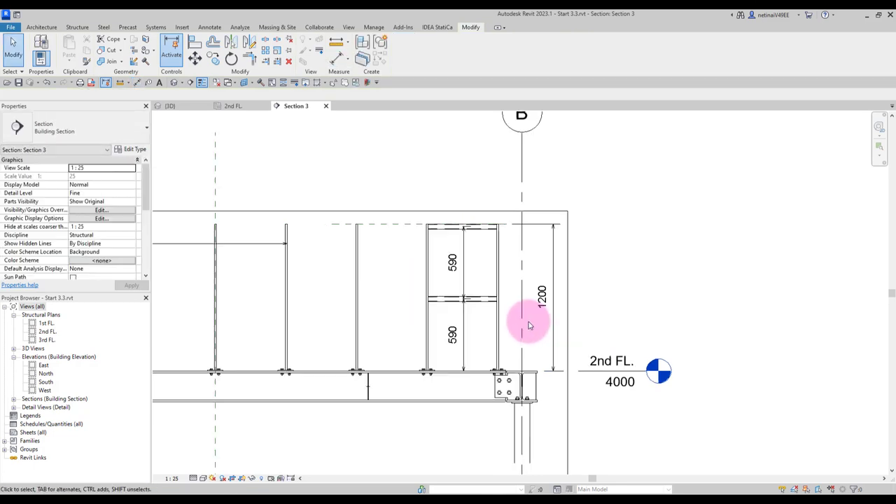
pyautogui.click(508, 286)
# Delete the temporary equal-spacing dimension
pyautogui.press('Delete')
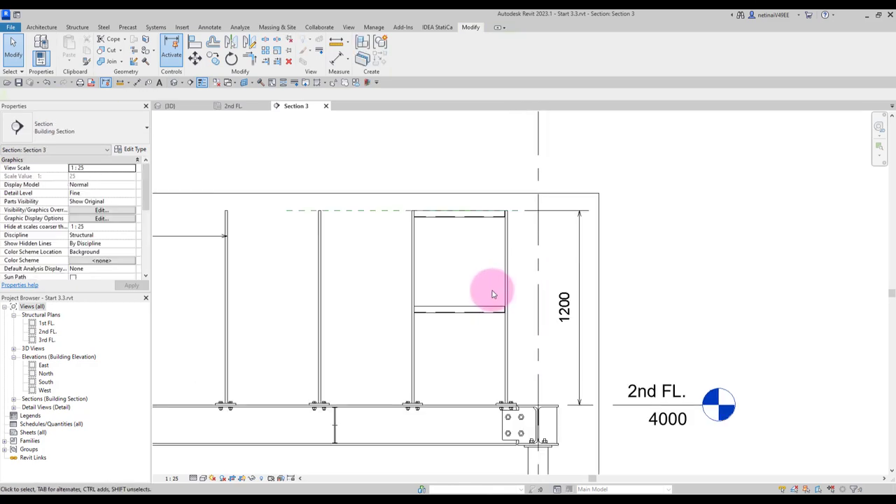
pyautogui.scroll(1, 490, 289)
pyautogui.scroll(1, 486, 334)
pyautogui.scroll(1, 483, 244)
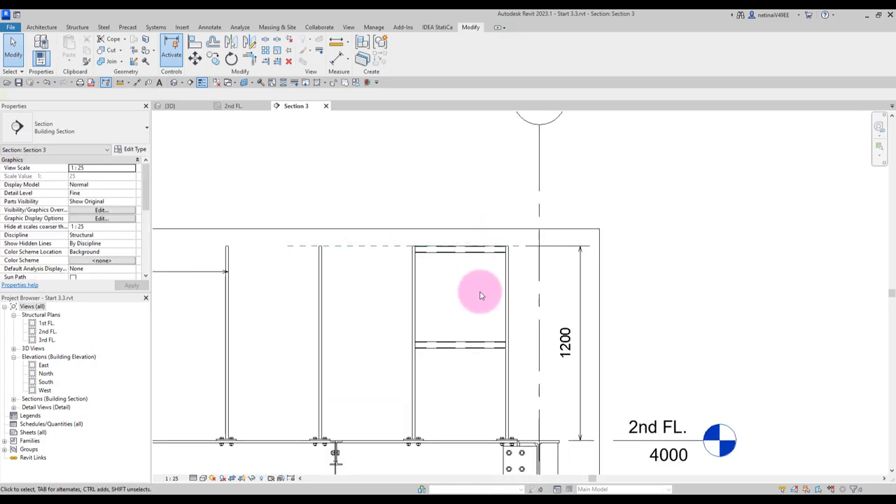
pyautogui.scroll(-1, 468, 312)
# Select both the mid and top hollow rails
pyautogui.click(462, 330)
pyautogui.scroll(2, 456, 311)
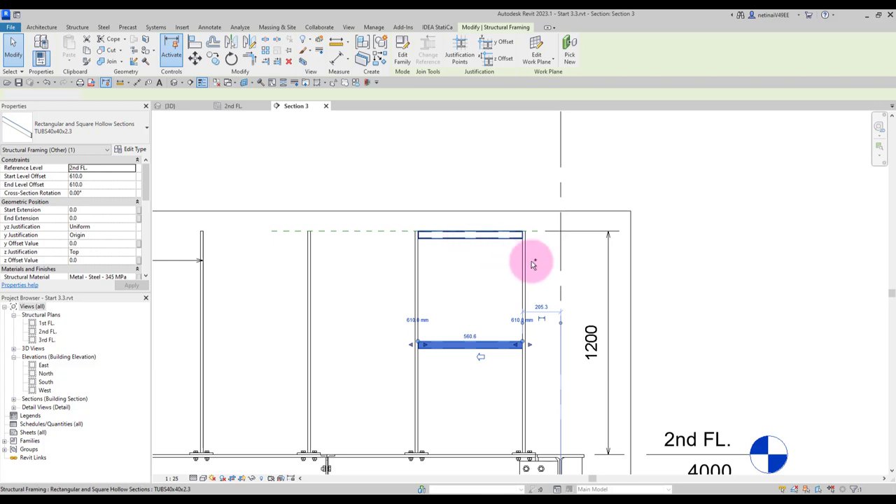
pyautogui.keyDown('ctrl'); pyautogui.click(521, 238); pyautogui.keyUp('ctrl')
pyautogui.scroll(-1, 550, 265)
# Array the two rails with AR at one post-bay spacing, count 8
pyautogui.press('a')
pyautogui.press('r')
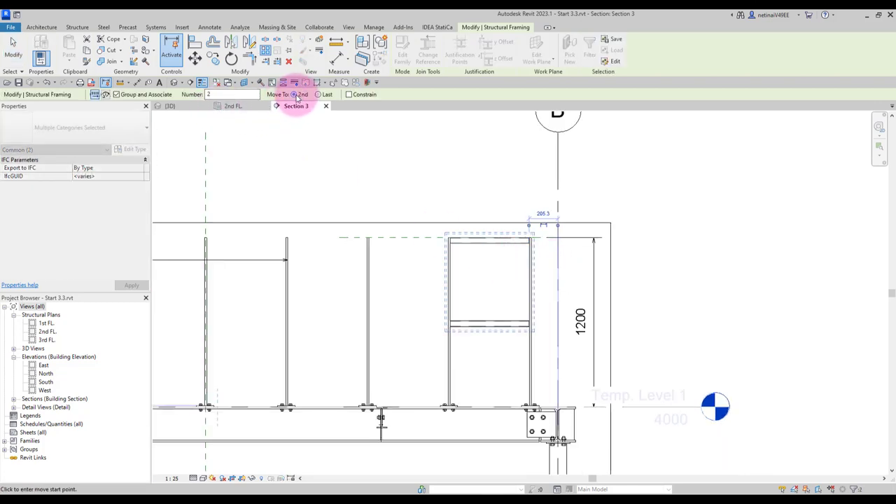
pyautogui.scroll(4, 500, 280)
pyautogui.scroll(1, 518, 287)
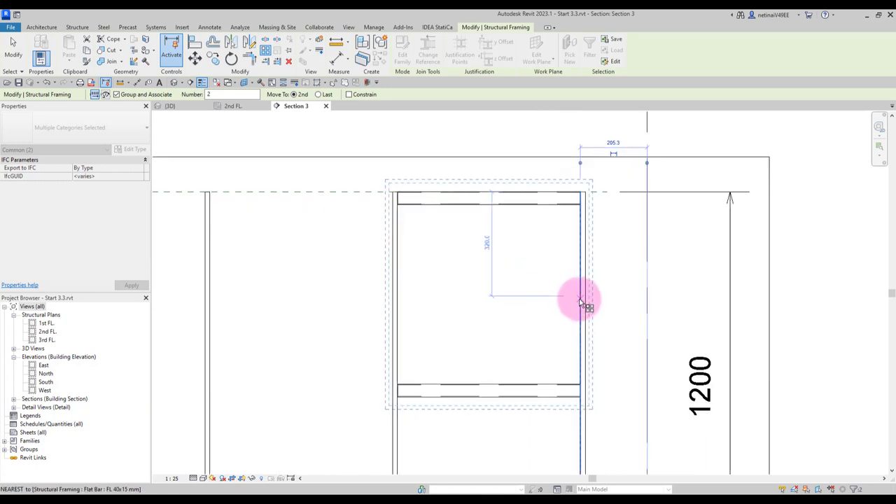
pyautogui.click(579, 303)
pyautogui.click(394, 302)
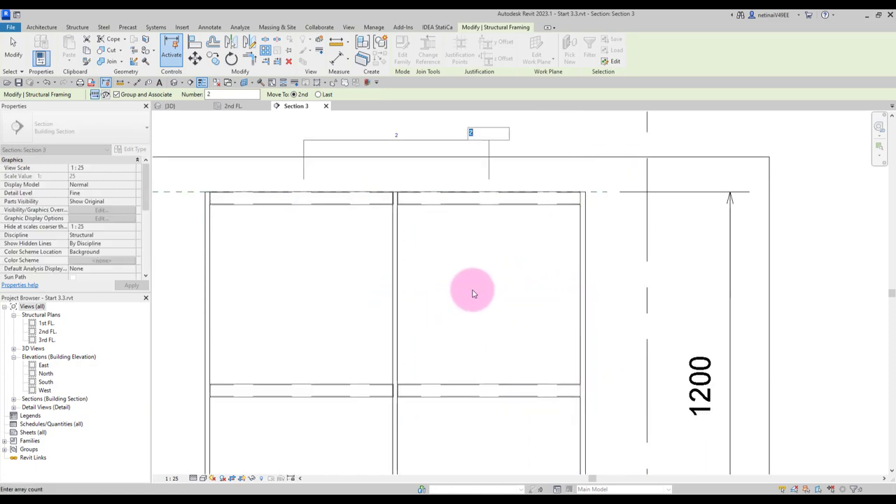
pyautogui.scroll(-1, 472, 293)
pyautogui.scroll(-2, 469, 293)
pyautogui.scroll(-2, 462, 295)
pyautogui.scroll(-1, 463, 295)
pyautogui.write('8')
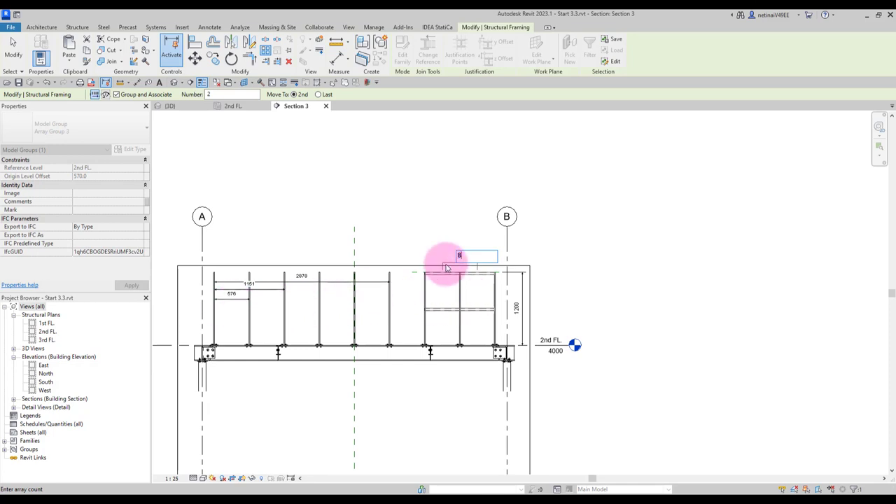
pyautogui.press('Return')
pyautogui.click(428, 222)
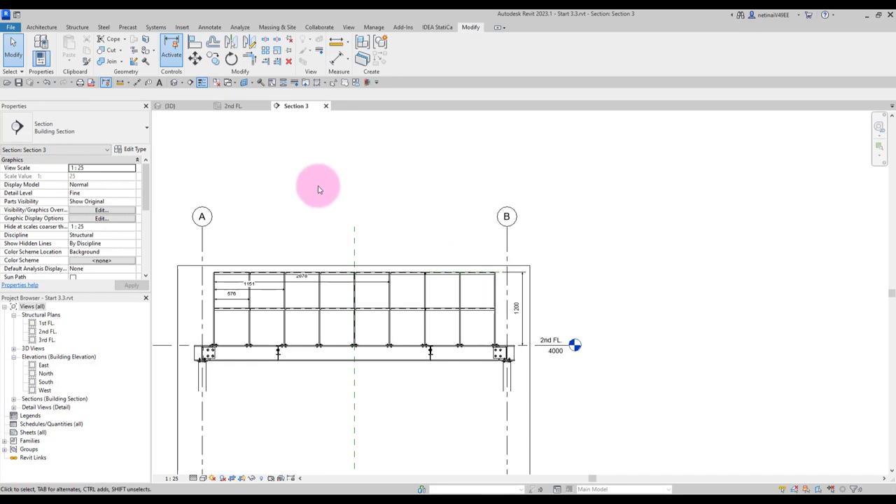
pyautogui.click(185, 107)
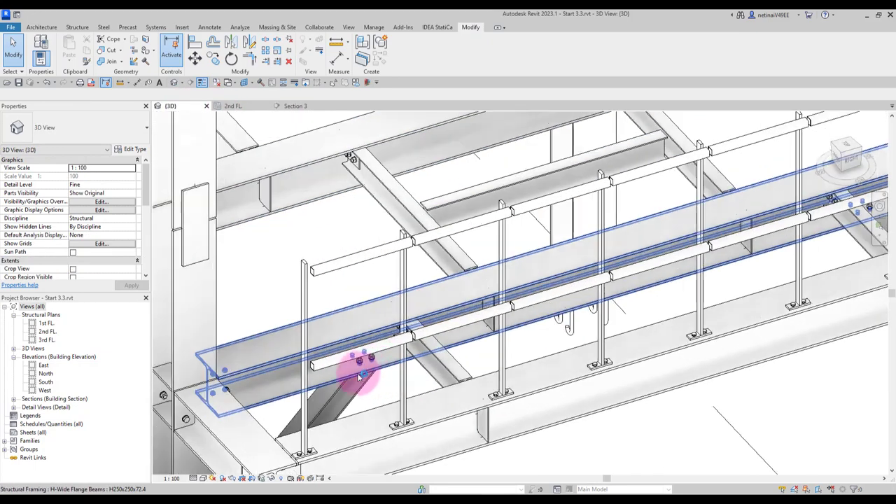
pyautogui.scroll(-2, 311, 366)
pyautogui.click(320, 362)
pyautogui.scroll(2, 320, 362)
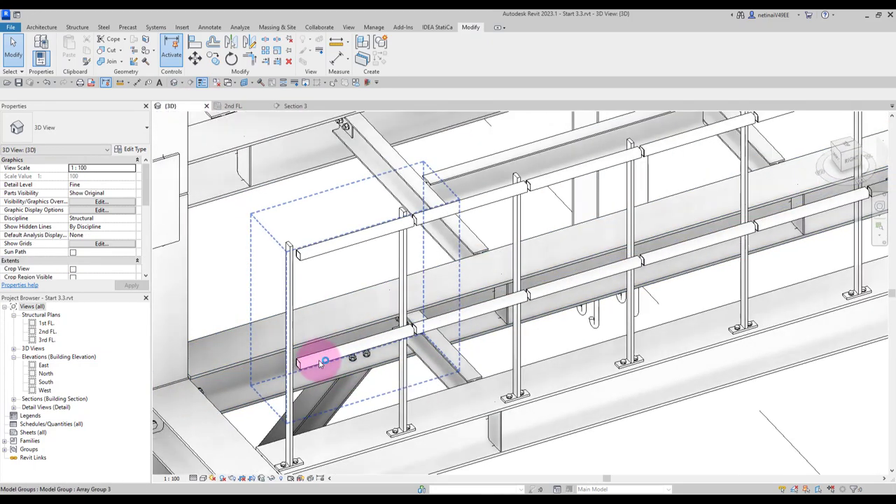
pyautogui.scroll(-3, 320, 363)
pyautogui.scroll(2, 730, 180)
pyautogui.scroll(2, 740, 200)
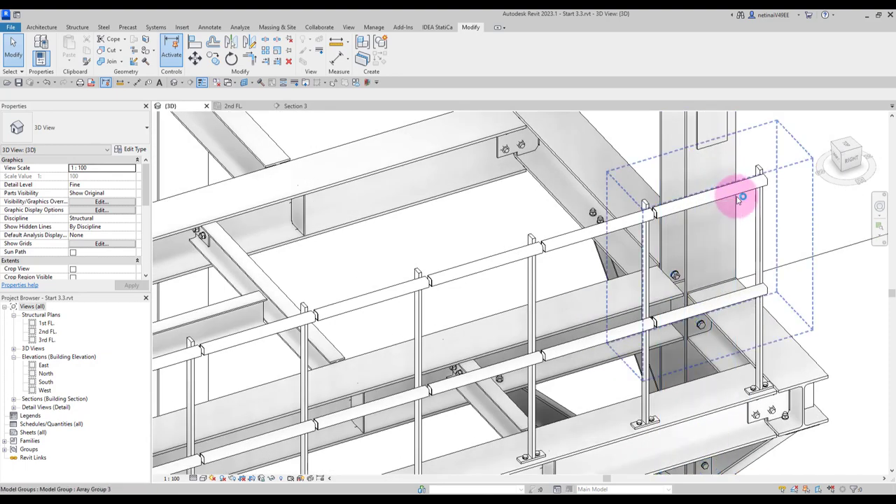
pyautogui.click(731, 203)
pyautogui.scroll(-2, 748, 209)
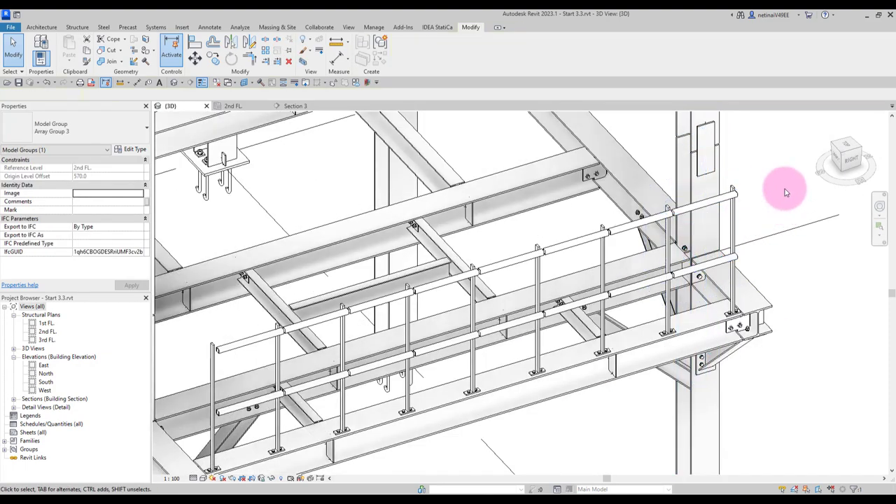
pyautogui.scroll(2, 785, 193)
pyautogui.click(704, 192)
pyautogui.scroll(1, 732, 224)
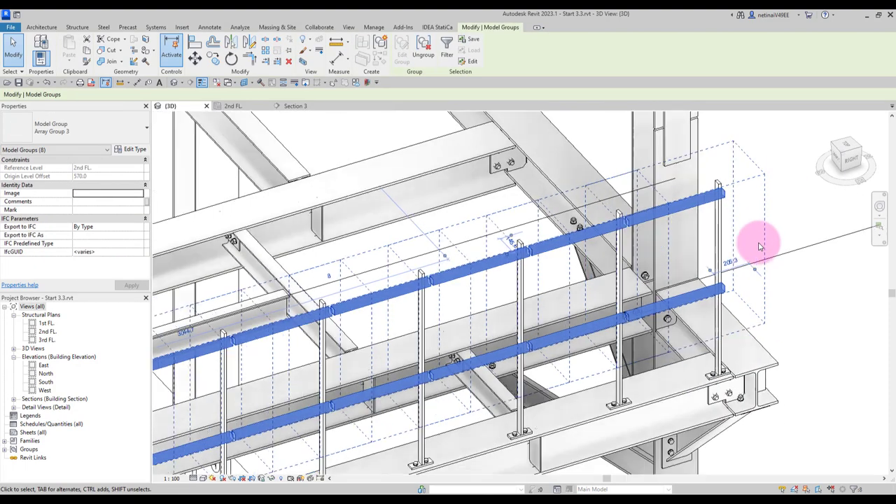
pyautogui.scroll(-2, 760, 246)
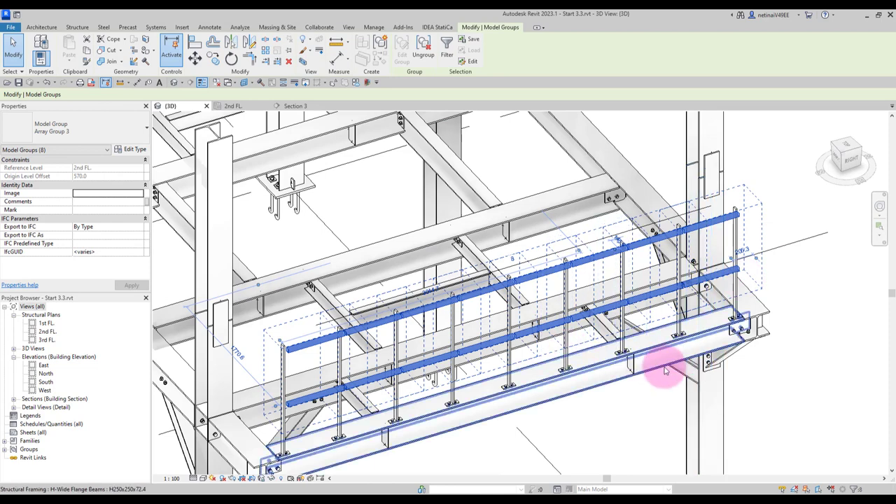
pyautogui.click(234, 106)
pyautogui.scroll(2, 522, 197)
pyautogui.scroll(-2, 521, 197)
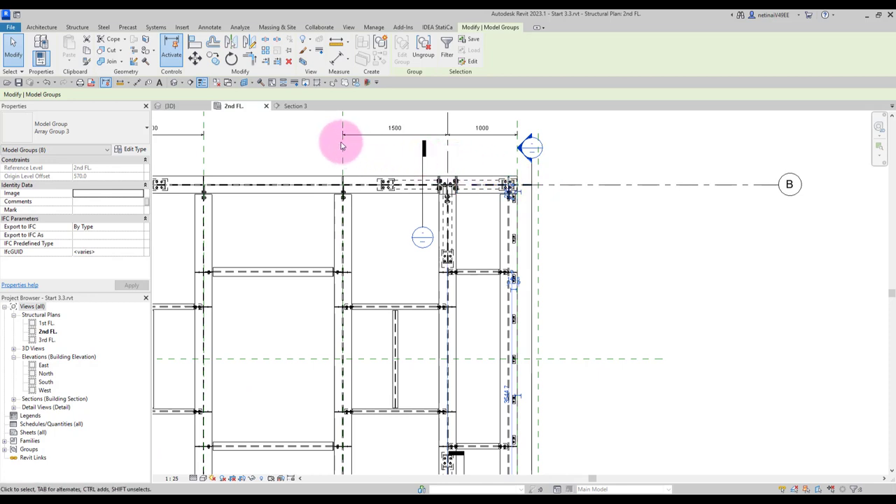
pyautogui.click(299, 109)
# Draw a new section line across the rails, ending below the beam
pyautogui.click(471, 284)
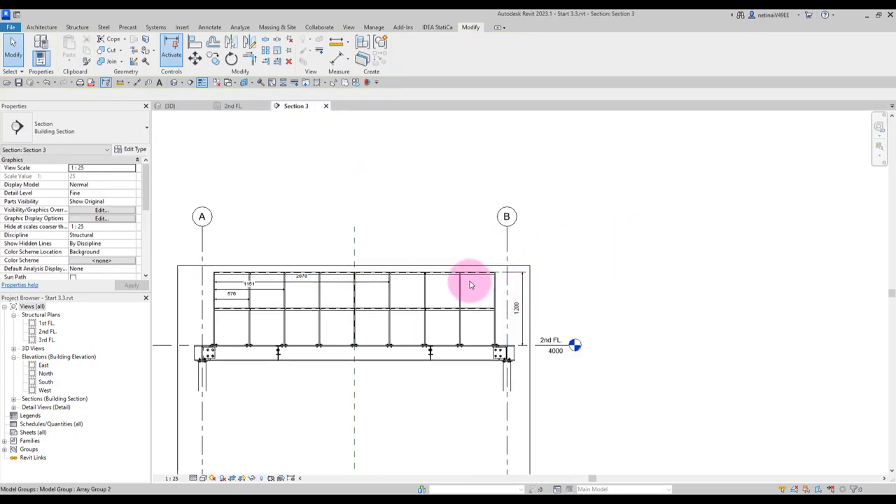
pyautogui.scroll(1, 471, 283)
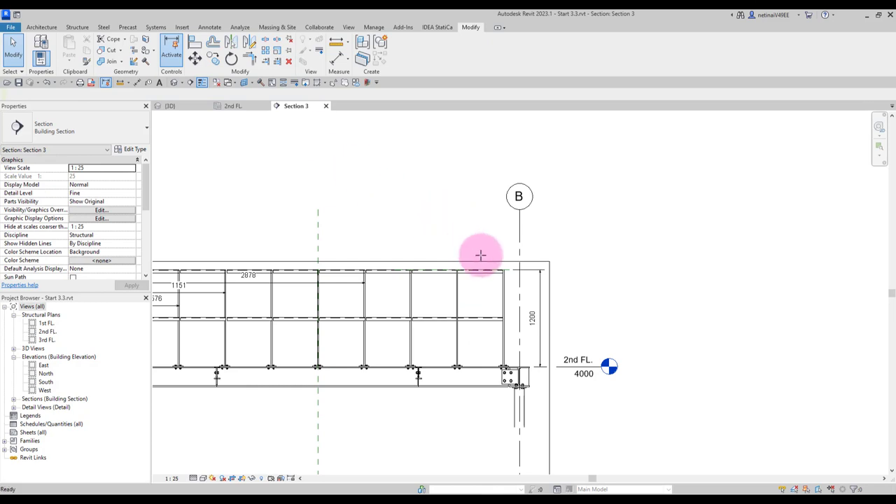
pyautogui.press('s')
pyautogui.press('e')
pyautogui.click(477, 235)
pyautogui.click(475, 406)
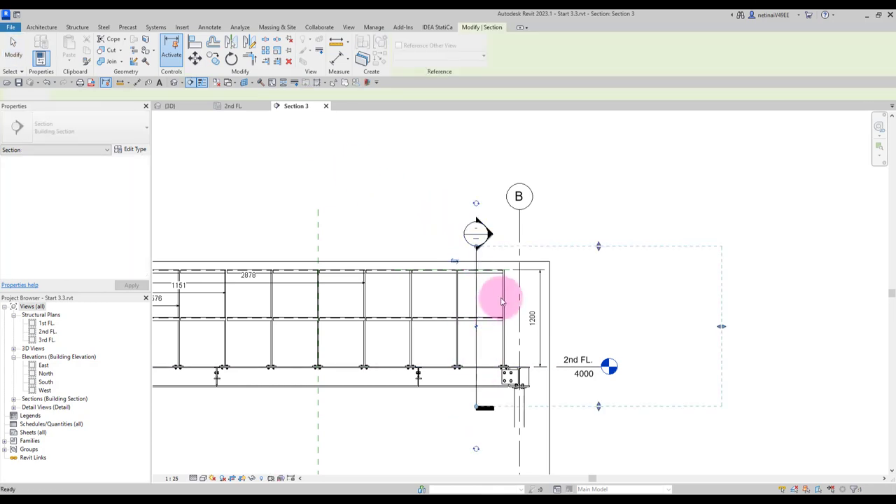
pyautogui.click(609, 274)
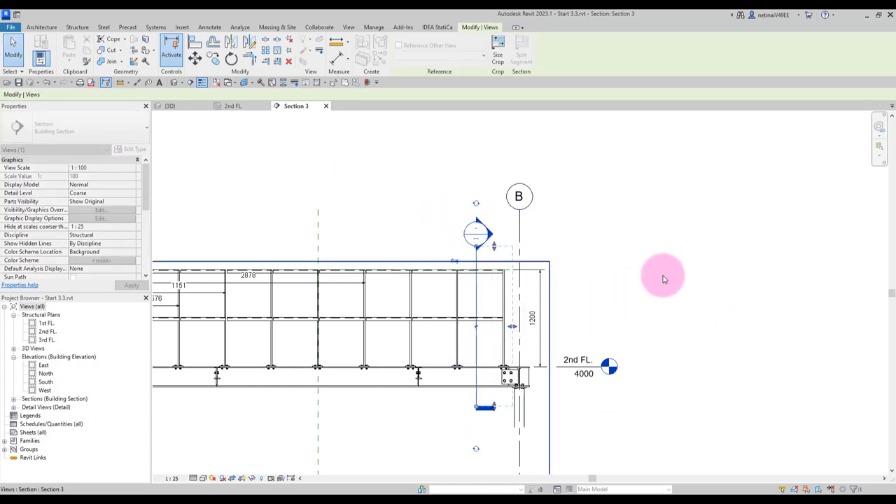
# Open Section 4 at Fine detail level and frame the rails beside the column
pyautogui.doubleClick(492, 237)
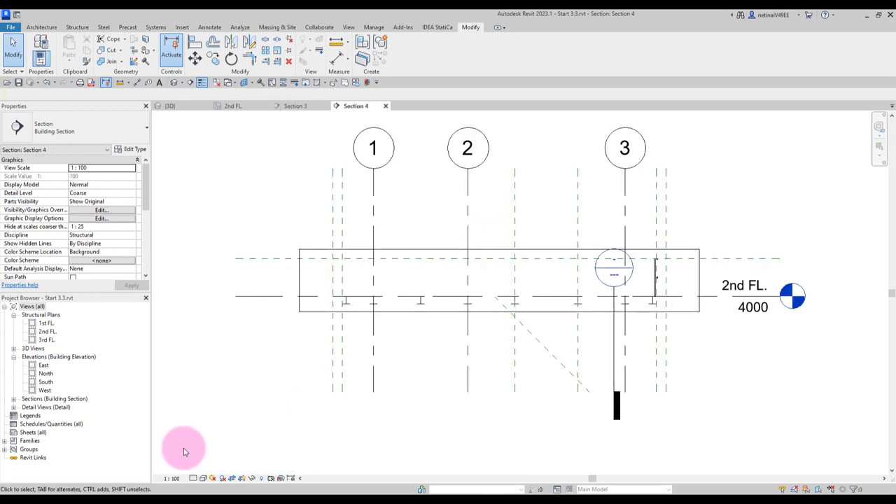
pyautogui.click(210, 467)
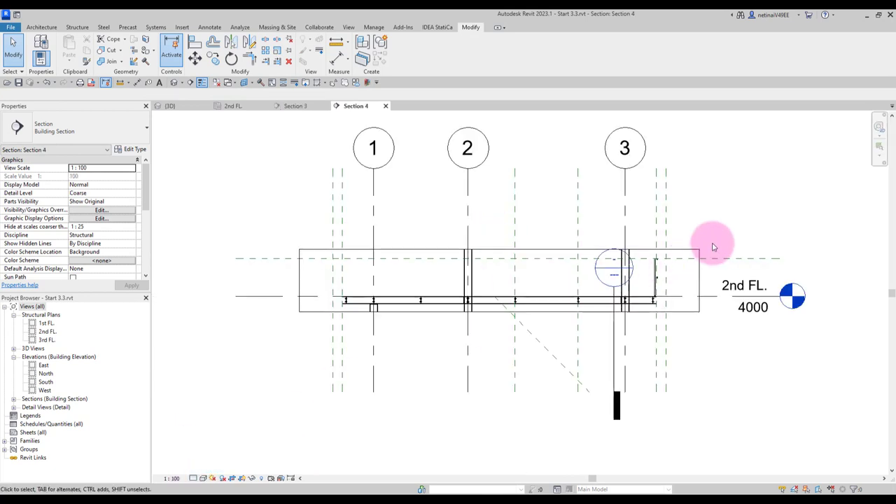
pyautogui.scroll(4, 660, 270)
pyautogui.scroll(4, 656, 270)
pyautogui.moveTo(656, 270); pyautogui.dragTo(427, 217, button='middle')
pyautogui.scroll(2, 427, 217)
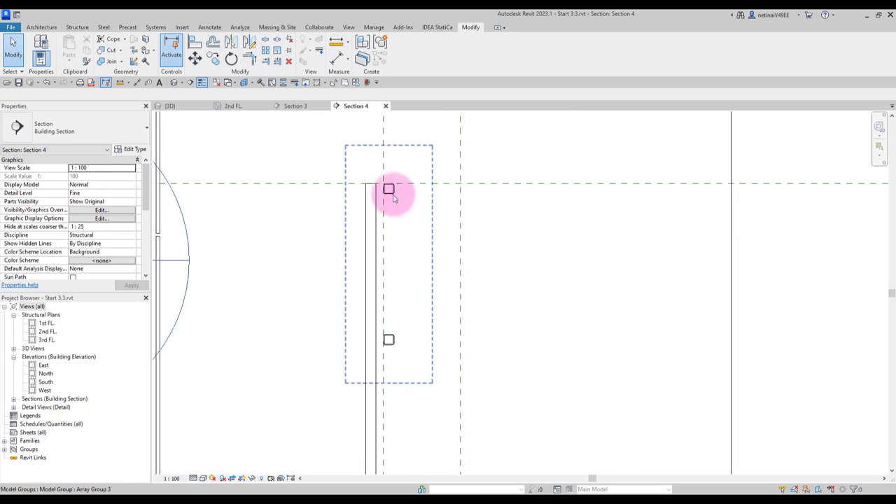
# Move the rail array group sideways so the rails sit over the post
pyautogui.click(422, 217)
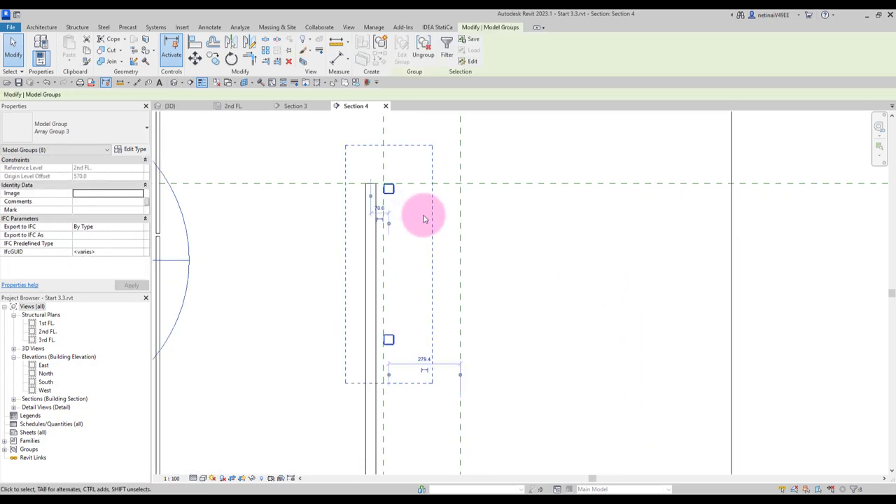
pyautogui.scroll(4, 360, 180)
pyautogui.click(196, 61)
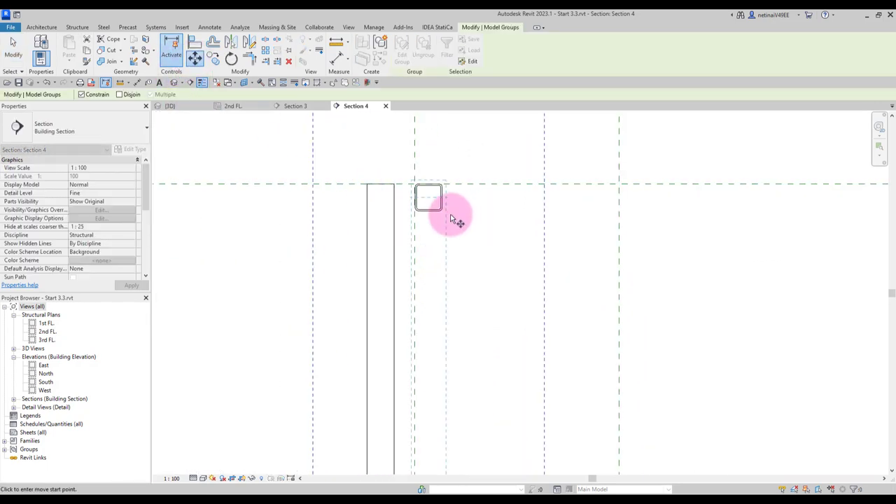
pyautogui.click(429, 216)
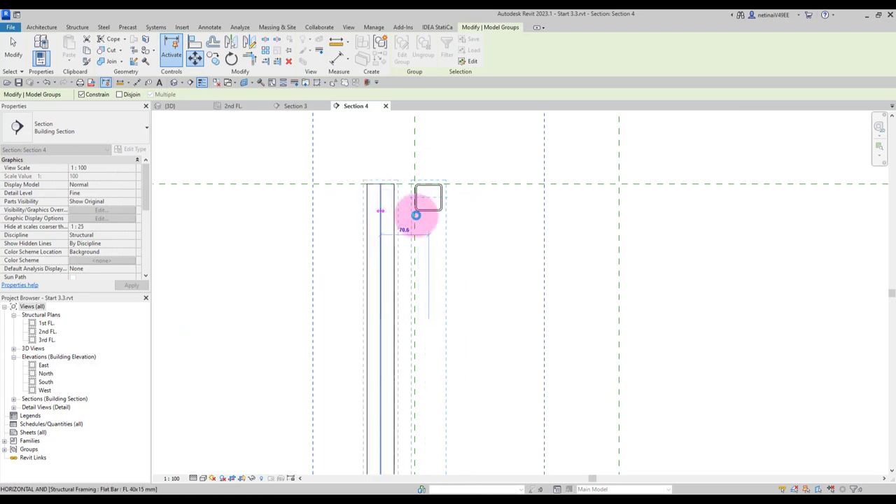
pyautogui.click(415, 214)
pyautogui.click(443, 210)
pyautogui.scroll(-2, 434, 217)
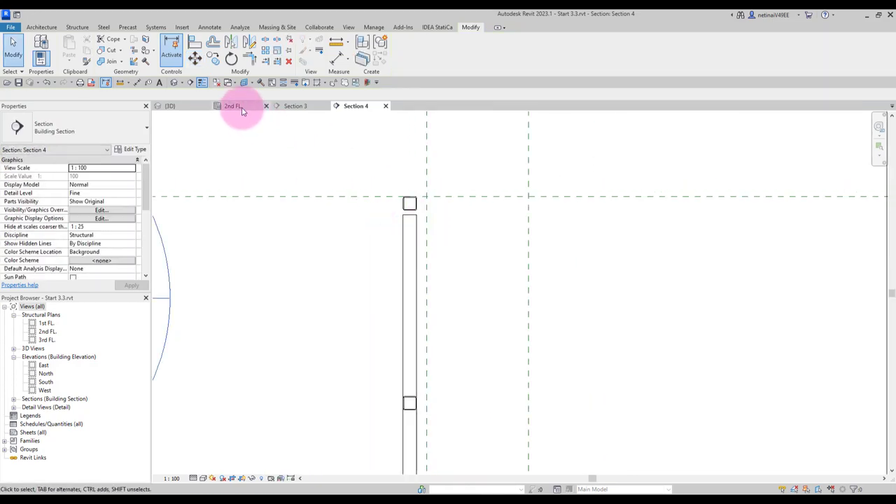
# Review the arrayed railing in the 3D view
pyautogui.click(170, 105)
pyautogui.scroll(3, 780, 229)
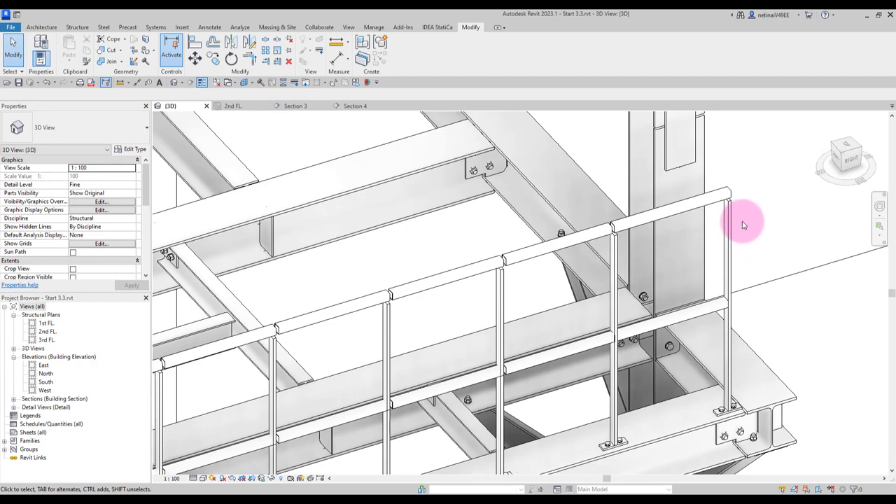
pyautogui.scroll(2, 743, 225)
pyautogui.scroll(2, 734, 201)
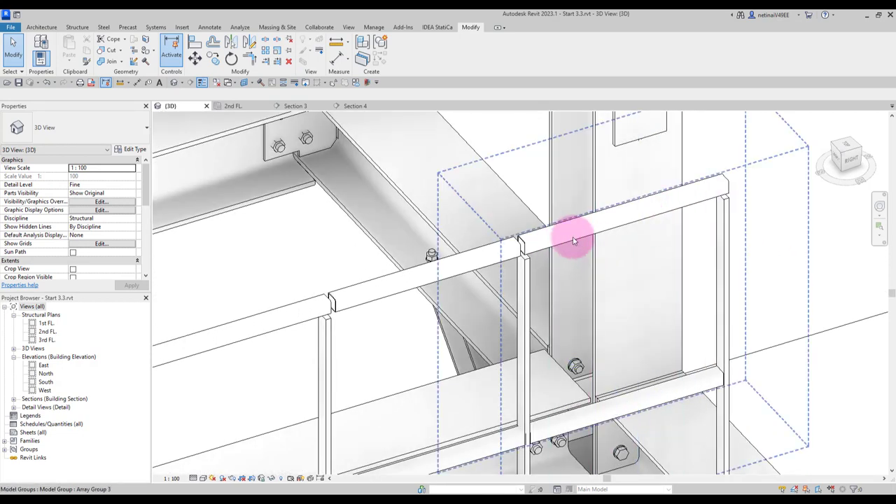
pyautogui.scroll(-2, 415, 273)
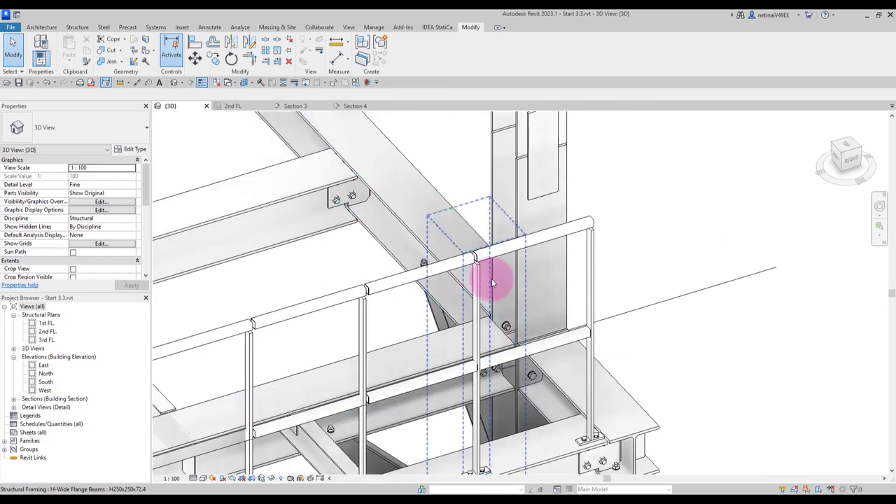
pyautogui.scroll(3, 493, 282)
pyautogui.scroll(-2, 485, 338)
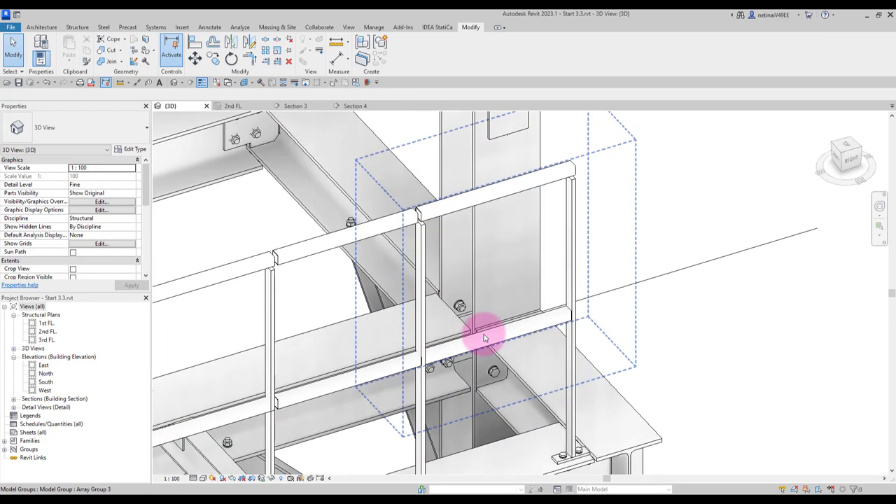
pyautogui.scroll(2, 416, 409)
pyautogui.scroll(-3, 566, 273)
pyautogui.scroll(-2, 576, 220)
pyautogui.scroll(1, 587, 246)
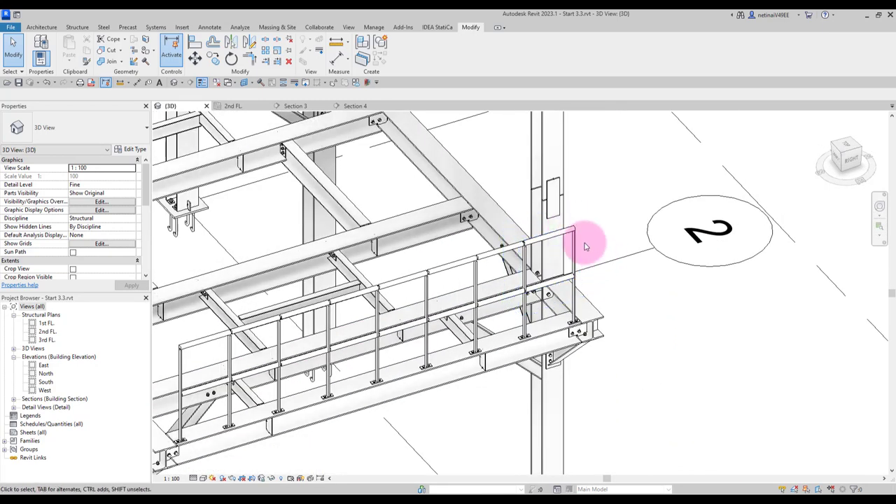
# Undo the last six edits from the Undo dropdown
pyautogui.click(55, 84)
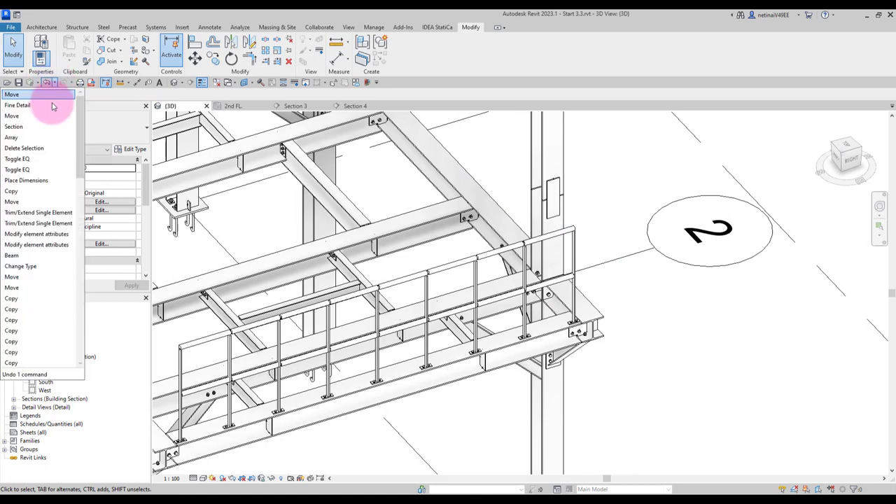
pyautogui.click(31, 145)
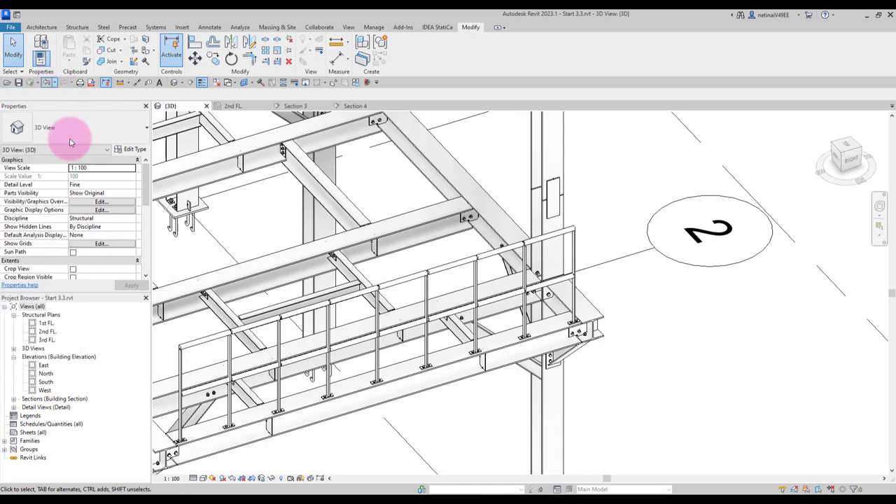
pyautogui.scroll(2, 594, 274)
# Select the top hollow rail of the end bay
pyautogui.scroll(3, 560, 246)
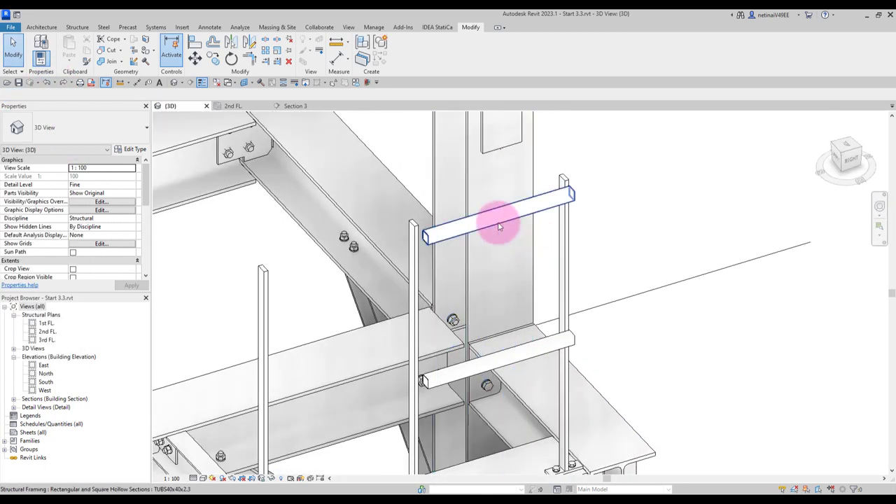
pyautogui.click(525, 343)
pyautogui.click(565, 339)
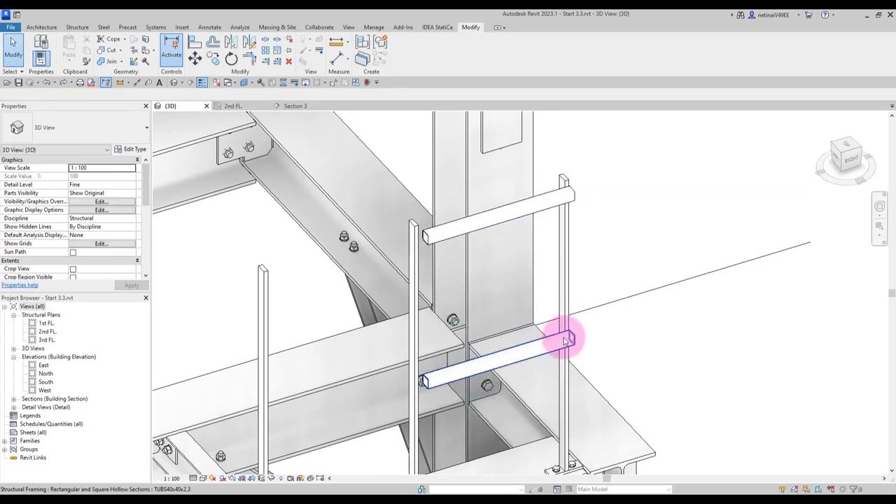
pyautogui.click(566, 340)
pyautogui.click(595, 207)
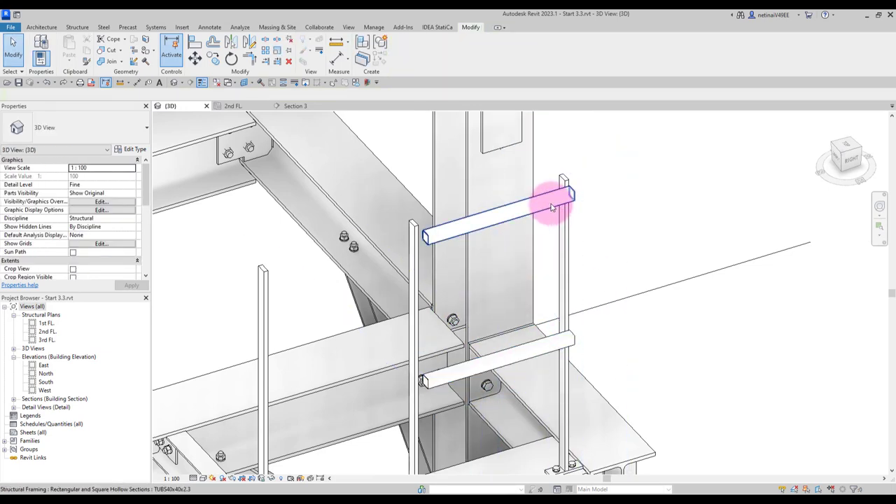
pyautogui.click(571, 186)
pyautogui.scroll(2, 576, 182)
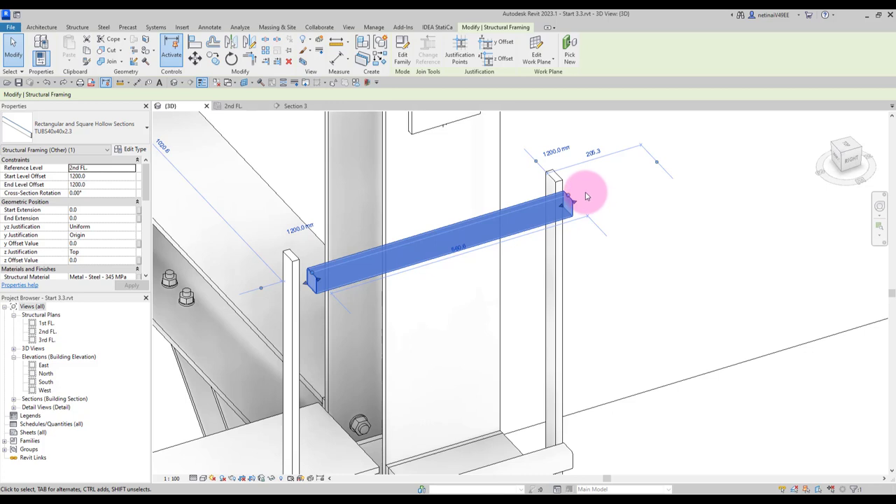
# Apply Disallow Join to both the far and near ends of the top rail
pyautogui.rightClick(569, 199)
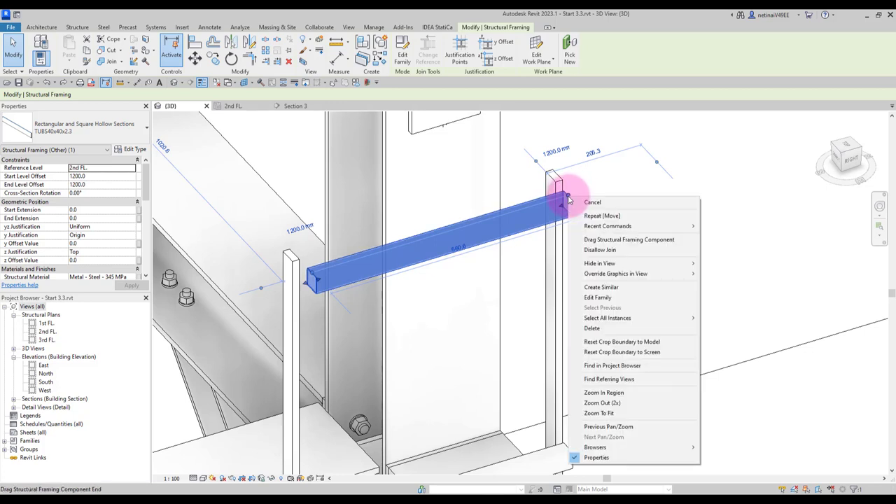
pyautogui.click(600, 250)
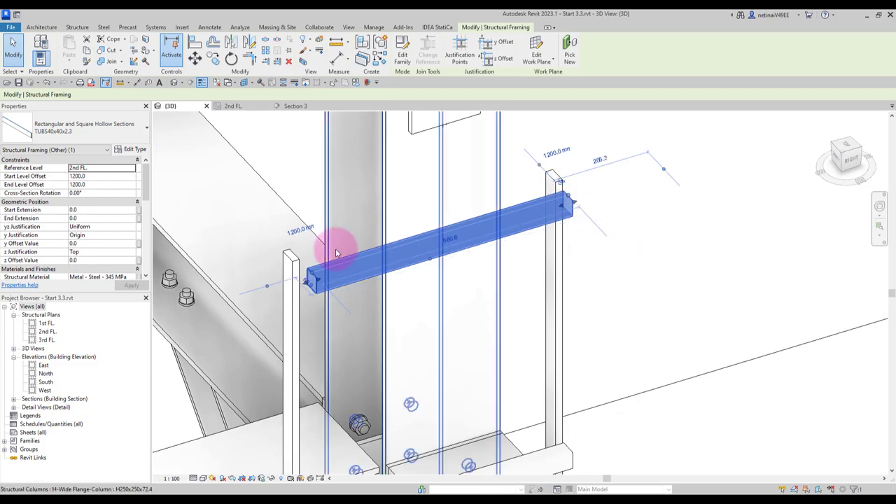
pyautogui.rightClick(313, 276)
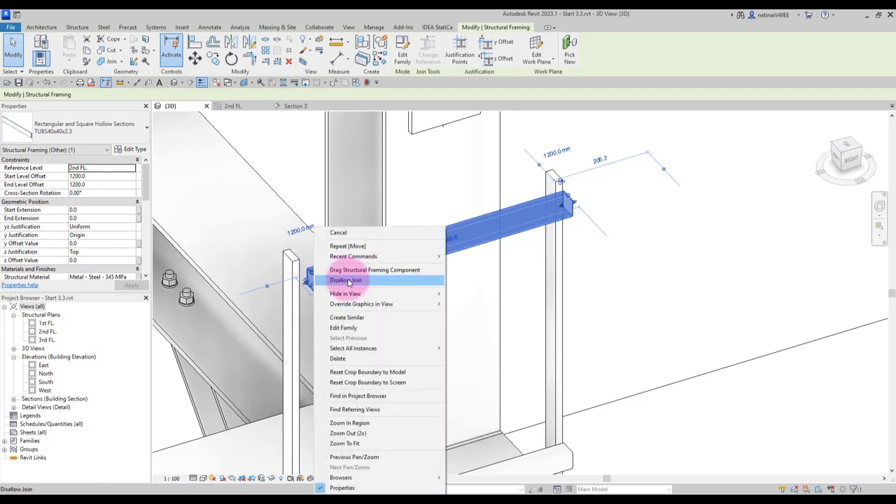
pyautogui.click(336, 279)
pyautogui.click(630, 280)
pyautogui.scroll(-2, 612, 278)
pyautogui.scroll(-2, 612, 279)
# Select the end-bay top and mid rails and check them in Section 3 and 2nd FL
pyautogui.click(595, 247)
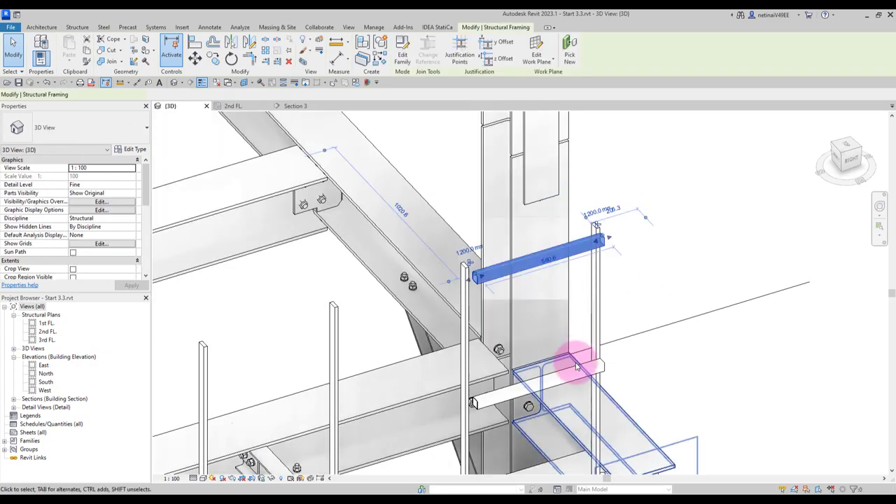
pyautogui.keyDown('ctrl'); pyautogui.click(584, 367); pyautogui.keyUp('ctrl')
pyautogui.keyDown('ctrl'); pyautogui.click(389, 235); pyautogui.keyUp('ctrl')
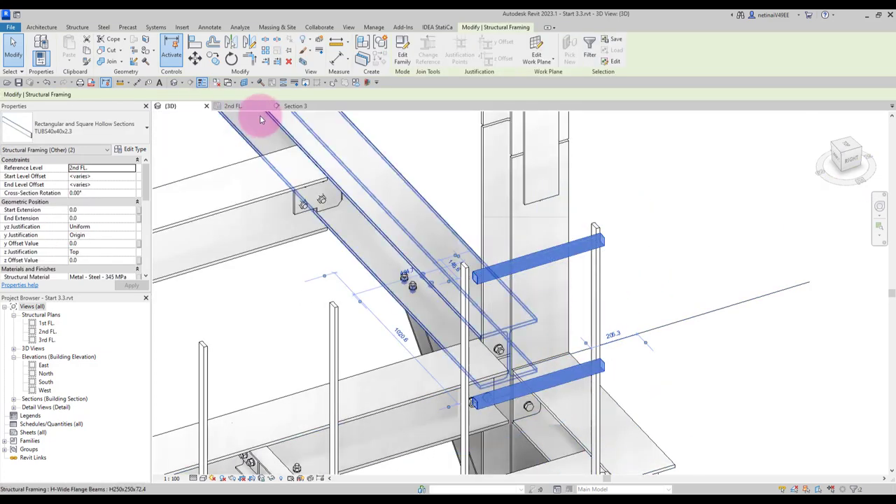
pyautogui.click(296, 108)
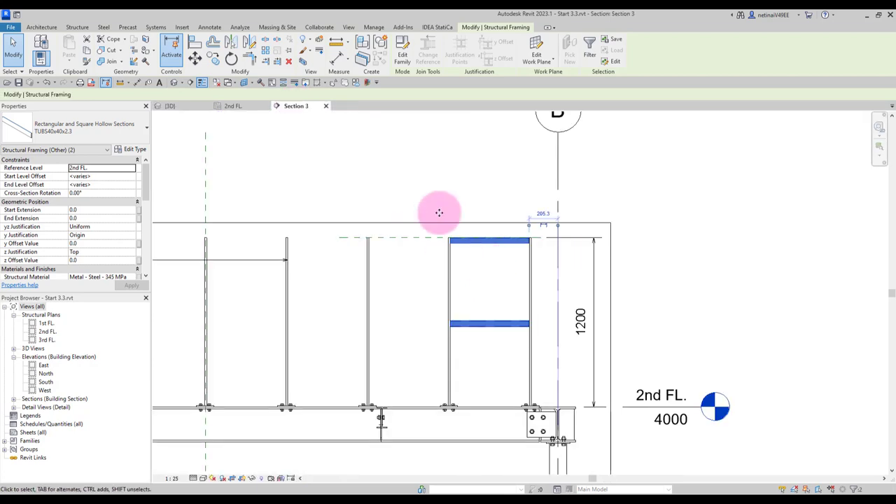
pyautogui.click(233, 107)
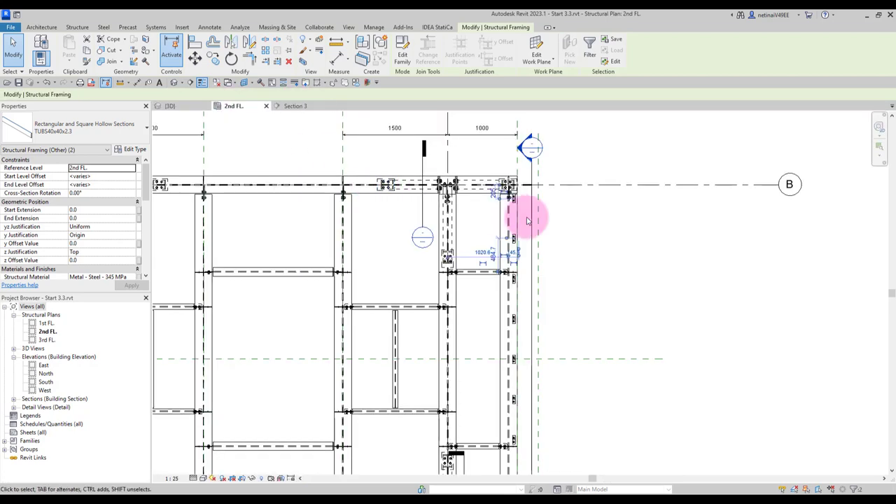
pyautogui.click(299, 109)
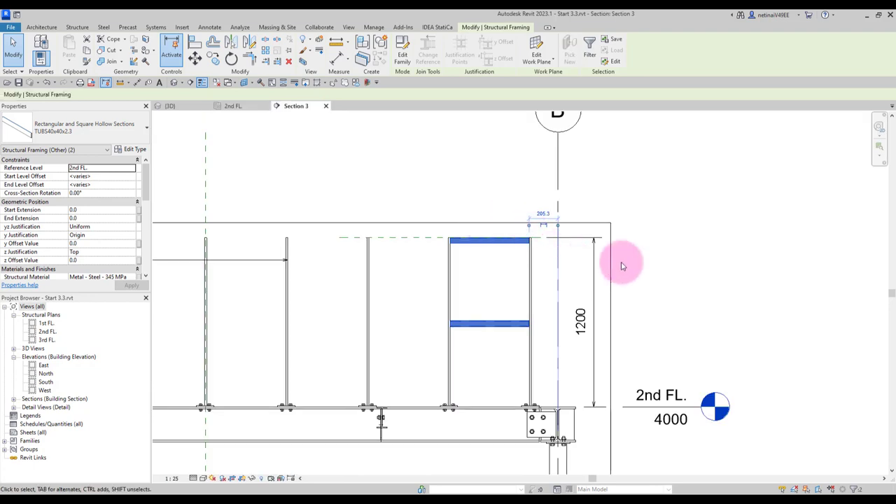
pyautogui.click(507, 227)
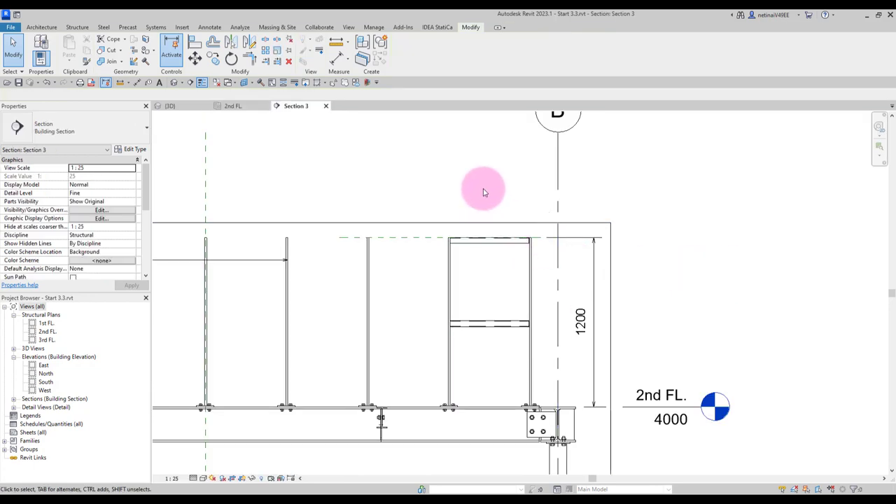
pyautogui.scroll(-2, 483, 188)
# Draw a new section line with SE across the end bay, ending below the floor beam
pyautogui.press('s')
pyautogui.press('e')
pyautogui.click(483, 199)
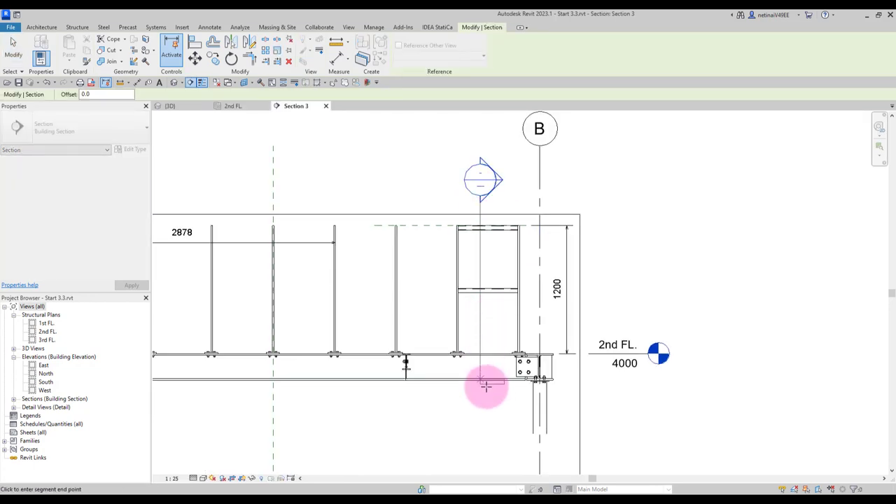
pyautogui.click(492, 392)
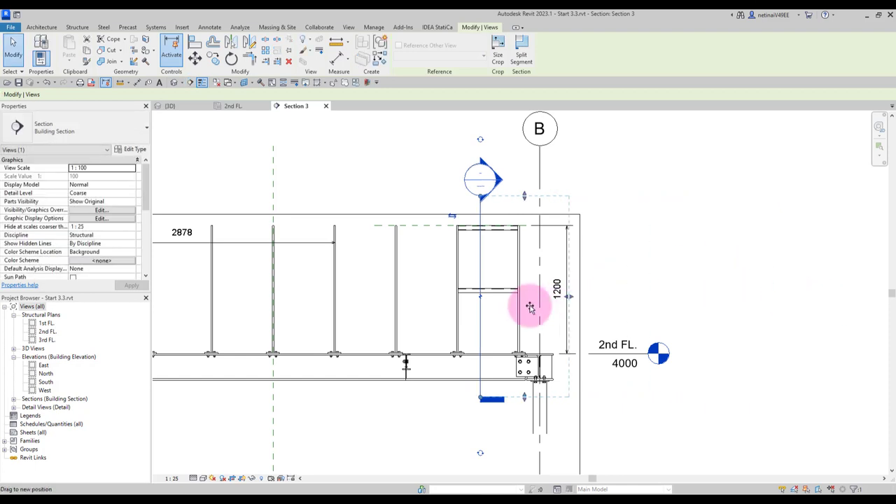
pyautogui.click(548, 306)
# Open the new section view and select its top and mid rails, cancelling a trial Move
pyautogui.doubleClick(499, 180)
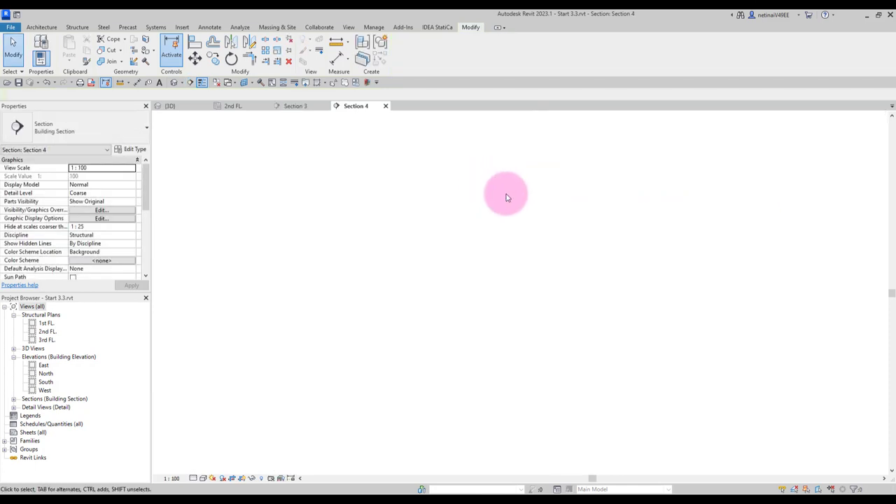
pyautogui.scroll(5, 685, 269)
pyautogui.scroll(1, 635, 252)
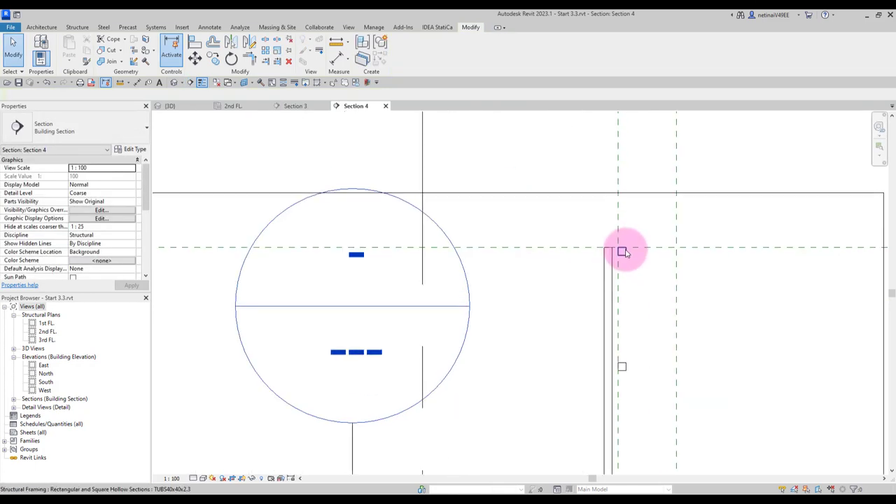
pyautogui.click(632, 364)
pyautogui.scroll(4, 641, 319)
pyautogui.keyDown('ctrl'); pyautogui.click(614, 246); pyautogui.keyUp('ctrl')
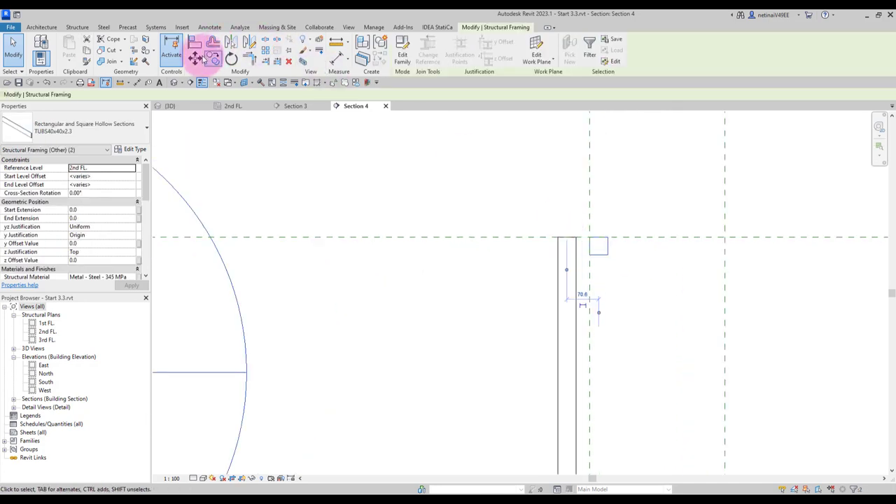
pyautogui.click(196, 57)
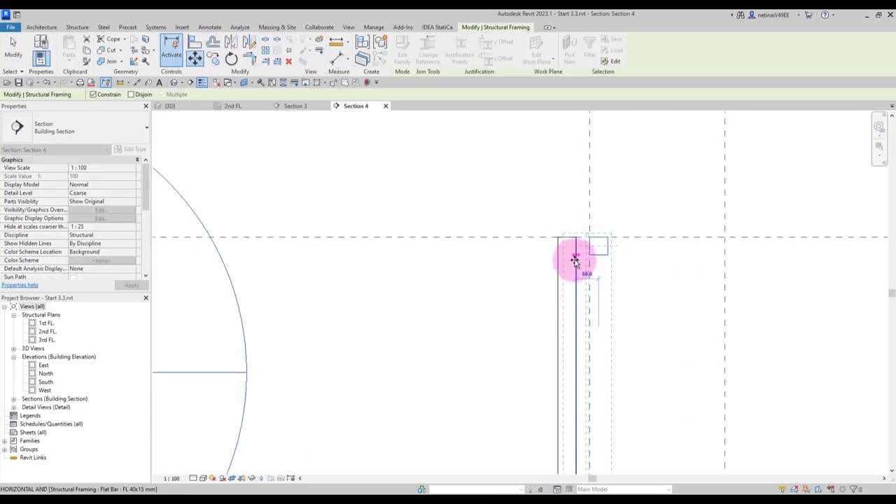
pyautogui.click(569, 260)
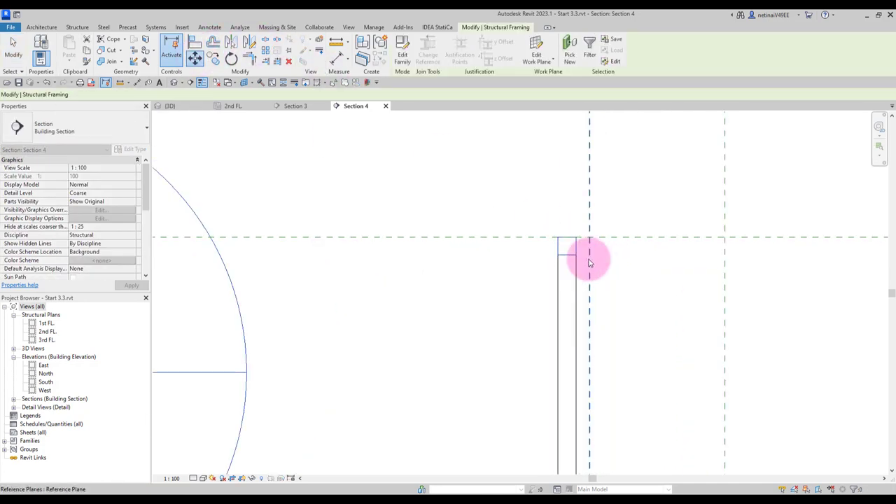
# In the 3D view, select the top and mid TUBS40x40 rails, then return to Section 3
pyautogui.click(184, 111)
pyautogui.scroll(5, 638, 262)
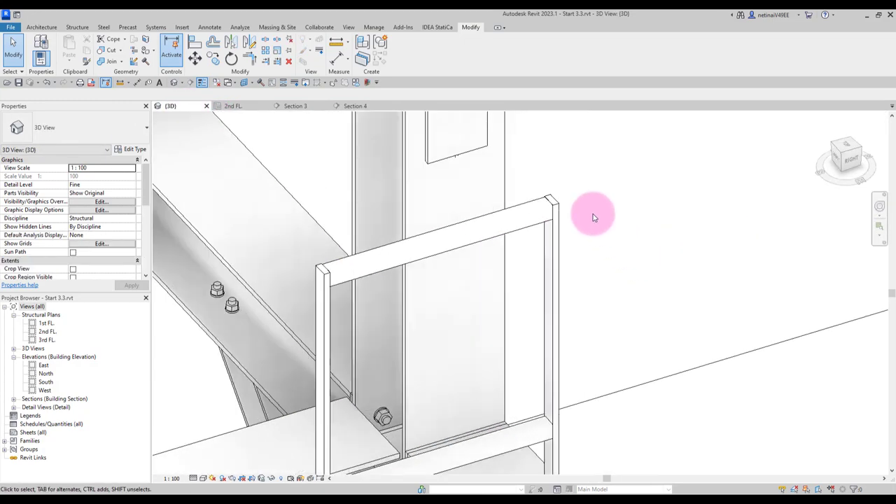
pyautogui.scroll(-5, 602, 224)
pyautogui.scroll(5, 581, 241)
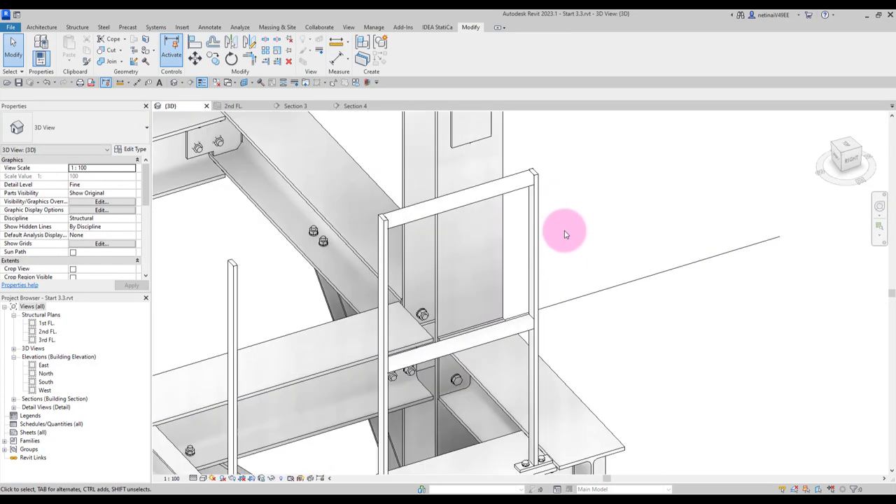
pyautogui.click(513, 189)
pyautogui.keyDown('ctrl'); pyautogui.click(525, 321); pyautogui.keyUp('ctrl')
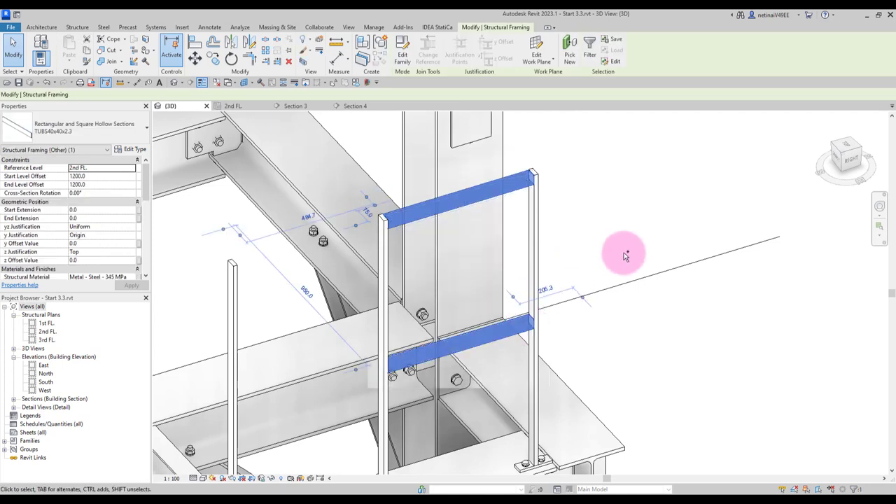
pyautogui.click(297, 108)
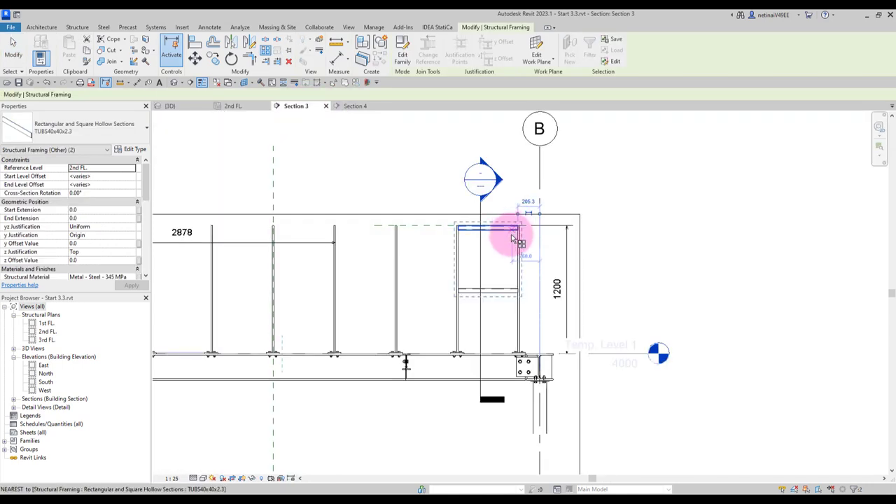
# Linear-array the top and mid rails leftward into 8 bays spaced 520 apart
pyautogui.click(265, 51)
pyautogui.scroll(3, 499, 270)
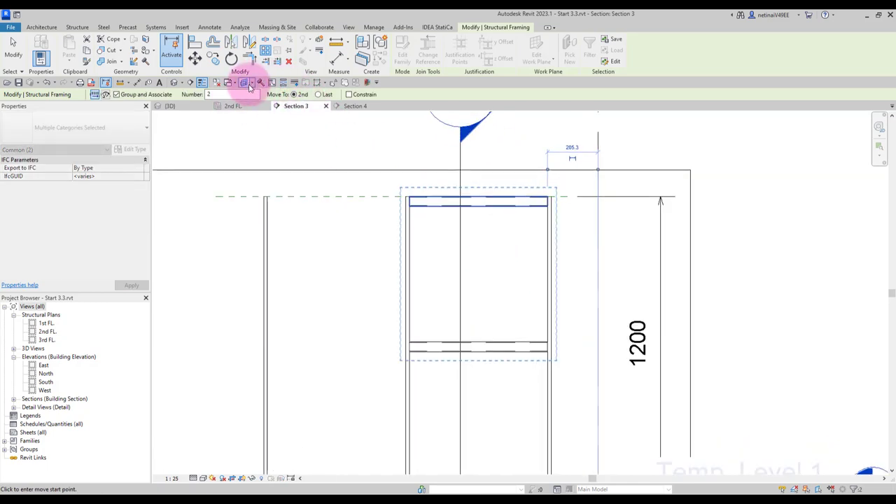
pyautogui.click(548, 287)
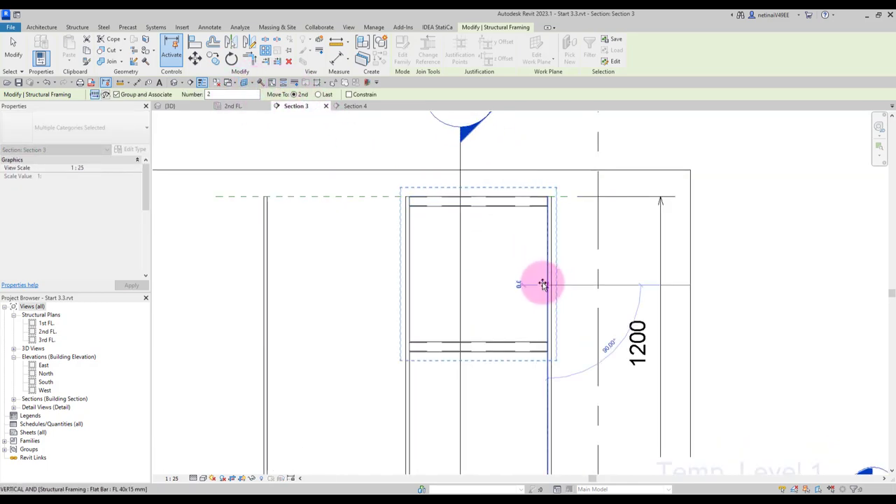
pyautogui.click(407, 286)
pyautogui.write('8')
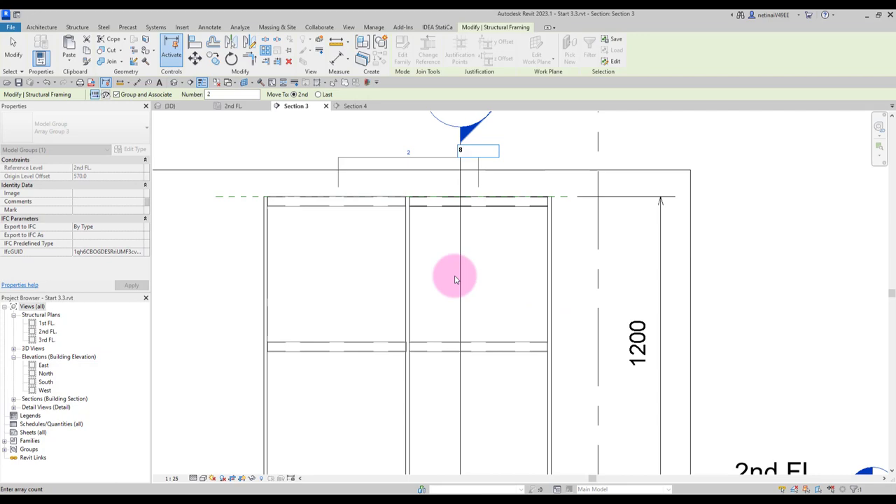
pyautogui.press('Return')
pyautogui.scroll(-3, 494, 260)
pyautogui.scroll(-2, 640, 234)
pyautogui.scroll(3, 564, 244)
pyautogui.press('Escape')
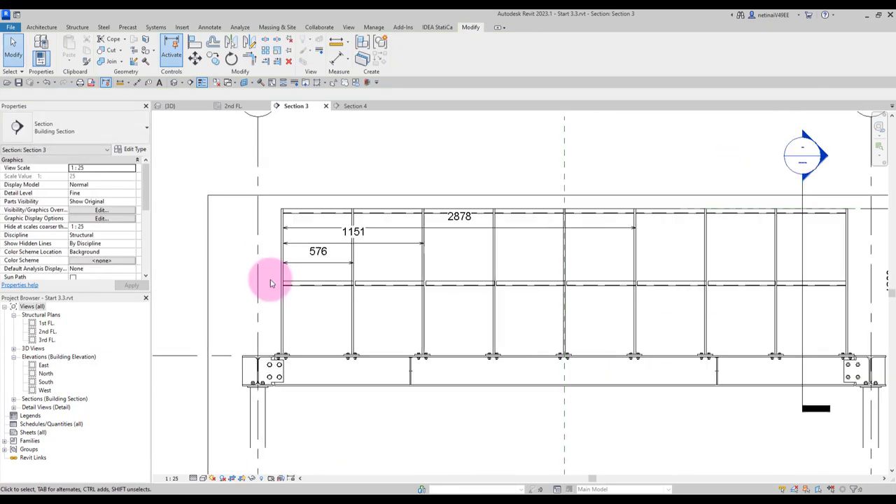
# Inspect the full-length railing in the 3D view, then select the edge H250x250 beam
pyautogui.click(169, 106)
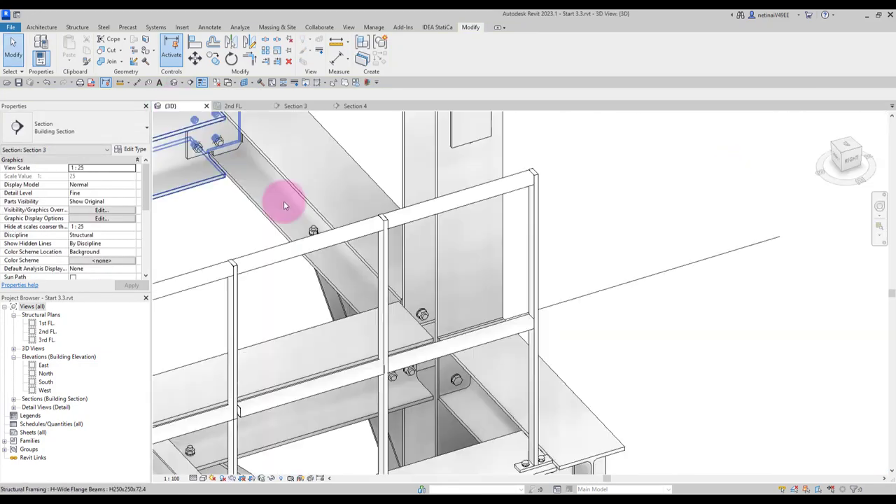
pyautogui.scroll(-3, 589, 257)
pyautogui.moveTo(569, 271)
pyautogui.keyDown('shift'); pyautogui.mouseDown(button='middle')
pyautogui.moveTo(700, 206)
pyautogui.moveTo(710, 330)
pyautogui.moveTo(758, 322)
pyautogui.moveTo(637, 271)
pyautogui.mouseUp(button='middle'); pyautogui.keyUp('shift')
pyautogui.scroll(-3, 686, 316)
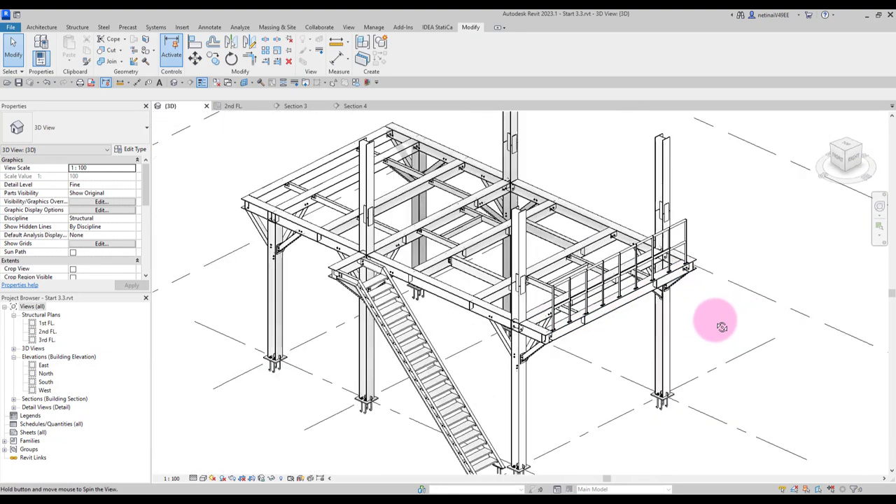
pyautogui.scroll(1, 697, 284)
pyautogui.scroll(3, 698, 283)
pyautogui.scroll(2, 644, 276)
pyautogui.scroll(2, 626, 206)
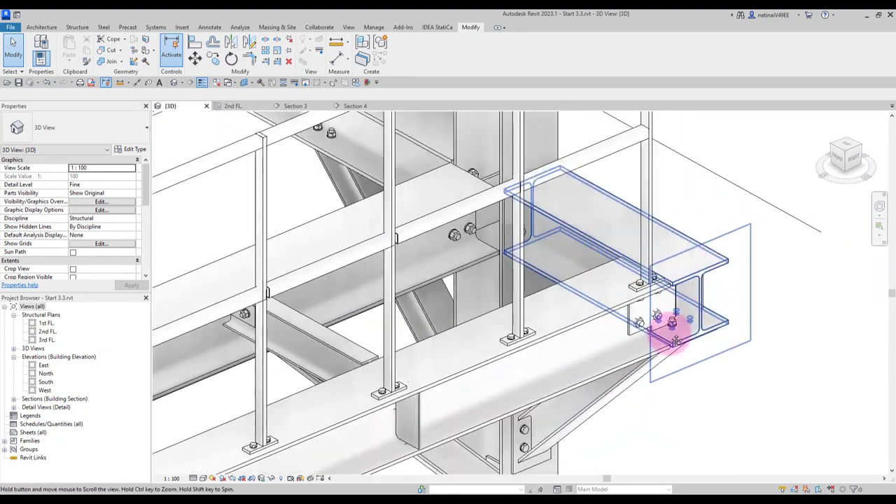
pyautogui.scroll(1, 620, 320)
pyautogui.scroll(-3, 581, 271)
pyautogui.scroll(2, 573, 300)
pyautogui.scroll(-1, 573, 320)
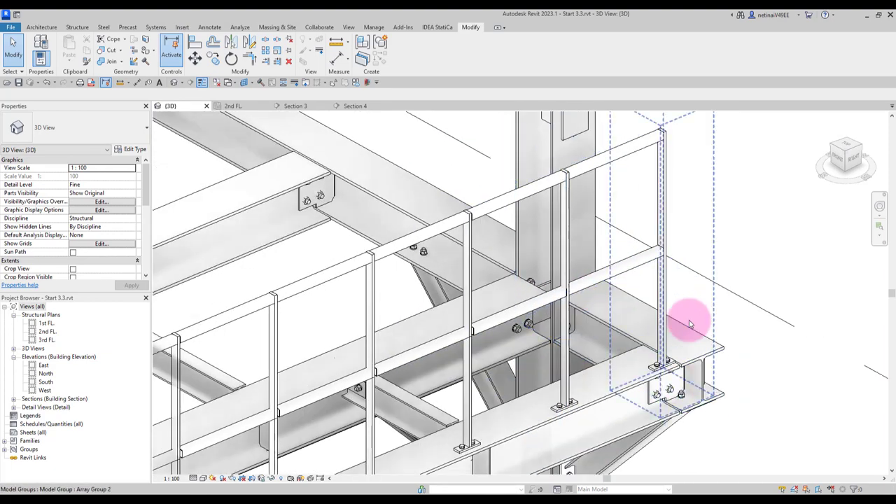
pyautogui.scroll(-2, 630, 314)
pyautogui.scroll(-1, 584, 308)
pyautogui.scroll(-2, 532, 336)
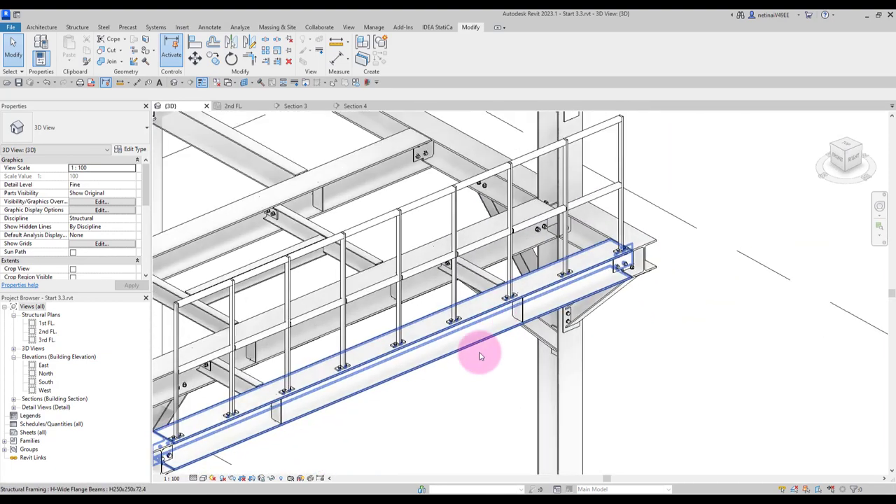
pyautogui.scroll(-1, 434, 392)
pyautogui.scroll(1, 455, 380)
pyautogui.scroll(2, 280, 414)
pyautogui.scroll(2, 304, 402)
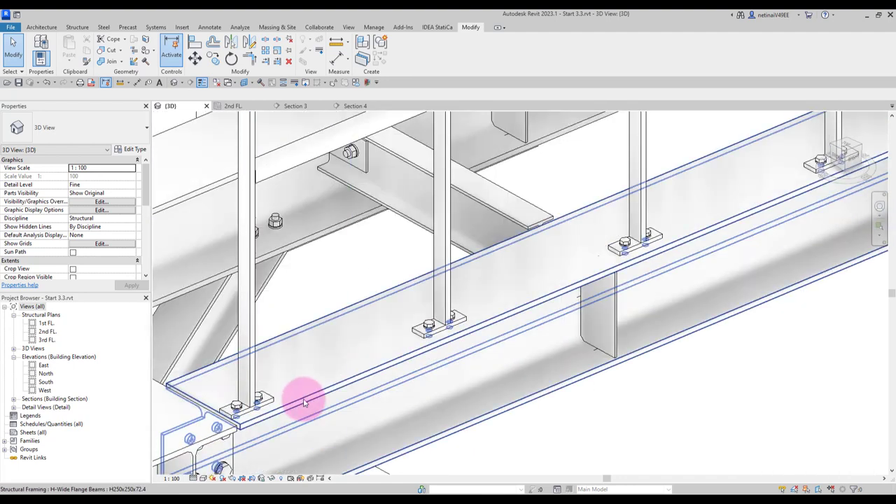
pyautogui.scroll(-2, 304, 403)
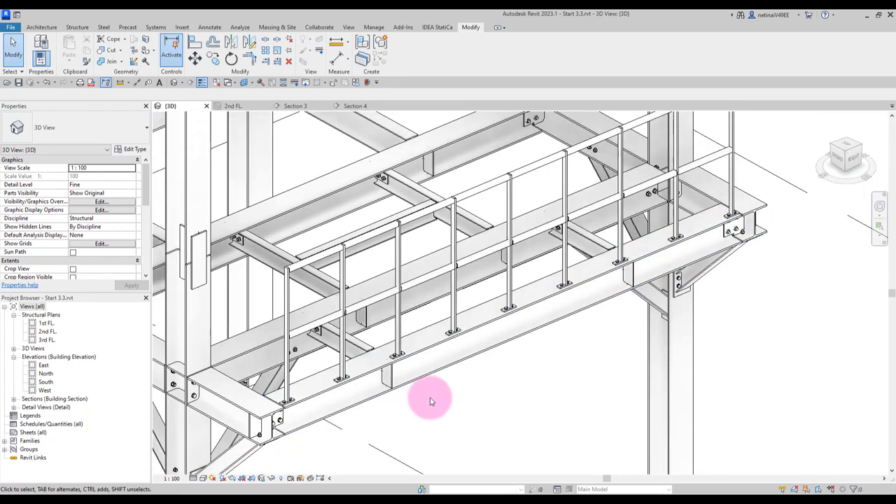
pyautogui.scroll(-1, 426, 400)
pyautogui.scroll(-1, 426, 400)
pyautogui.scroll(2, 677, 195)
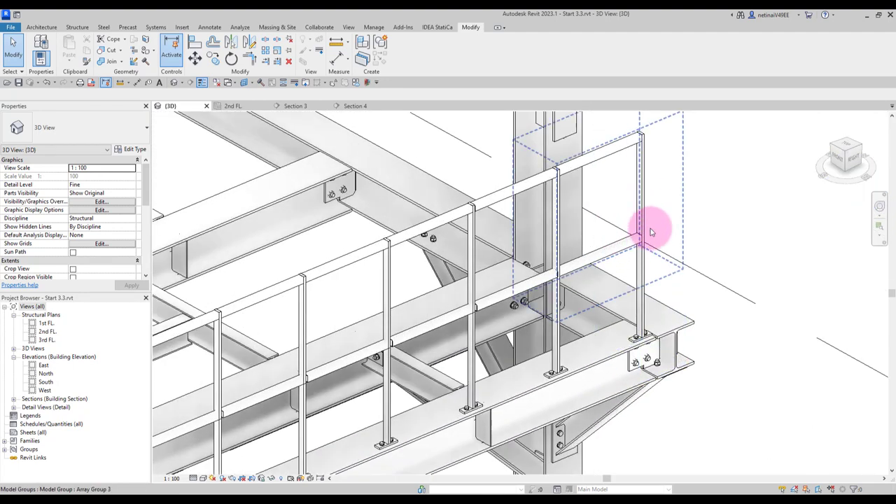
pyautogui.scroll(-1, 650, 232)
pyautogui.scroll(-1, 654, 233)
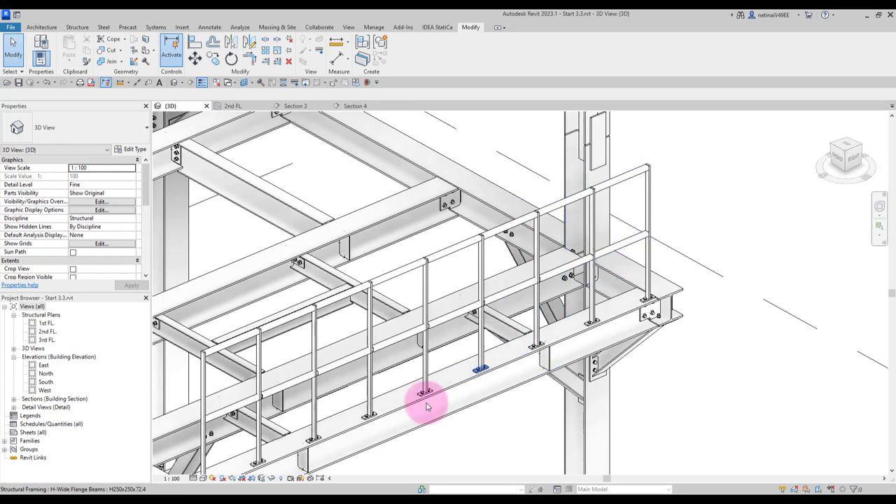
pyautogui.scroll(2, 427, 406)
pyautogui.click(344, 443)
pyautogui.scroll(2, 481, 410)
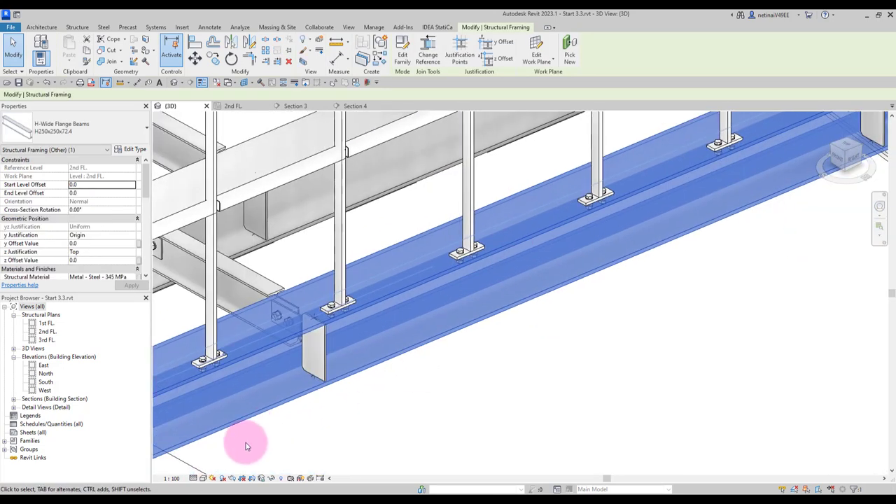
pyautogui.click(280, 474)
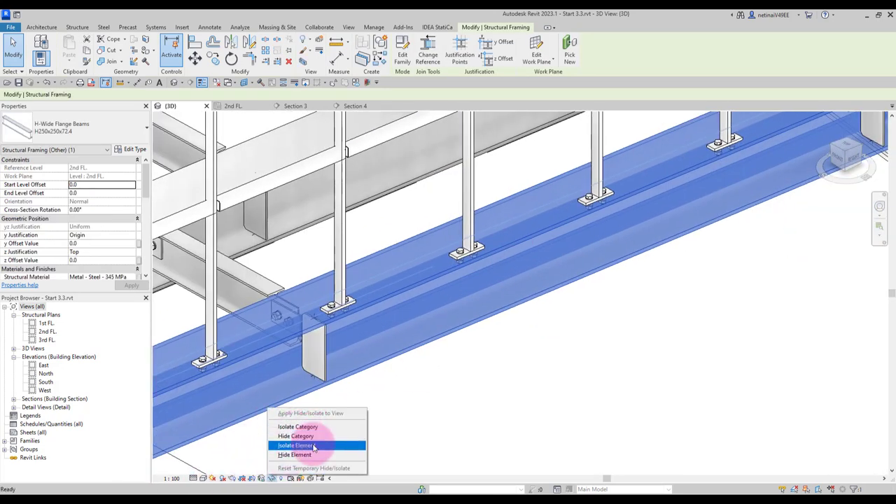
pyautogui.click(314, 448)
pyautogui.click(378, 408)
pyautogui.scroll(-2, 387, 401)
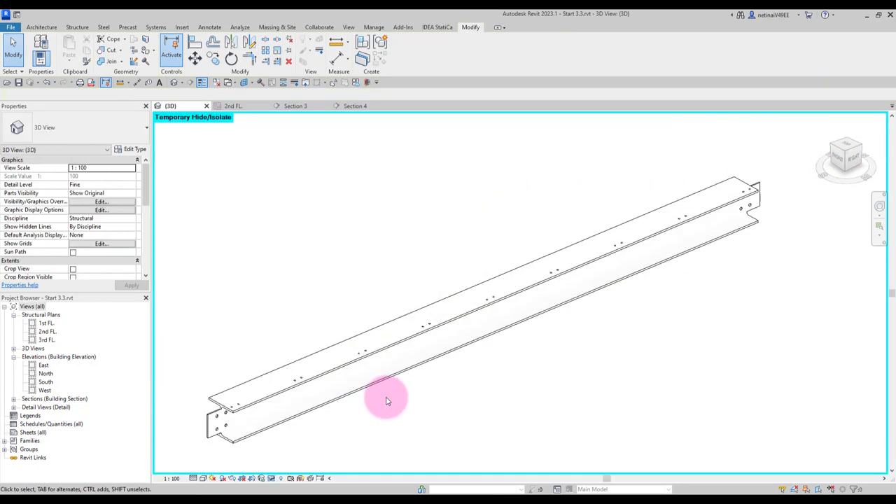
pyautogui.scroll(2, 380, 400)
pyautogui.click(274, 478)
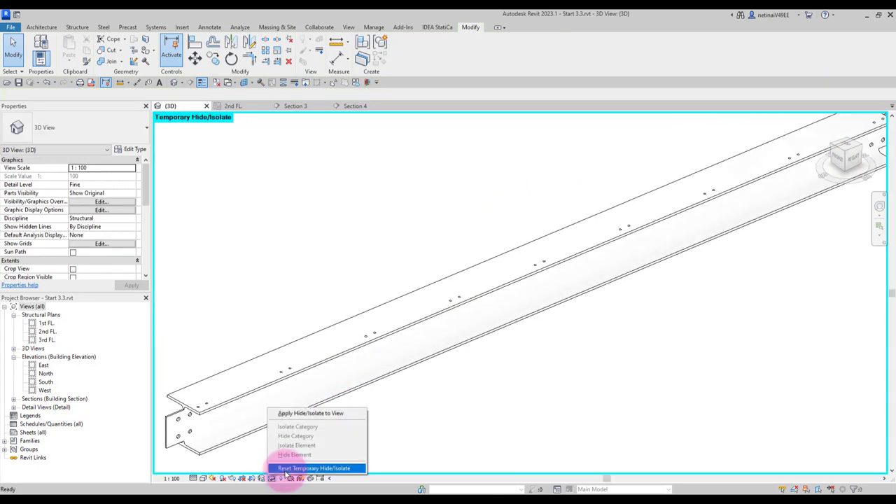
pyautogui.click(313, 468)
pyautogui.scroll(-3, 623, 308)
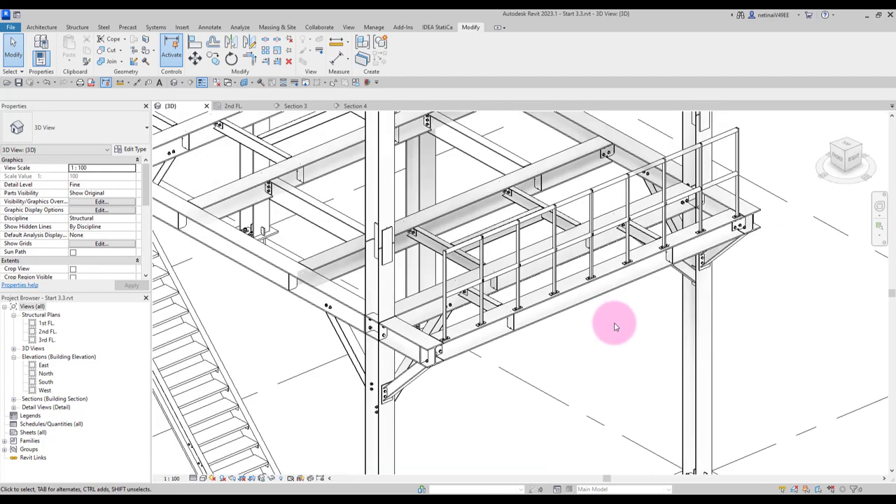
pyautogui.moveTo(580, 356)
pyautogui.mouseDown(button='middle')
pyautogui.moveTo(637, 339)
pyautogui.moveTo(638, 301)
pyautogui.mouseUp(button='middle')
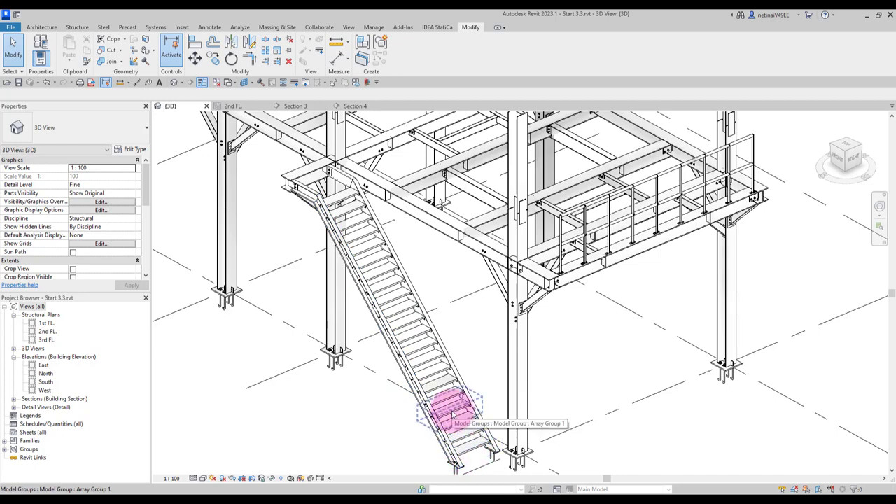
pyautogui.scroll(-1, 600, 360)
pyautogui.scroll(-1, 603, 349)
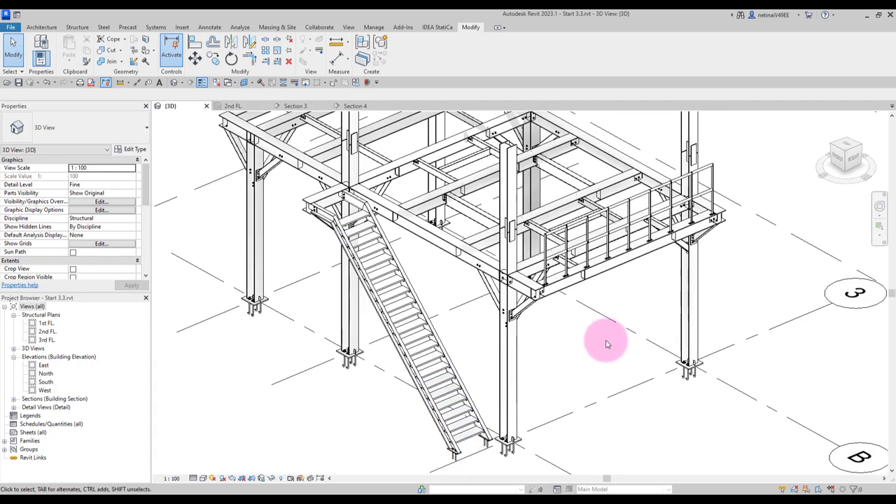